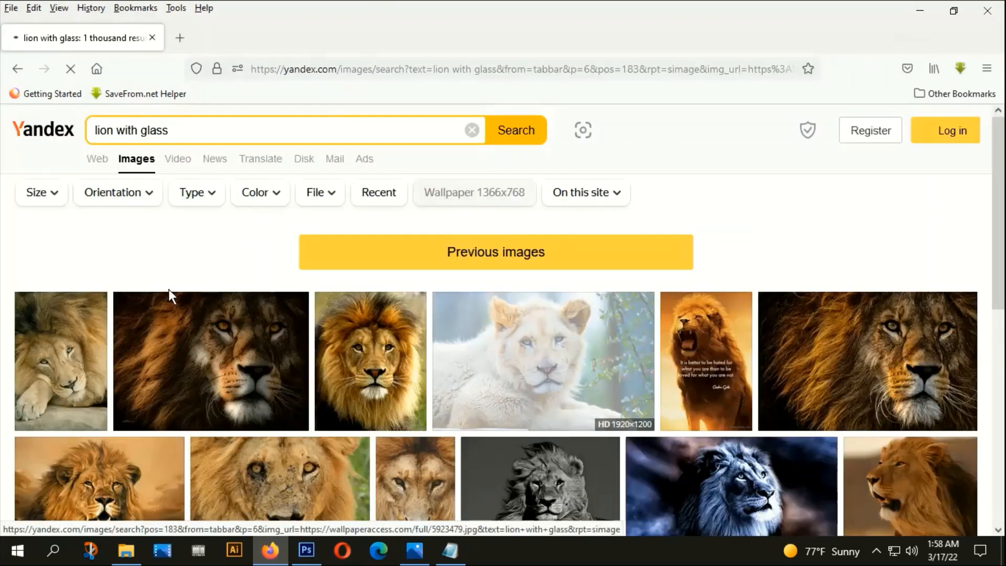
Step: Open the white lion with blue eyes from the image results and copy the picture
click(486, 421)
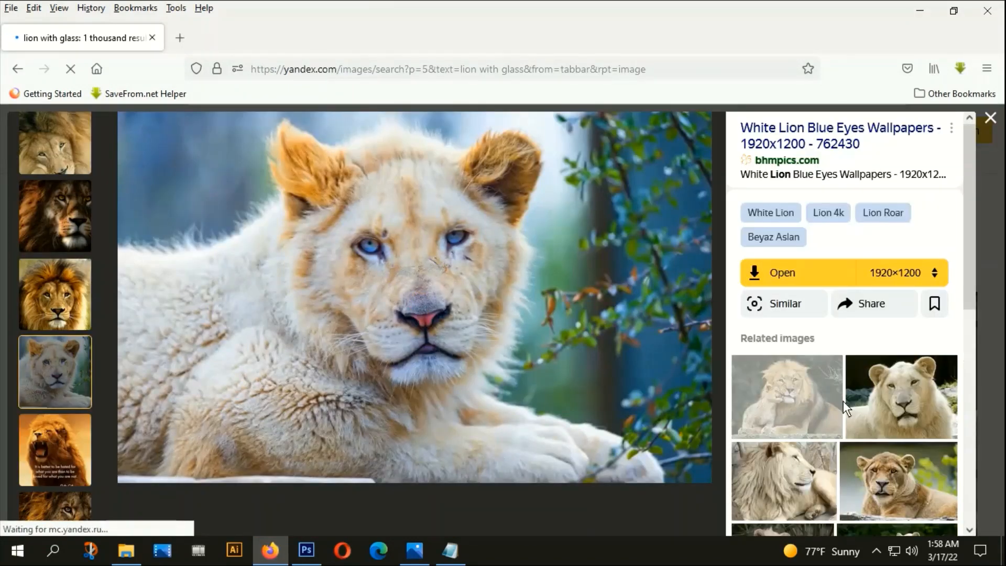
right_click(382, 223)
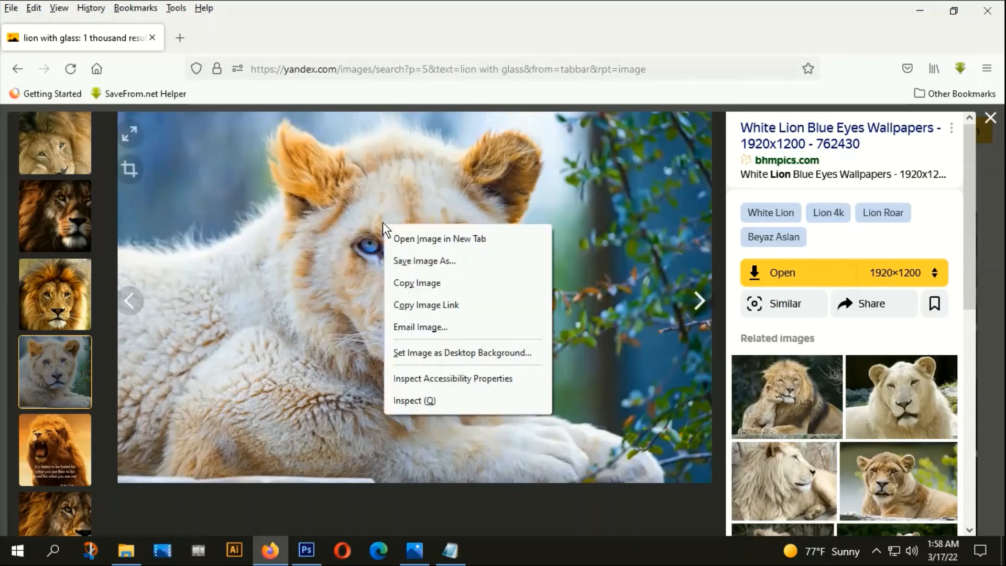
click(420, 281)
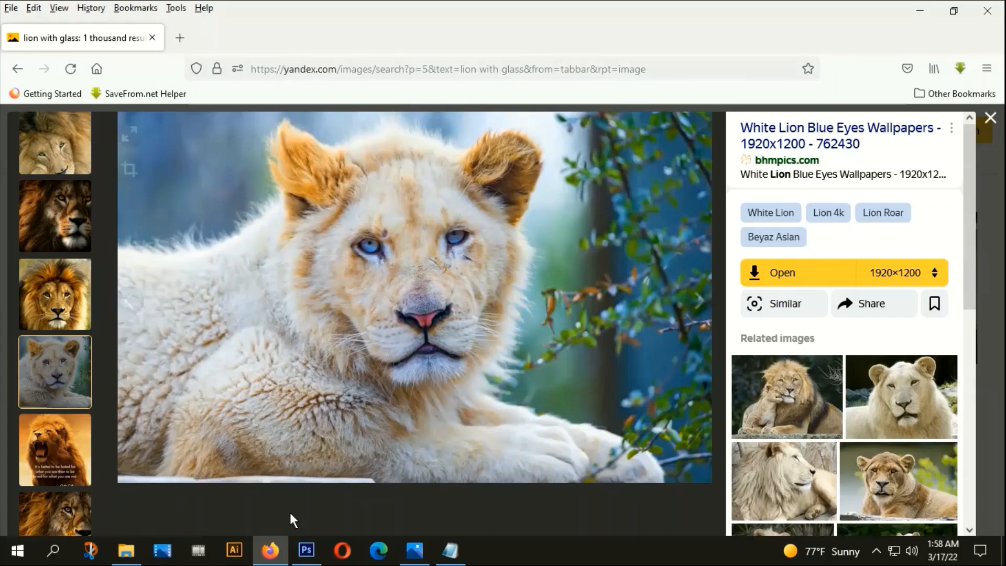
Step: Switch to Photoshop, create a new 1920 x 1200 pixel document with a white background, and paste the lion picture
click(307, 550)
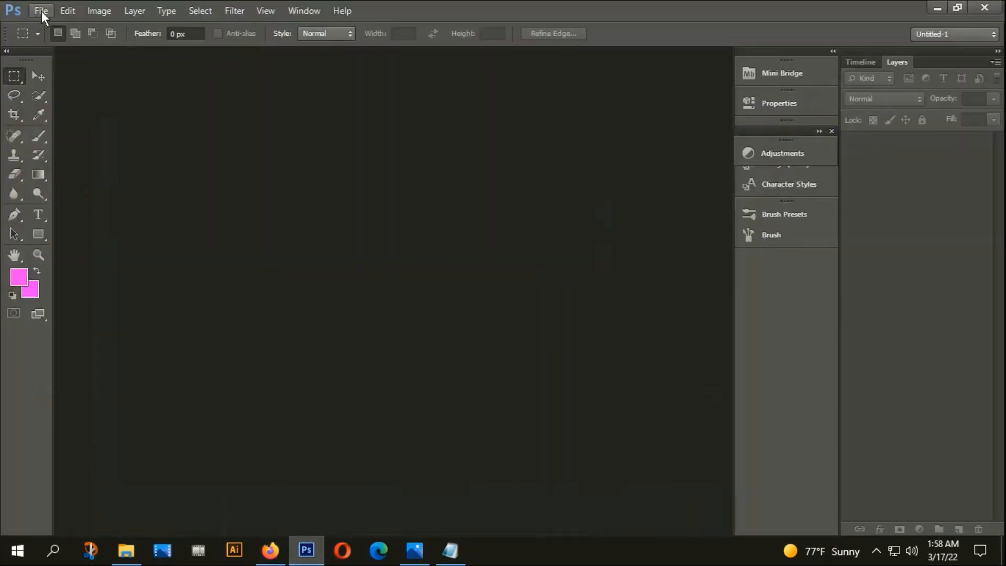
click(42, 11)
click(54, 32)
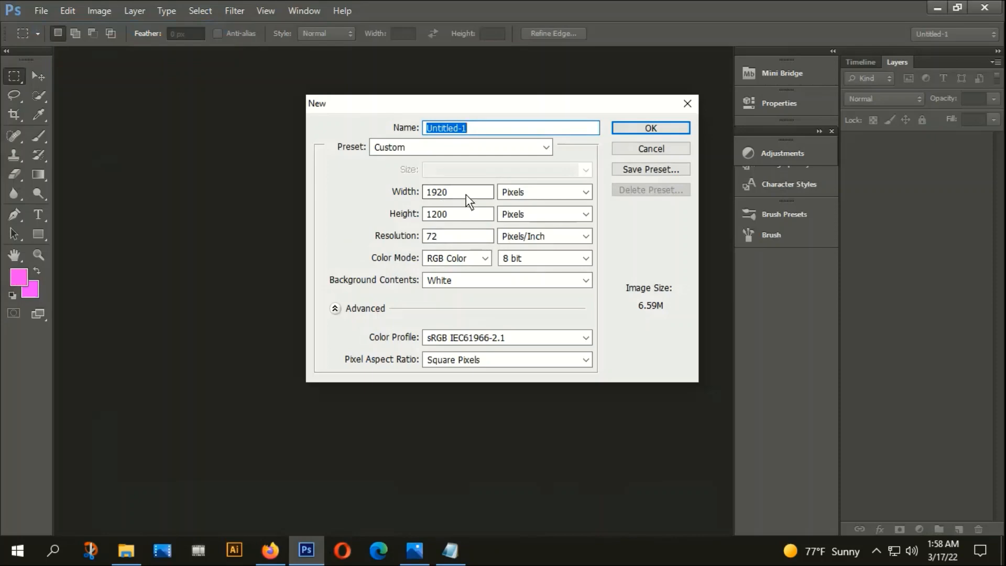
click(624, 127)
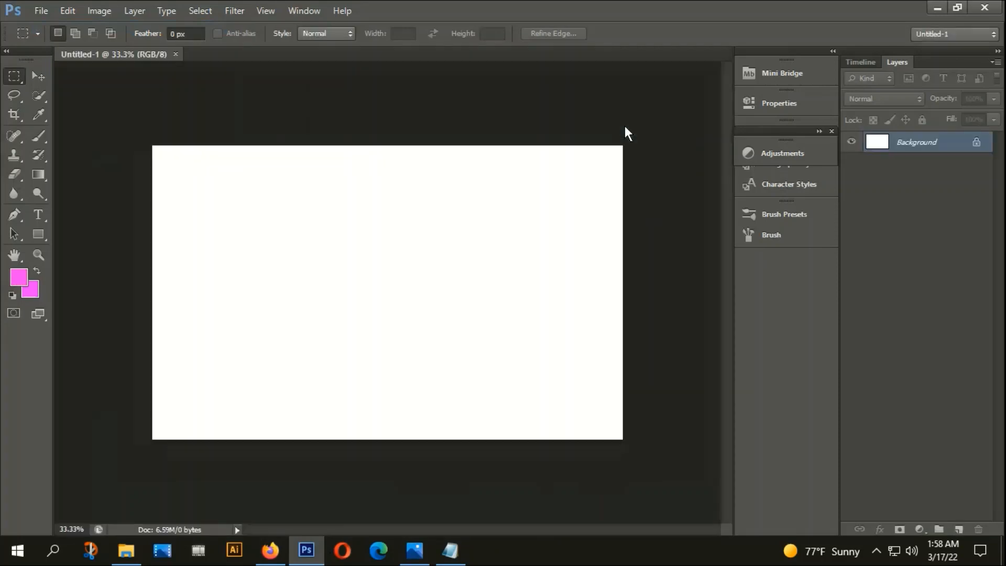
key(ctrl+v)
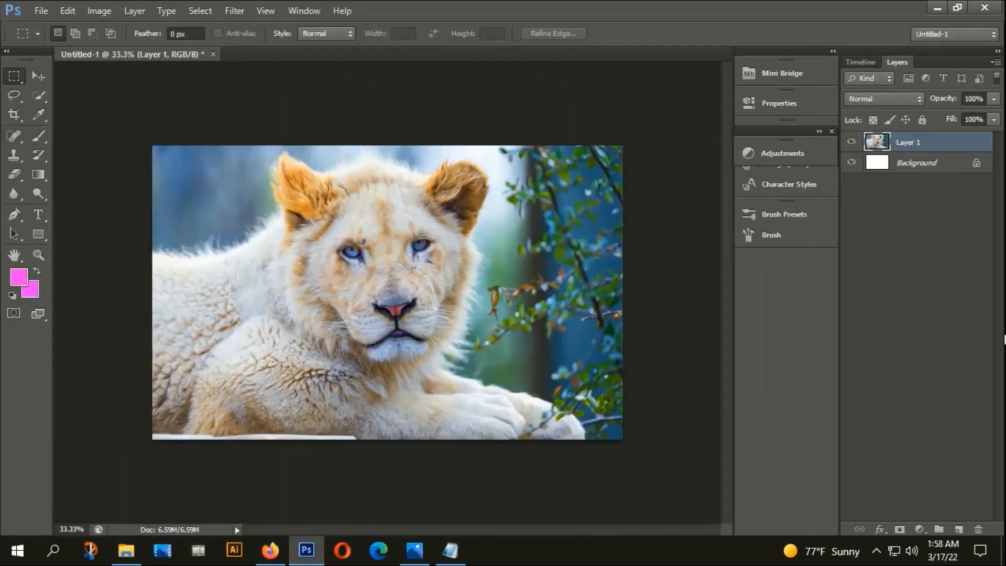
Step: Unlock the white background as Layer 0, then duplicate the lion layer and hide the original
double_click(977, 164)
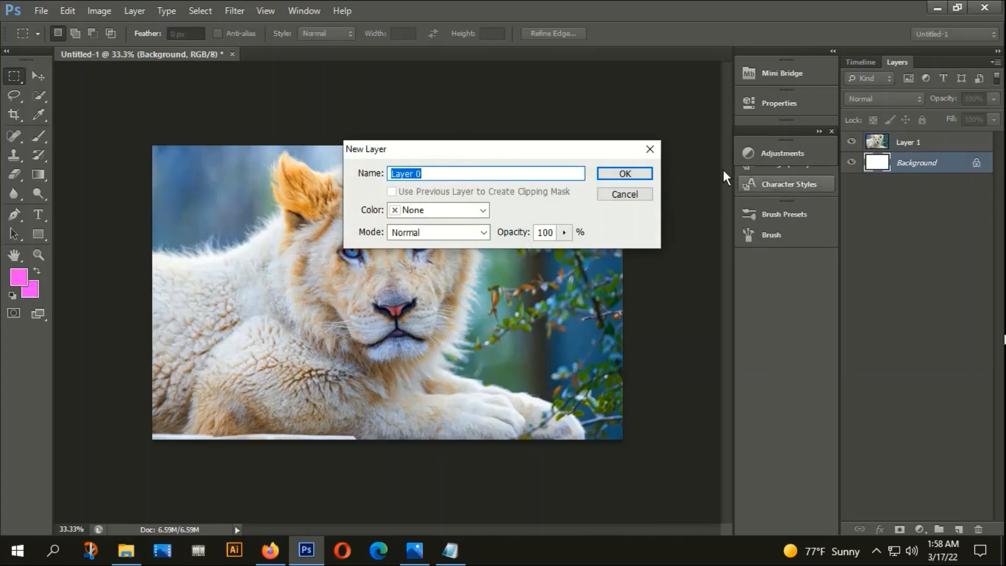
click(624, 173)
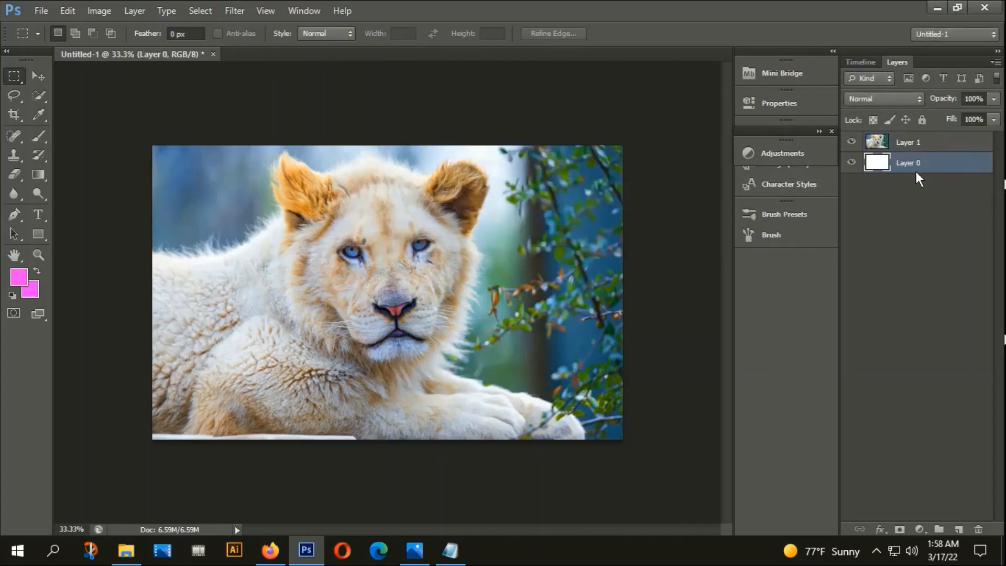
click(911, 144)
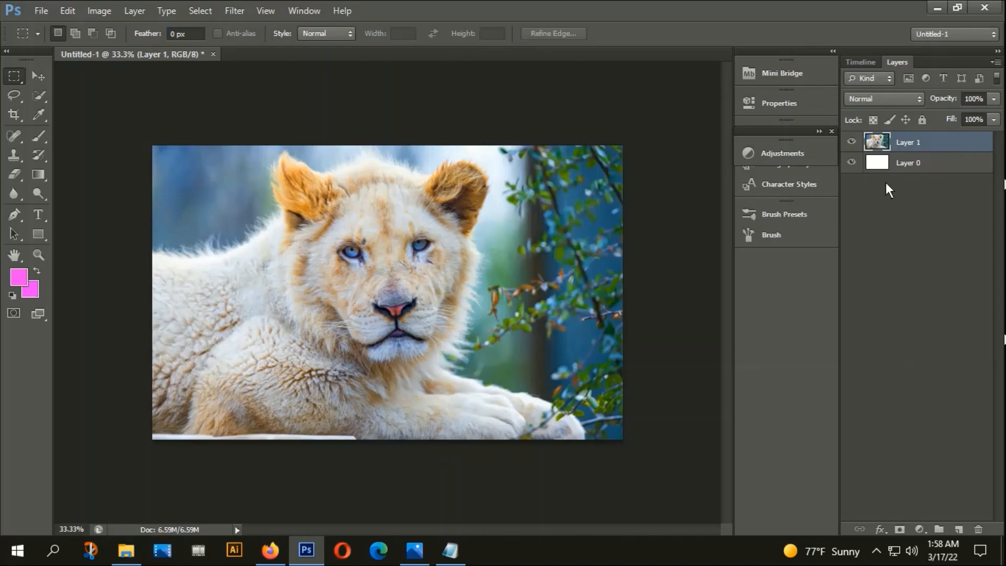
key(ctrl+j)
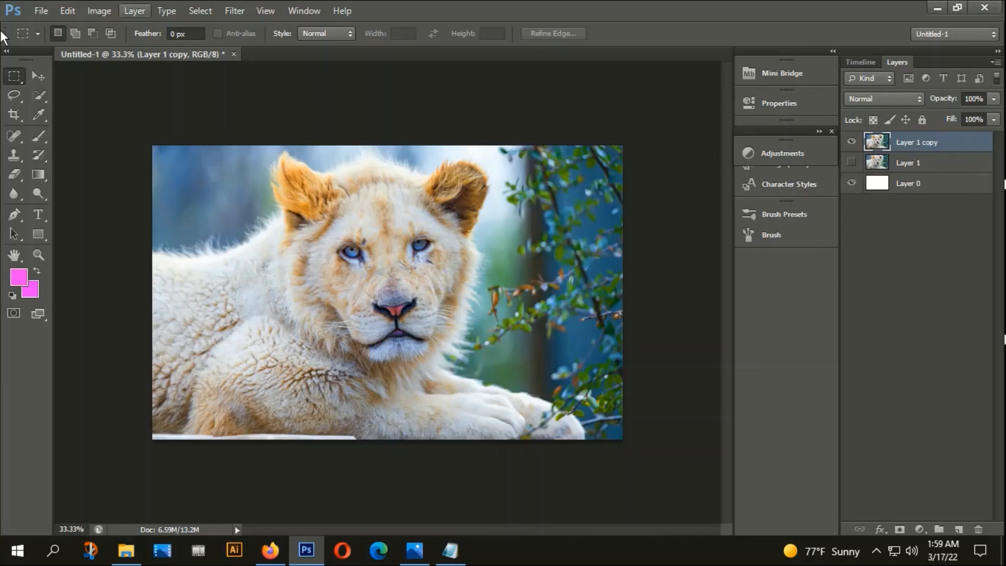
Step: Using the Eraser with a soft round 360 px brush at 0% hardness, erase the left edge of the duplicated lion layer
click(15, 176)
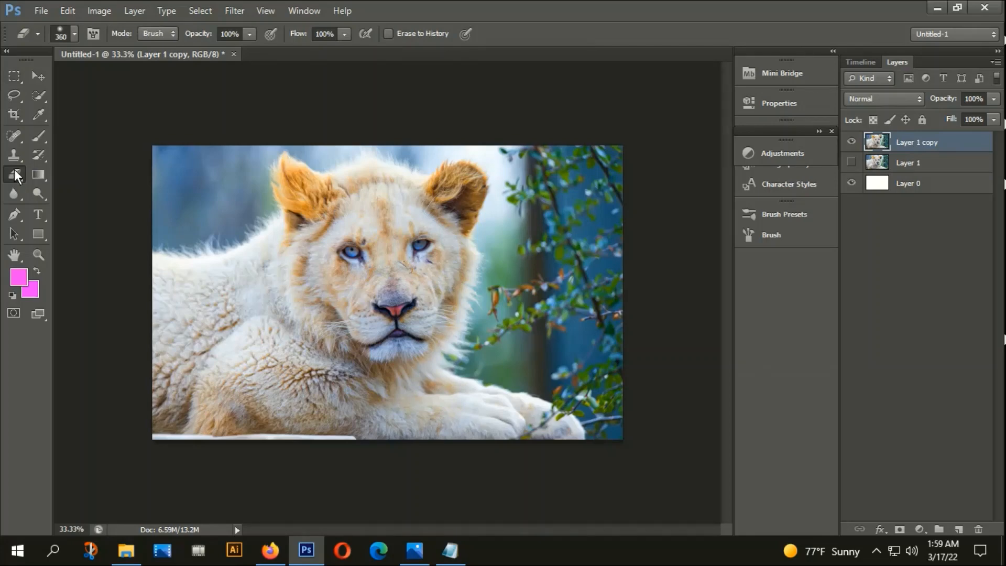
click(70, 34)
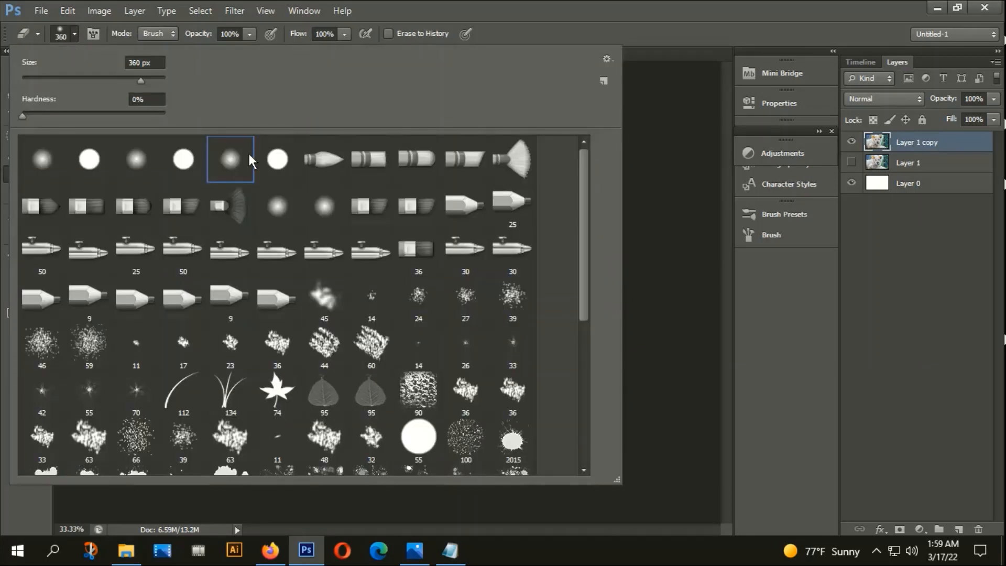
click(137, 162)
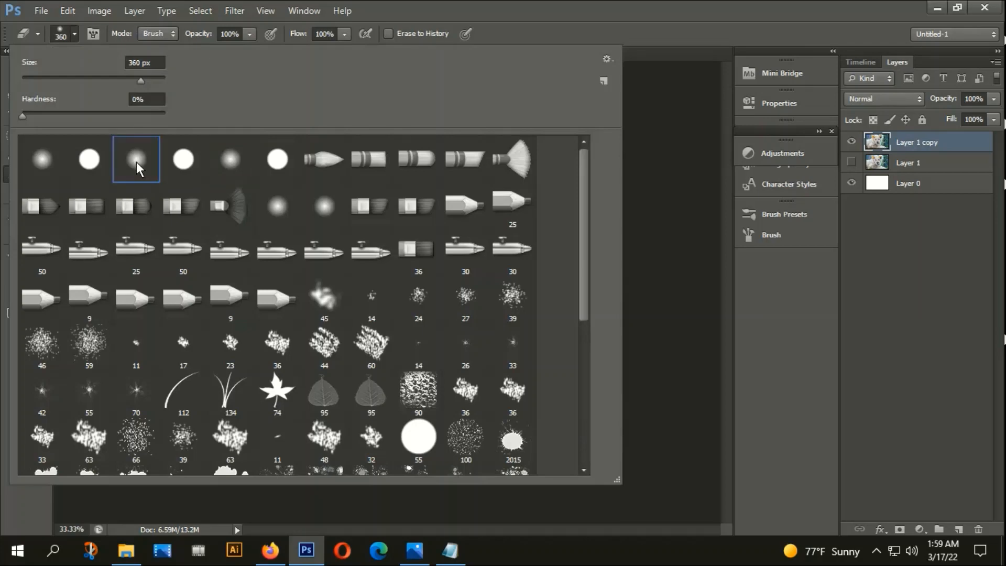
click(89, 162)
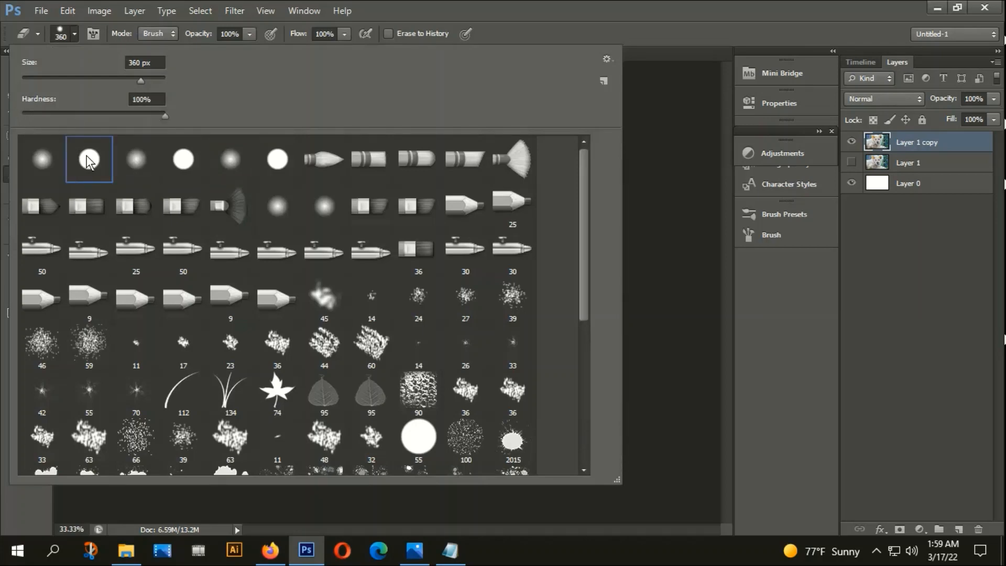
click(137, 157)
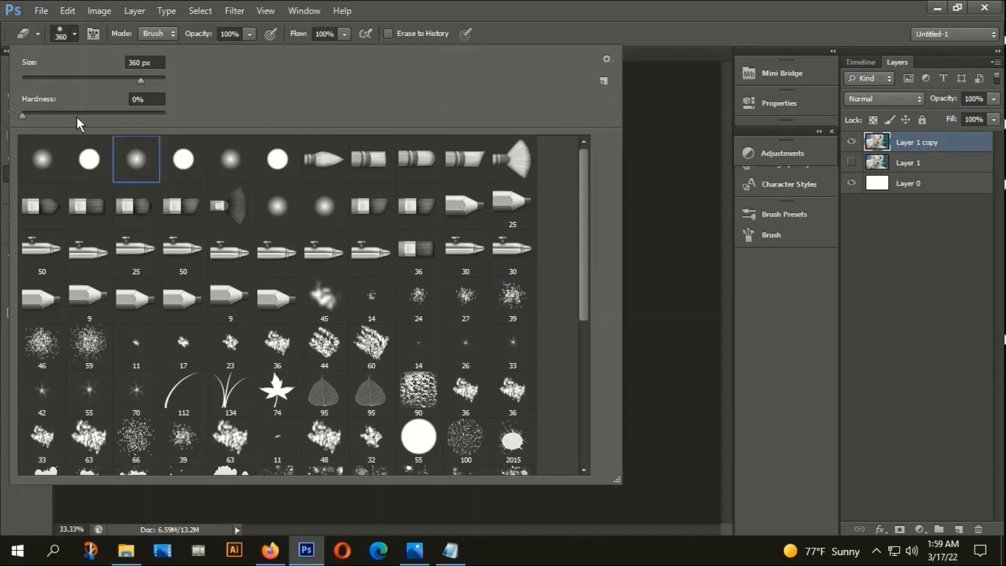
click(658, 233)
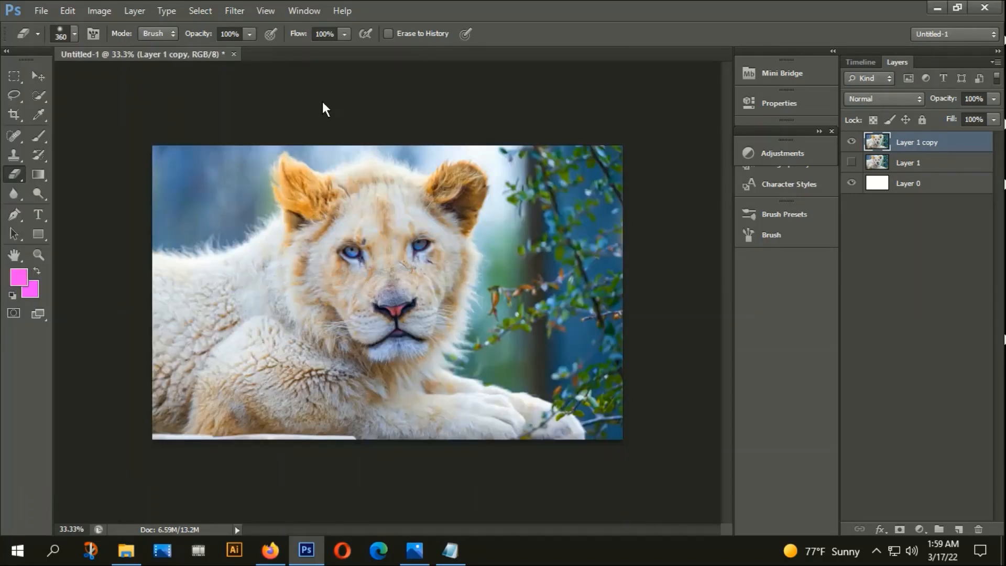
mouse_move(187, 137)
mouse_down()
mouse_move(161, 192)
mouse_move(197, 154)
mouse_move(129, 318)
mouse_move(140, 437)
mouse_move(181, 480)
mouse_up()
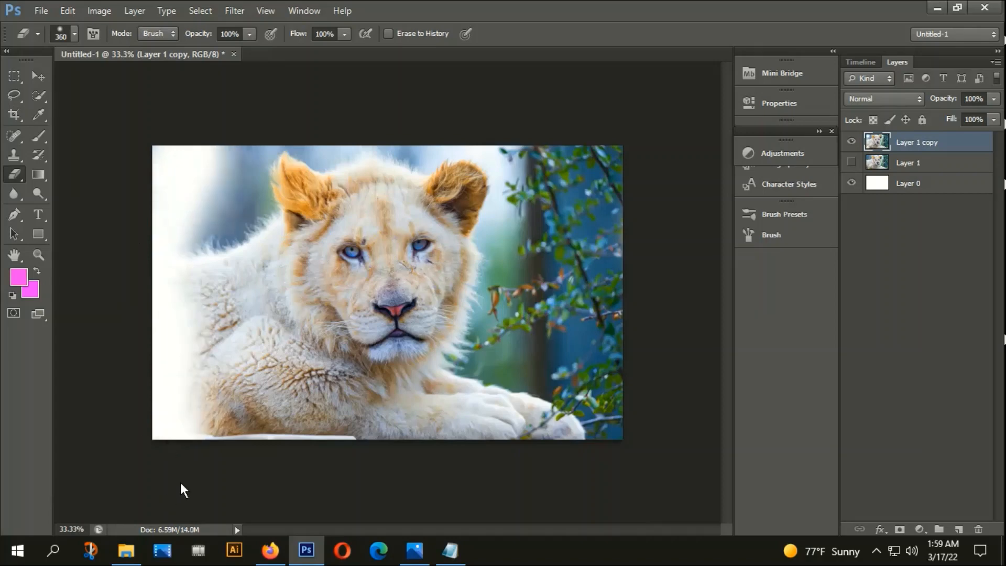
Step: Add a black Solid Color fill layer directly above the white Layer 0
click(902, 184)
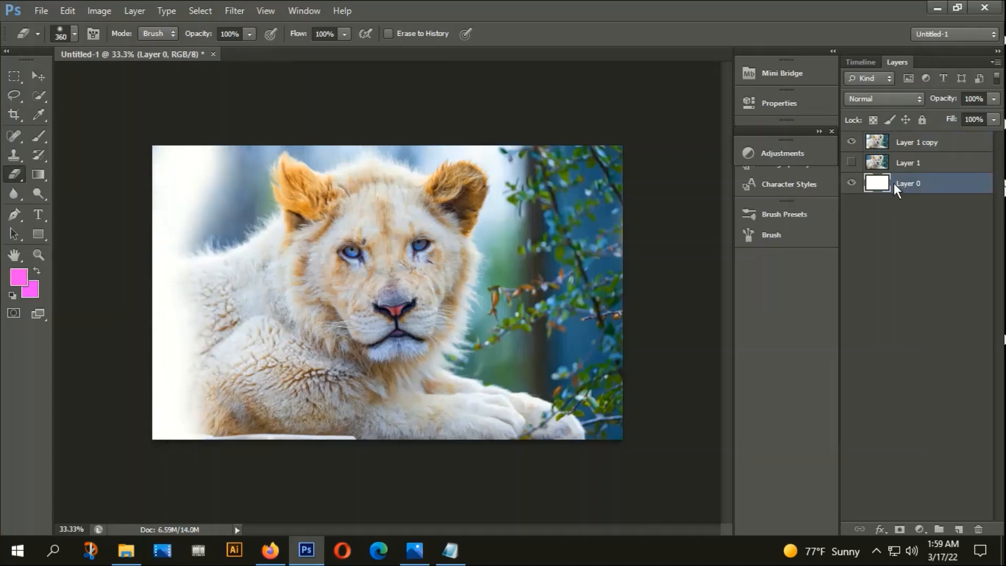
click(919, 530)
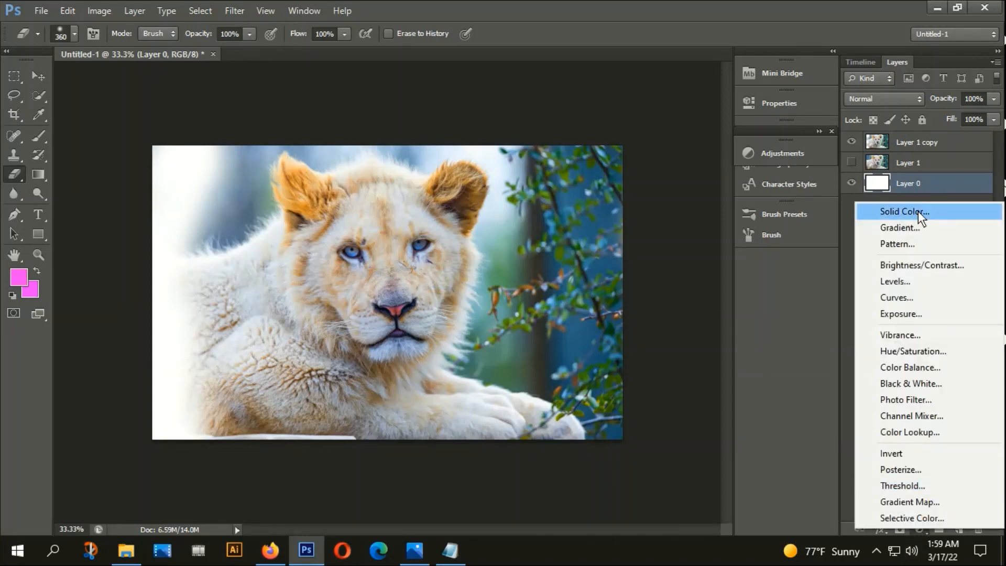
click(917, 211)
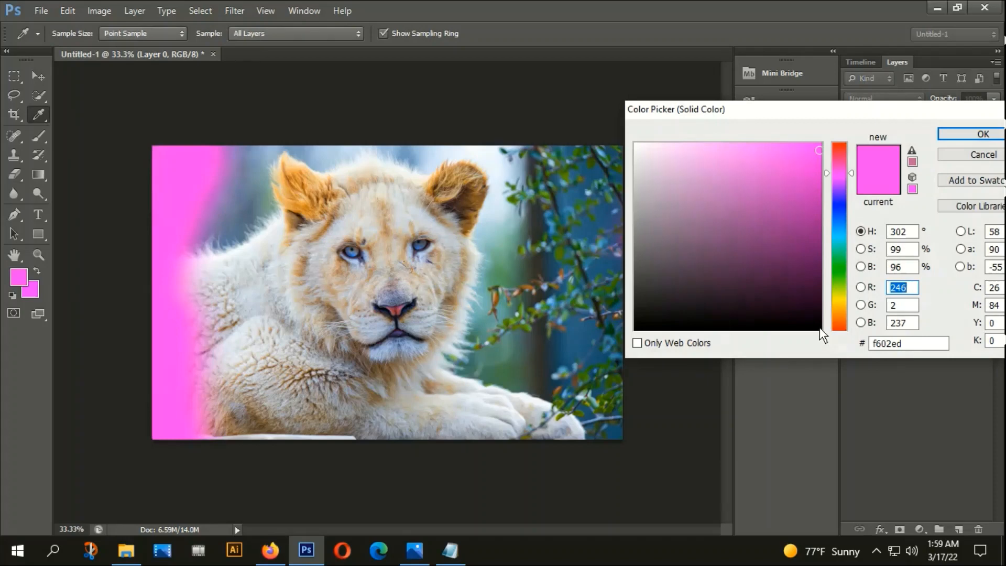
click(819, 327)
click(954, 131)
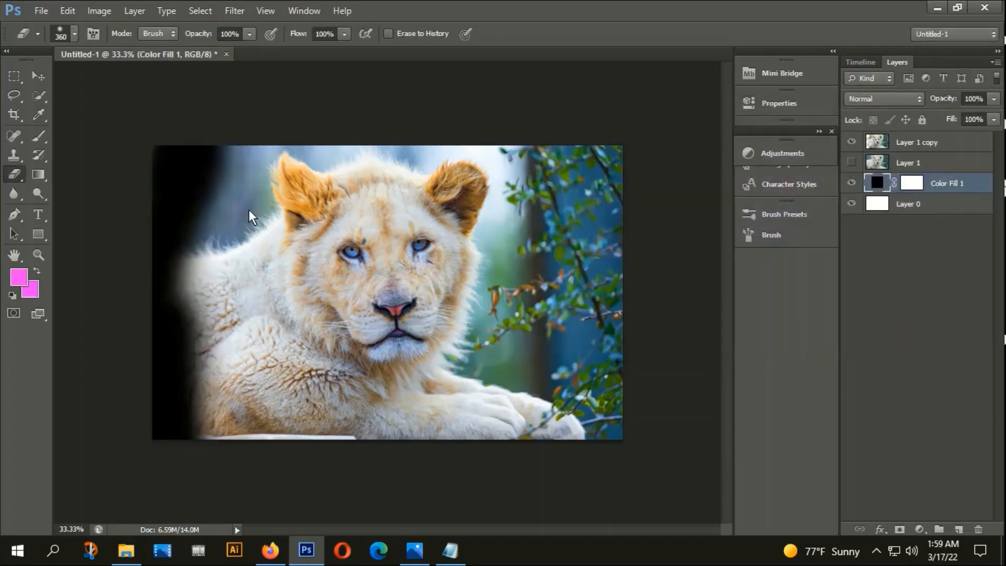
Step: Erase the body, foliage and surrounding background from the lion copy layer, leaving only the area around the head
click(919, 140)
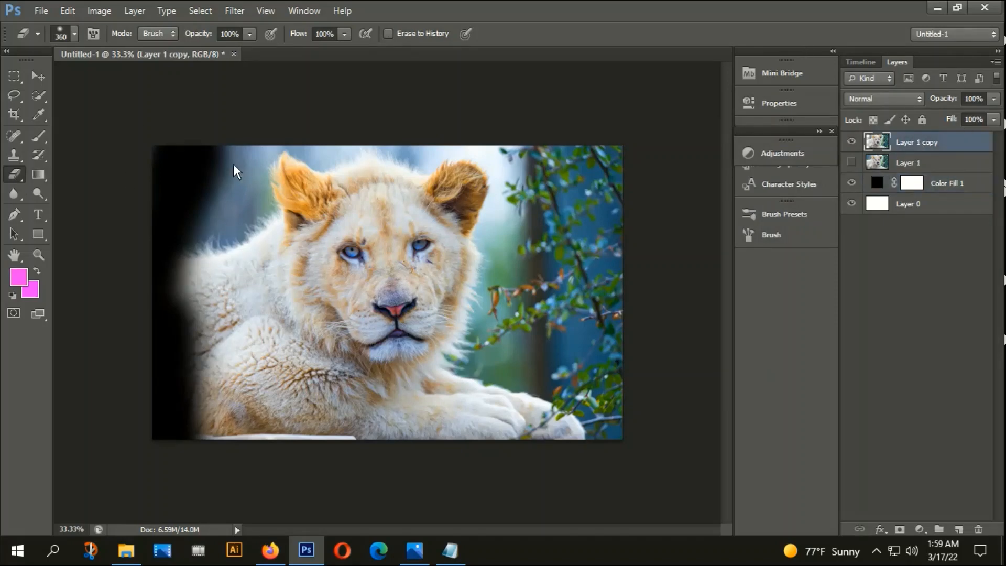
mouse_move(236, 165)
mouse_down()
mouse_move(209, 275)
mouse_move(215, 325)
mouse_move(246, 375)
mouse_move(243, 436)
mouse_move(191, 462)
mouse_move(178, 164)
mouse_move(185, 448)
mouse_move(272, 443)
mouse_move(372, 457)
mouse_move(258, 465)
mouse_move(551, 439)
mouse_move(590, 206)
mouse_move(584, 433)
mouse_move(620, 120)
mouse_move(622, 422)
mouse_move(614, 349)
mouse_move(576, 342)
mouse_move(565, 141)
mouse_move(554, 240)
mouse_move(577, 135)
mouse_move(538, 162)
mouse_move(514, 248)
mouse_move(505, 401)
mouse_move(540, 453)
mouse_move(549, 362)
mouse_move(473, 483)
mouse_move(500, 367)
mouse_move(470, 432)
mouse_move(222, 367)
mouse_move(230, 283)
mouse_move(270, 383)
mouse_move(324, 411)
mouse_move(414, 419)
mouse_move(405, 408)
mouse_move(497, 287)
mouse_move(496, 347)
mouse_move(458, 434)
mouse_up()
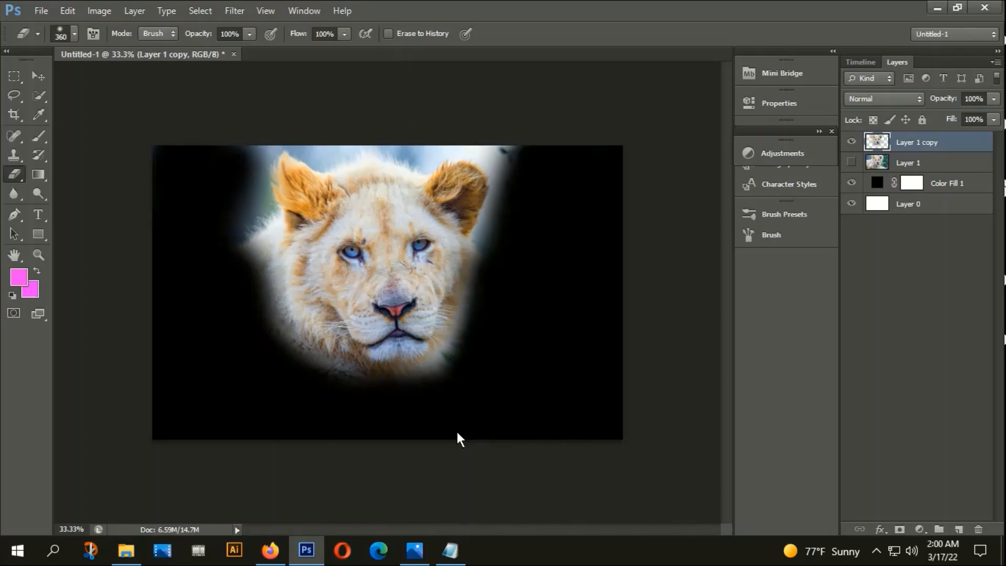
mouse_move(230, 168)
mouse_down()
mouse_move(230, 255)
mouse_move(264, 376)
mouse_move(301, 413)
mouse_move(307, 388)
mouse_move(335, 388)
mouse_up()
mouse_move(528, 196)
mouse_down()
mouse_move(530, 251)
mouse_move(514, 268)
mouse_move(487, 382)
mouse_move(478, 342)
mouse_move(439, 393)
mouse_move(385, 401)
mouse_move(276, 331)
mouse_up()
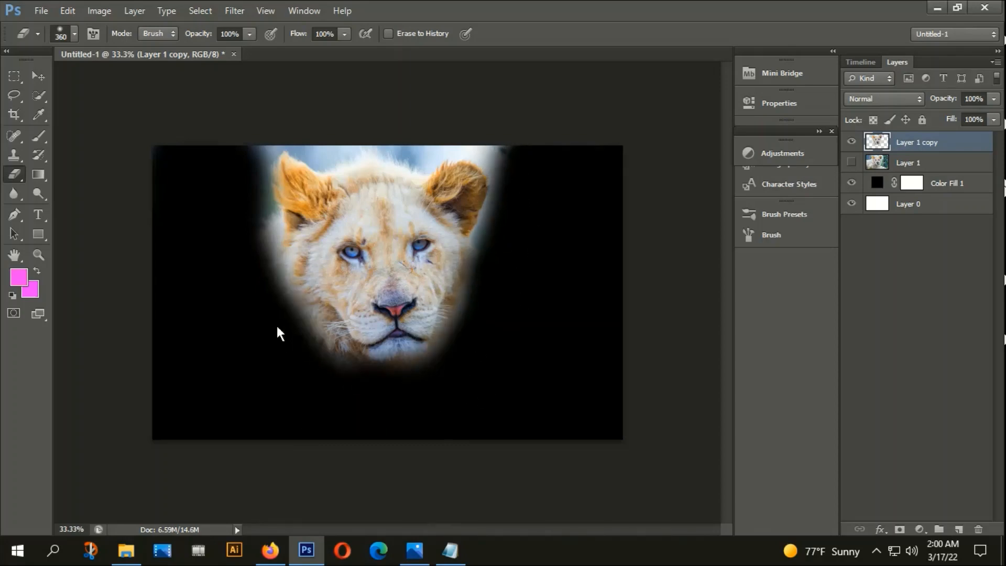
Step: Reduce the eraser size to 147 px and erase the background closely around the lion's ears, cheeks and crown
click(75, 33)
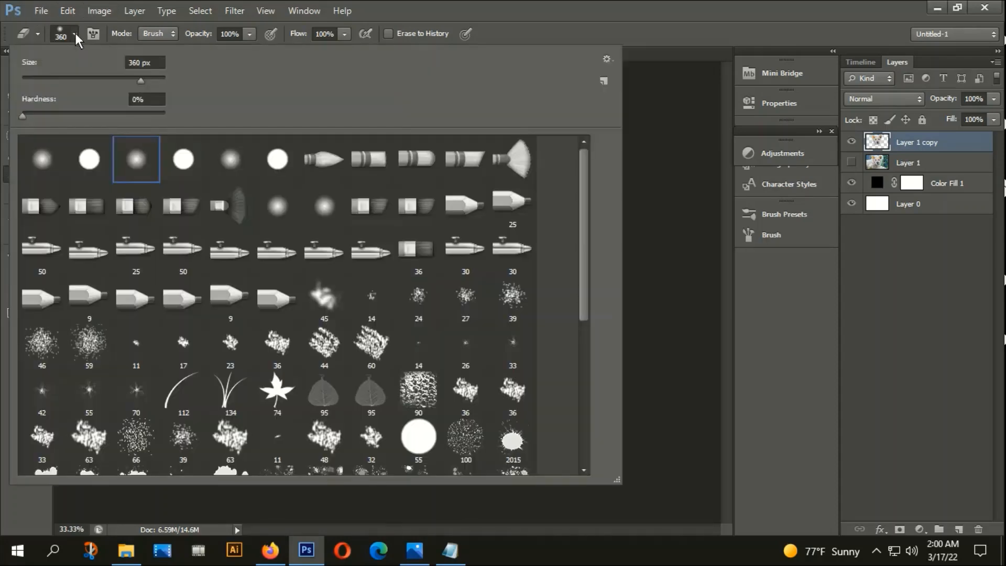
click(111, 78)
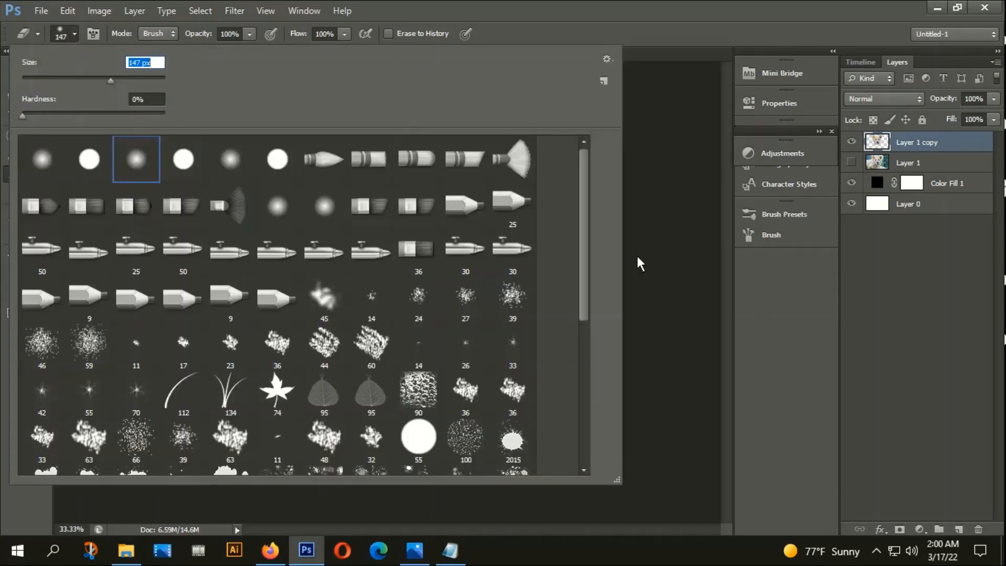
click(650, 254)
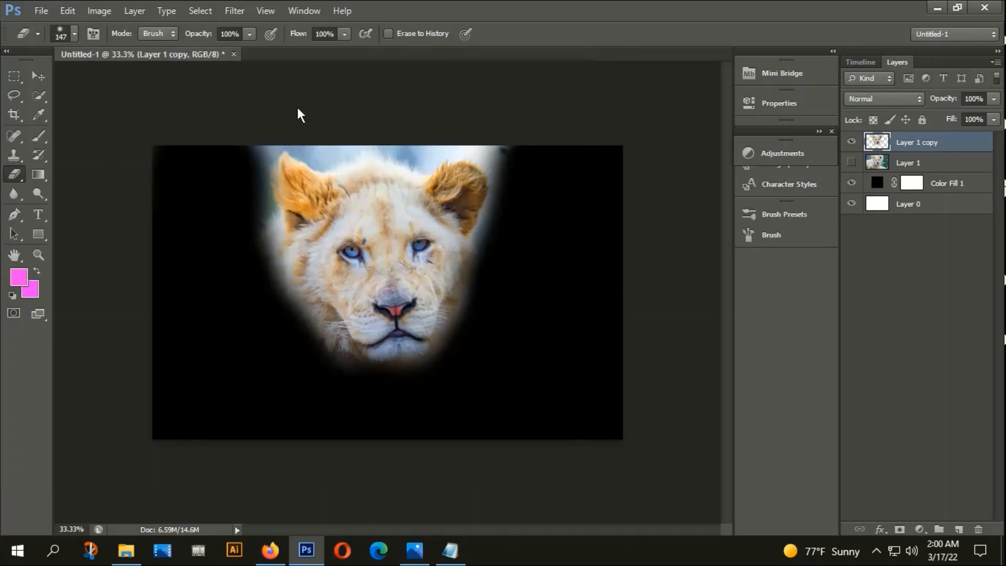
scroll(269, 206, up, 3)
mouse_move(212, 128)
mouse_down()
mouse_move(264, 346)
mouse_move(259, 478)
mouse_up()
scroll(258, 480, down, 2)
scroll(260, 485, down, 1)
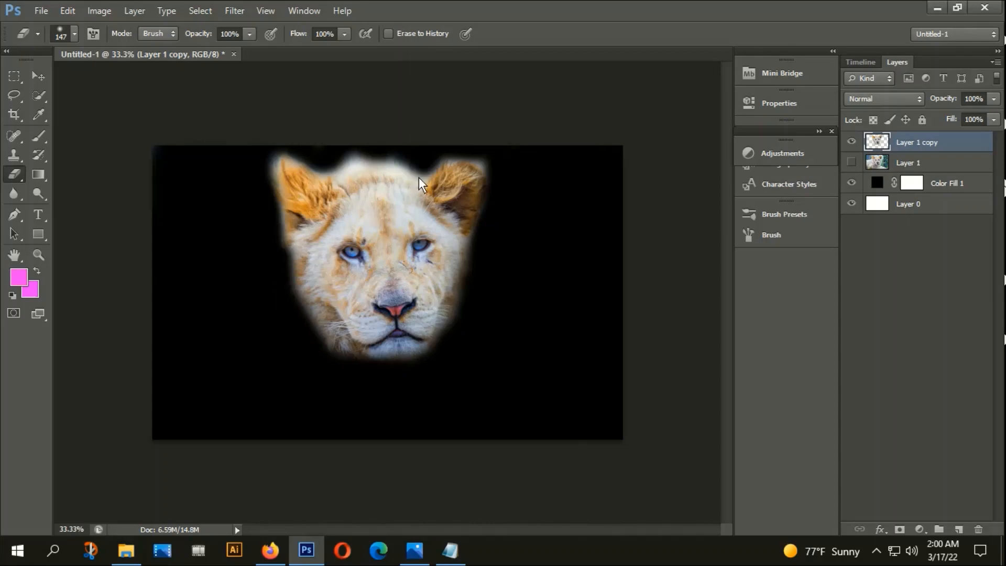
Step: Erase the leftover light fringe along the top of the lion's head and around the ears
scroll(363, 163, up, 2)
mouse_move(487, 149)
mouse_down()
mouse_move(292, 122)
mouse_move(315, 145)
mouse_move(447, 154)
mouse_move(568, 136)
mouse_move(608, 155)
mouse_up()
mouse_move(162, 136)
mouse_down()
mouse_move(185, 393)
mouse_move(206, 452)
mouse_up()
key(ctrl+minus)
key(ctrl+minus)
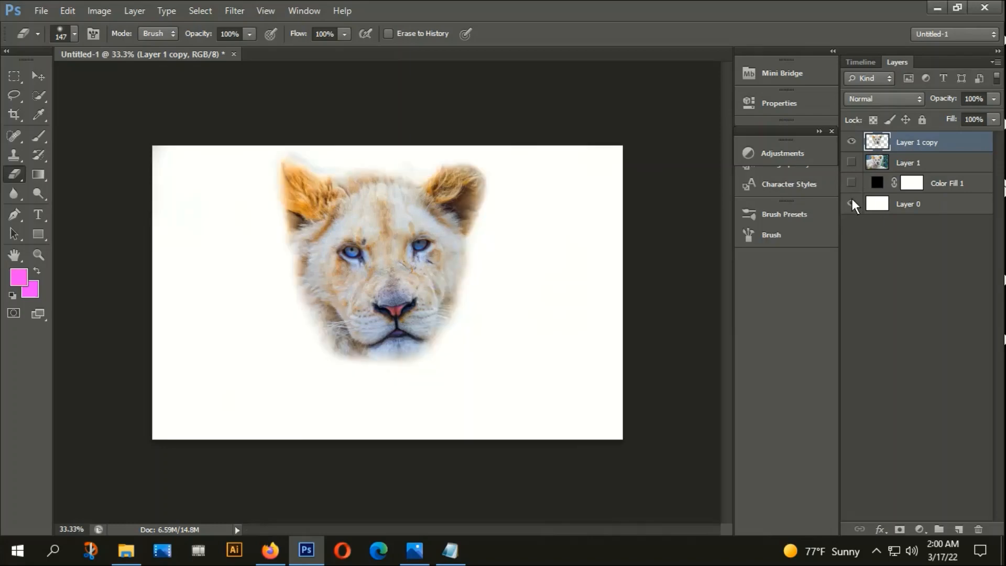
Step: Hide the white Layer 0, keep the black fill shown, and add an empty layer above the lion cutout
click(852, 202)
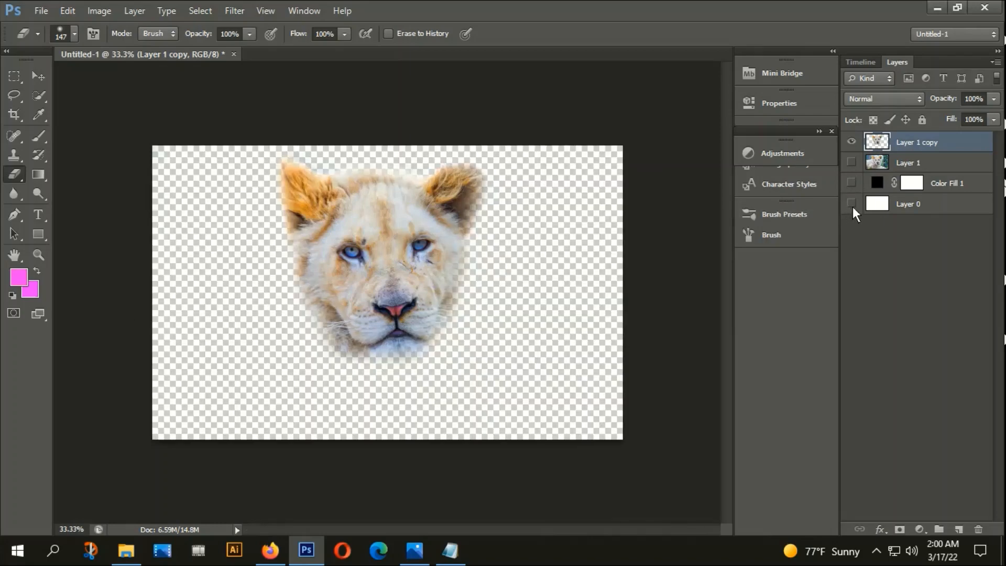
click(851, 183)
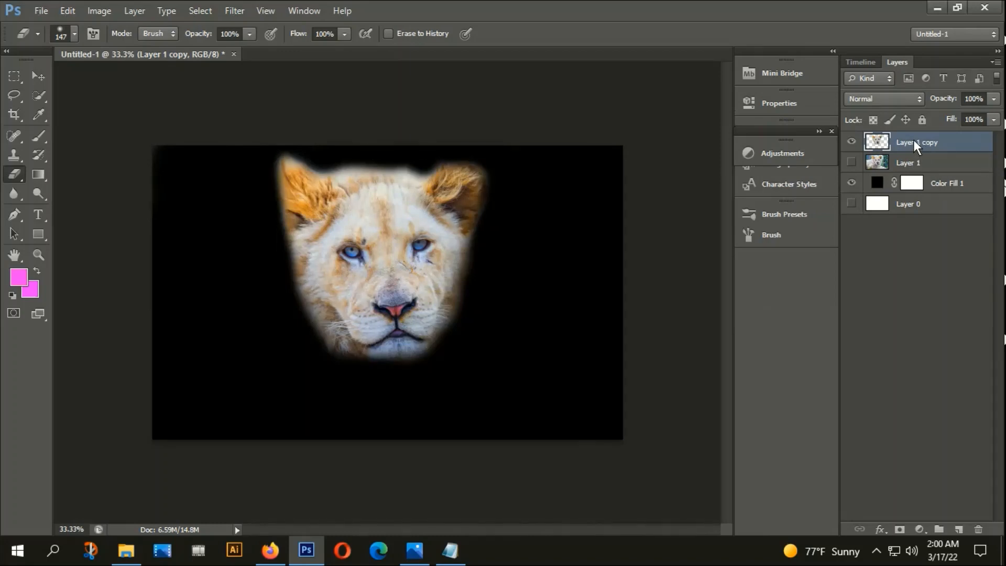
click(959, 531)
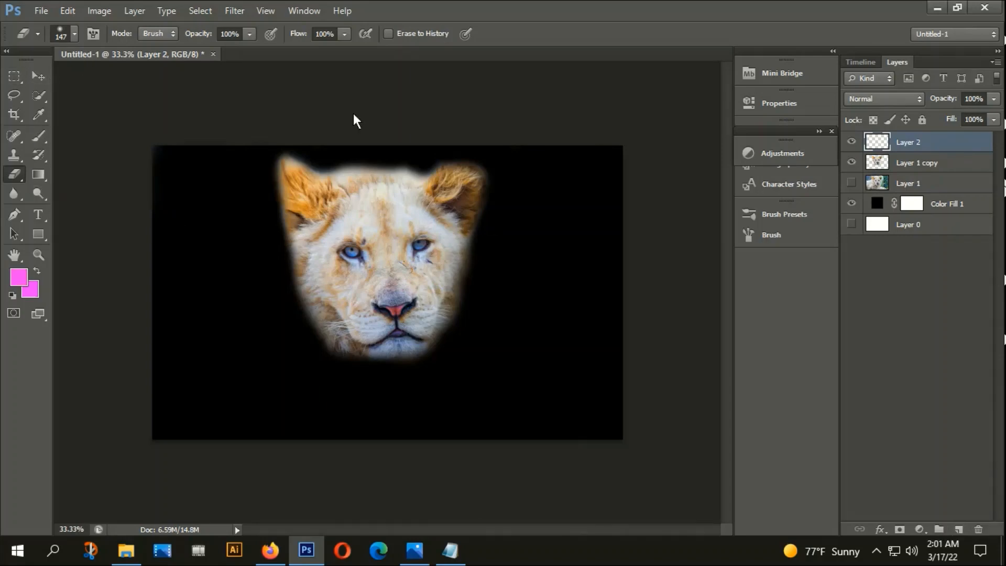
Step: On the Layer 1 copy cutout, erase the remaining soft edge between the ears and beside the right ear
click(908, 168)
key(ctrl+plus)
key(ctrl+plus)
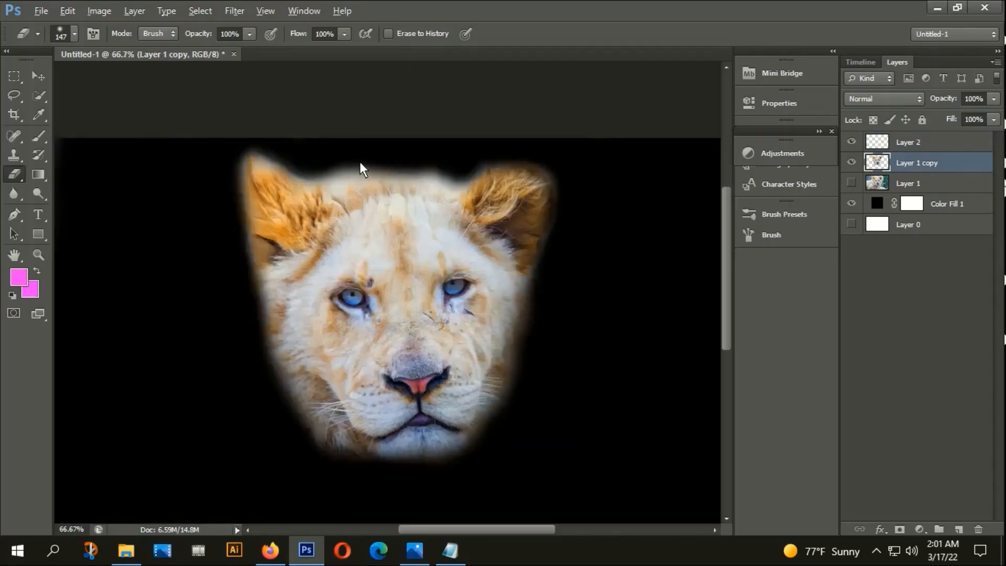
mouse_move(339, 183)
mouse_down()
mouse_move(336, 171)
mouse_move(442, 167)
mouse_move(499, 180)
mouse_move(477, 195)
mouse_move(267, 152)
mouse_move(314, 165)
mouse_move(507, 162)
mouse_move(347, 179)
mouse_up()
mouse_move(525, 162)
mouse_down()
mouse_move(614, 252)
mouse_move(605, 326)
mouse_up()
key(ctrl+minus)
key(ctrl+minus)
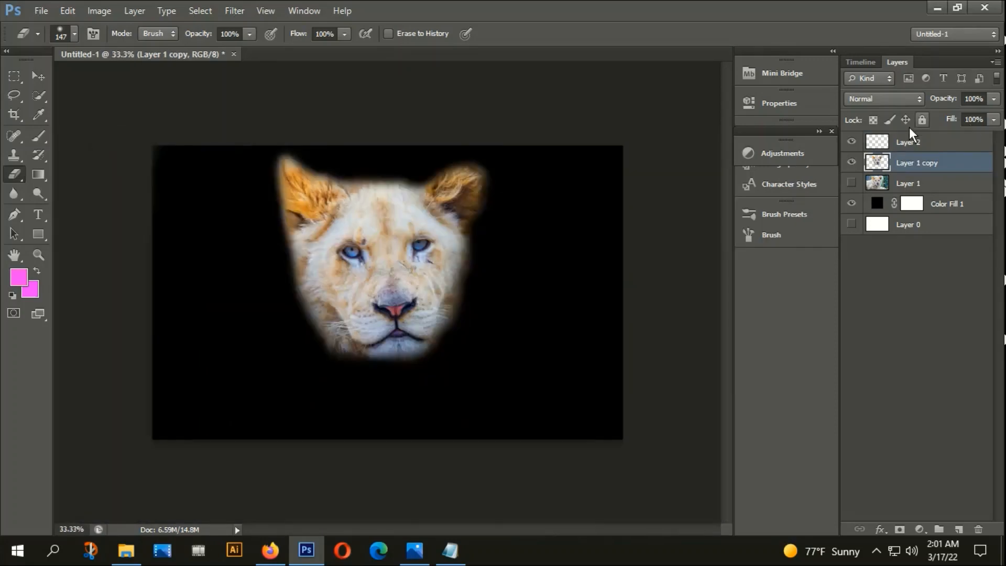
Step: On the empty Layer 2, set up the Brush tool with a soft round tip at 380 px and 0% hardness
click(914, 143)
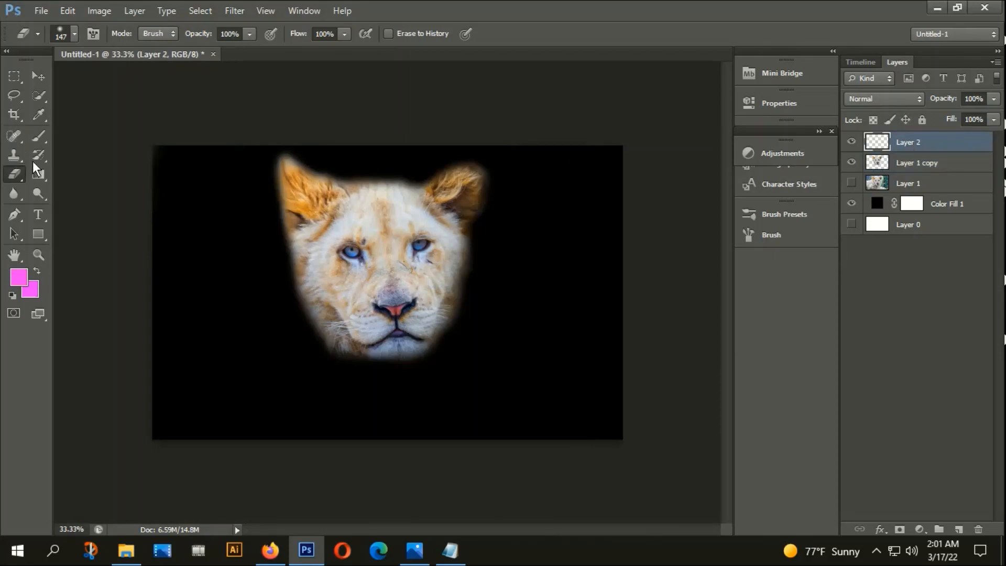
click(40, 140)
click(74, 34)
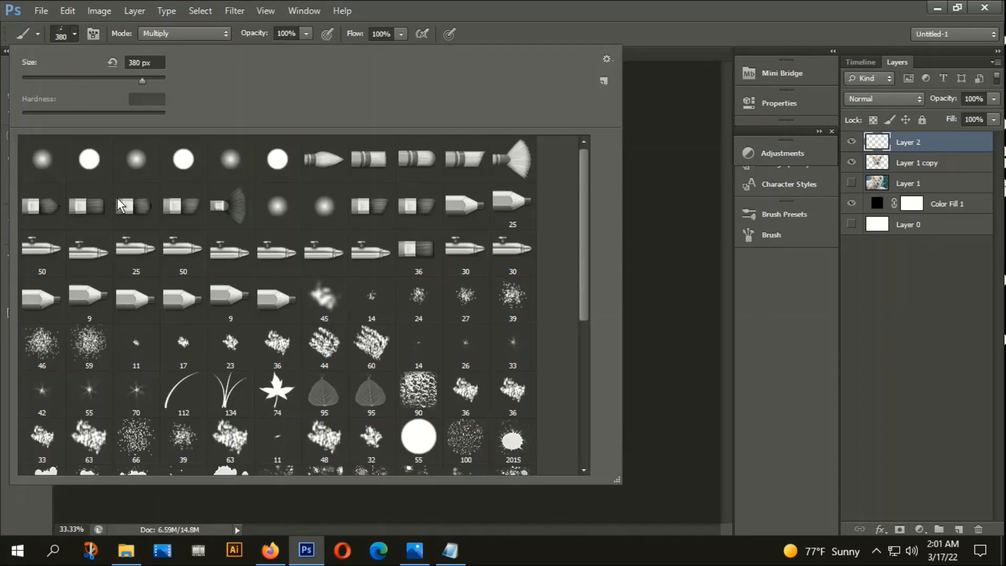
click(235, 160)
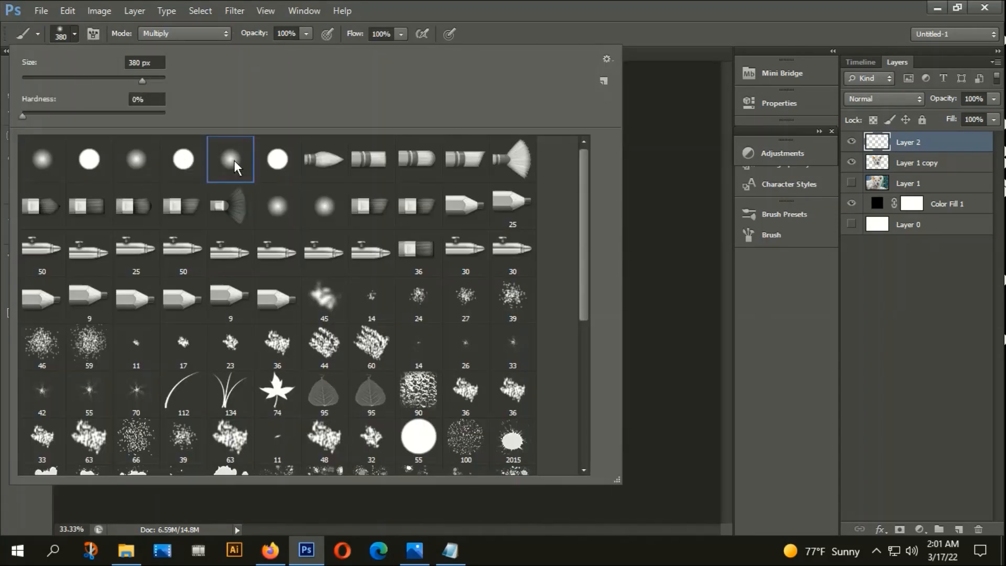
click(674, 164)
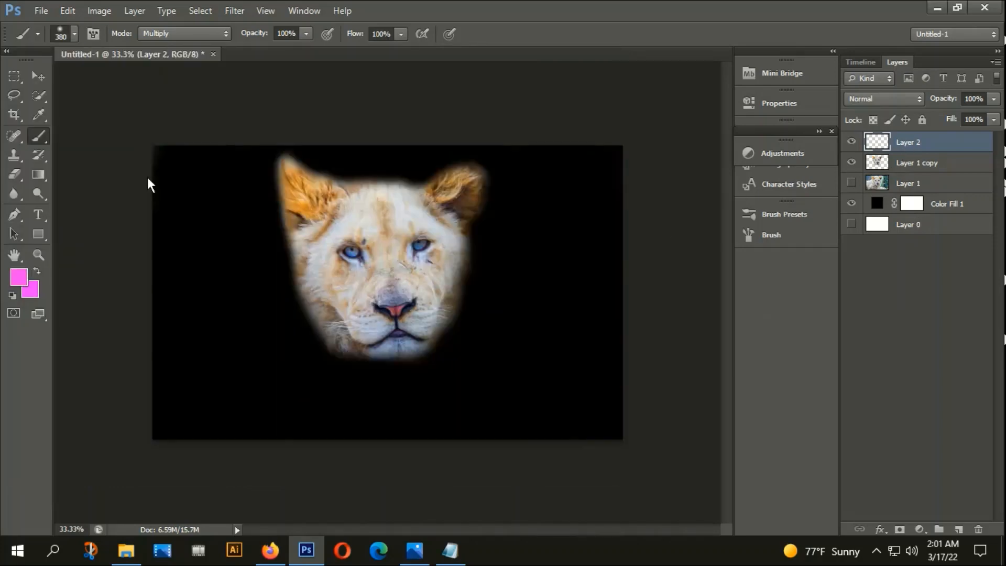
Step: Set the foreground colour to red f7010d and dab it on the forehead by the left ear, the right jaw and the left cheek
click(19, 276)
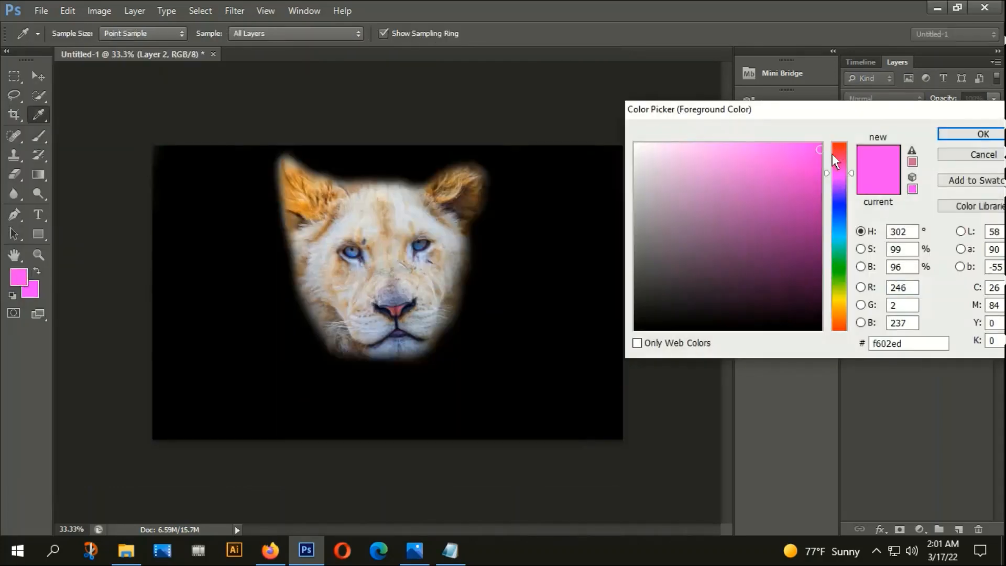
click(838, 144)
click(813, 144)
drag(815, 145, 829, 148)
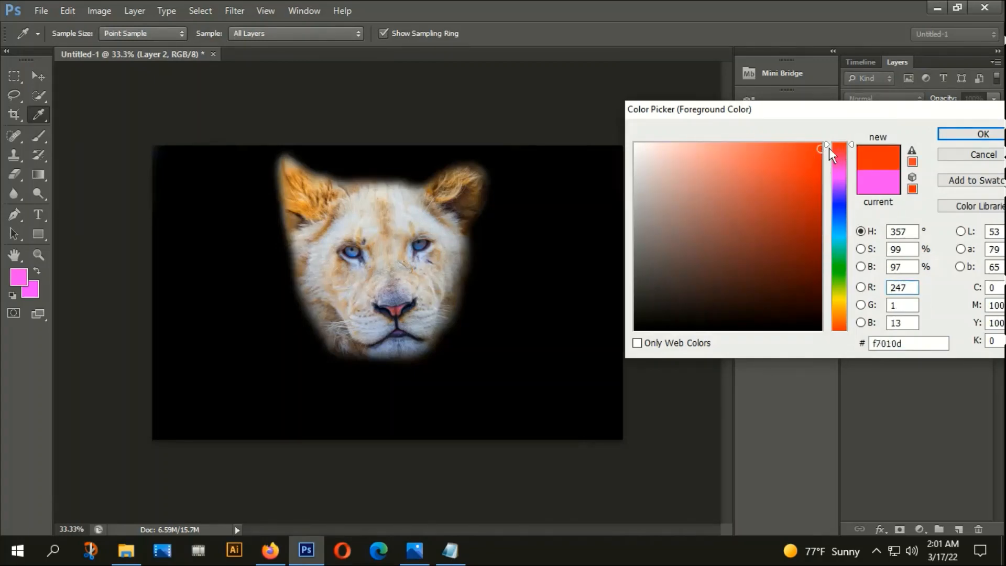
click(983, 134)
key(b)
click(350, 192)
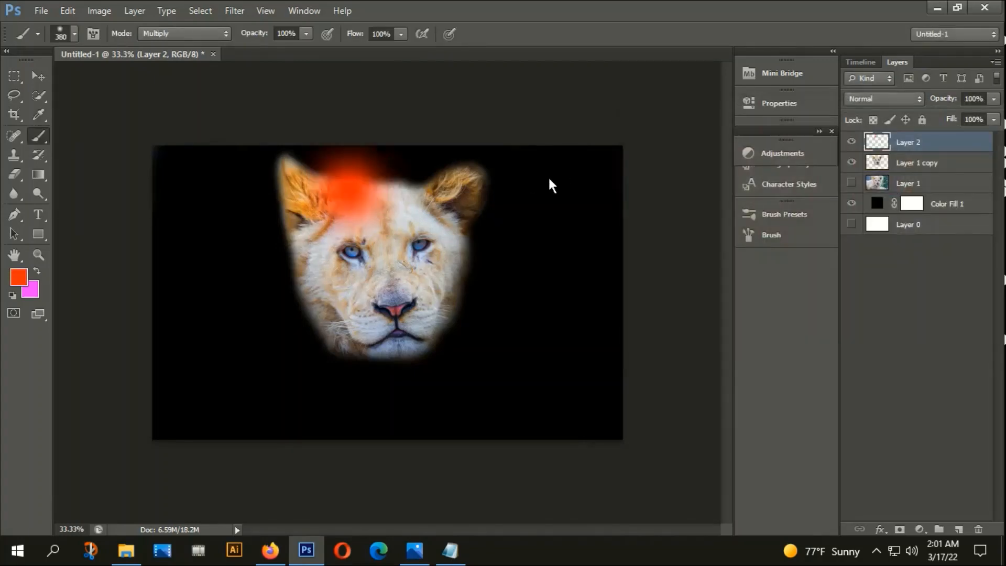
click(426, 339)
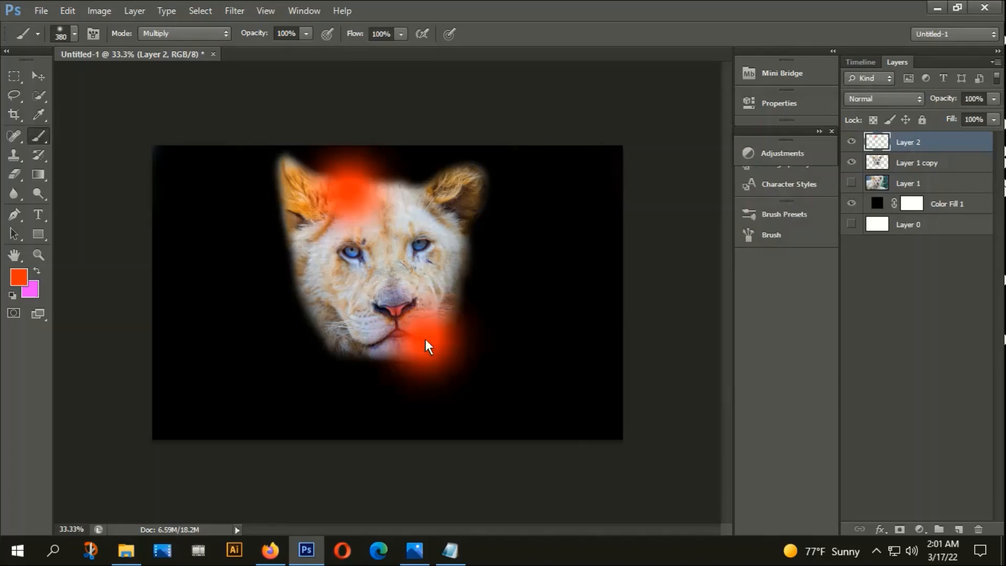
click(318, 284)
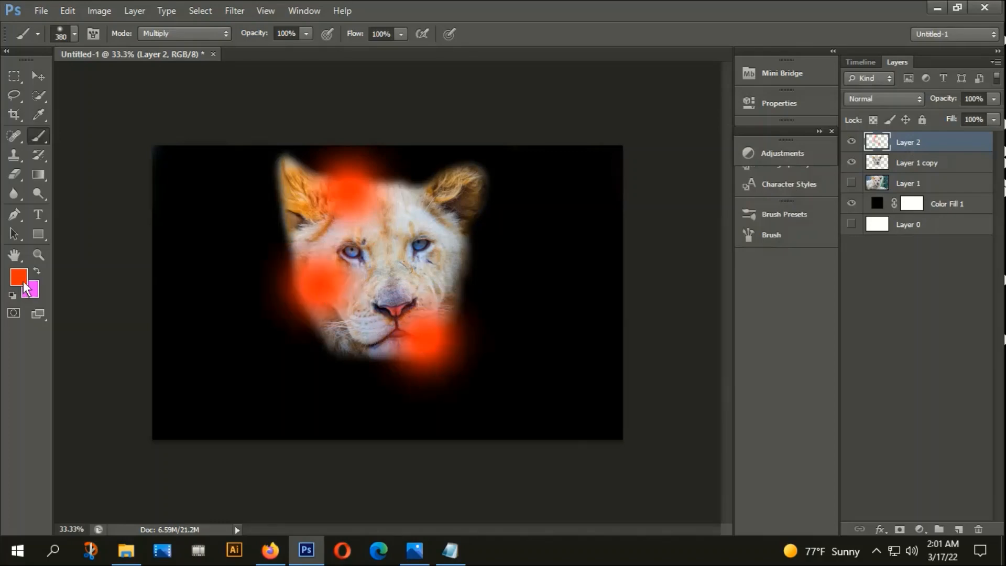
Step: Set the foreground colour to green 02fa36 and dab it over the left eyebrow, the forehead by the right ear and the chin
click(20, 274)
click(839, 261)
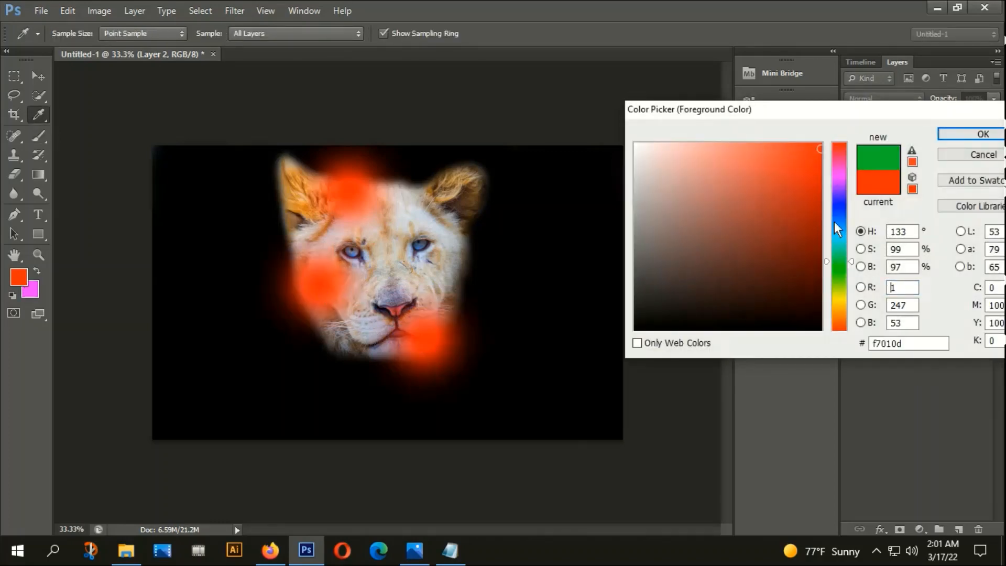
click(819, 147)
click(969, 135)
key(b)
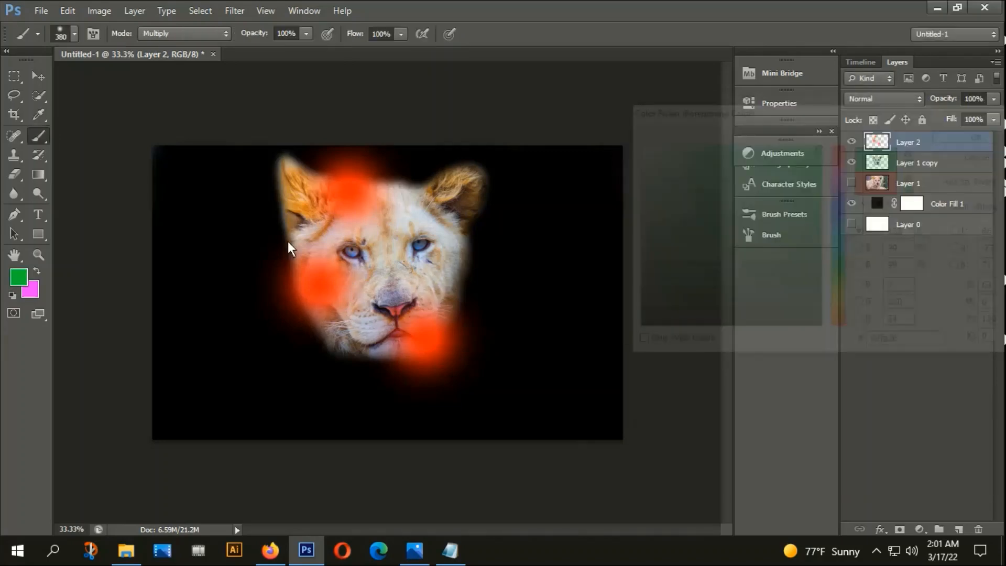
click(336, 234)
click(417, 201)
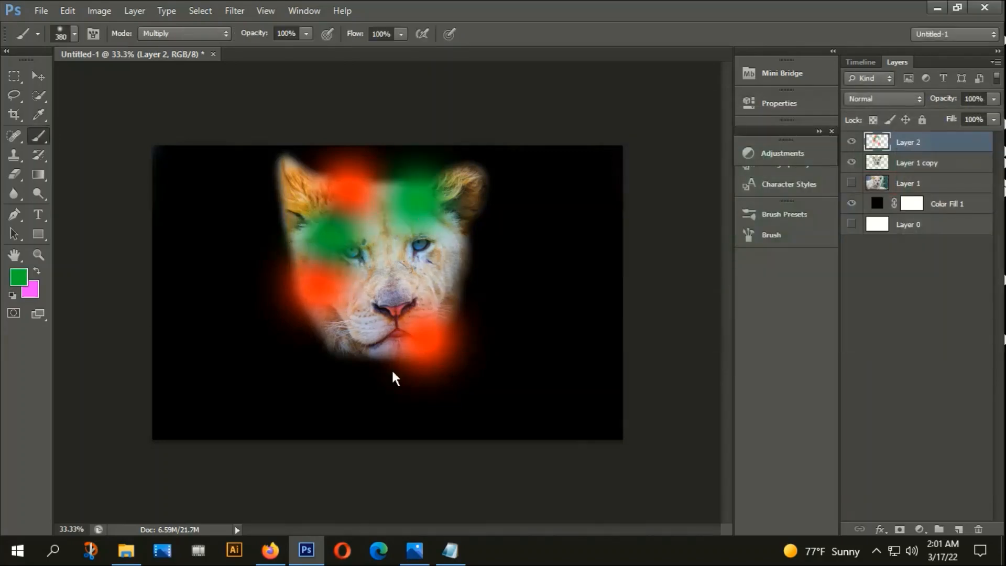
click(372, 349)
Step: Set the foreground colour to yellow e6fa02 and dab it on the left ear, the right cheek and the right ear
click(18, 277)
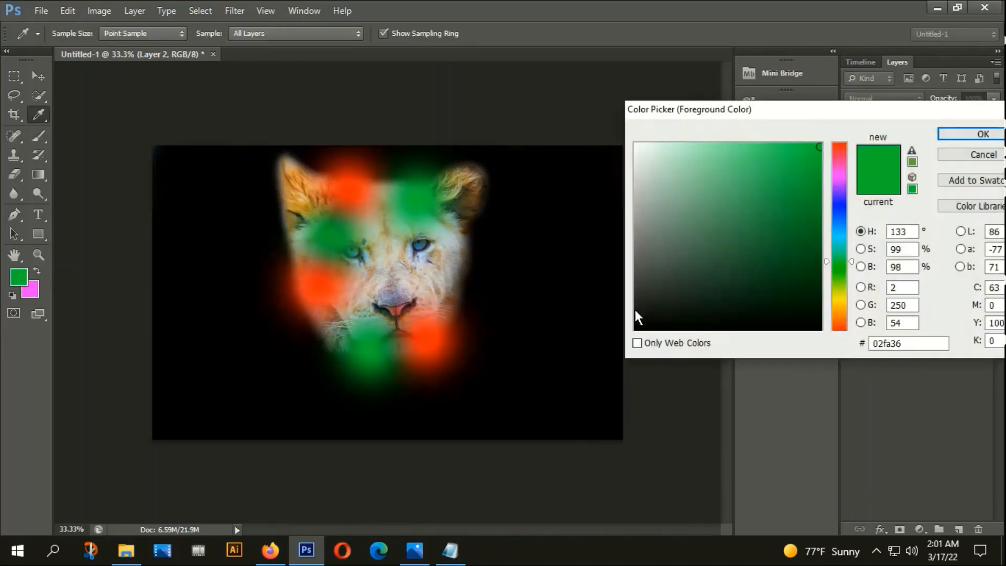
click(840, 208)
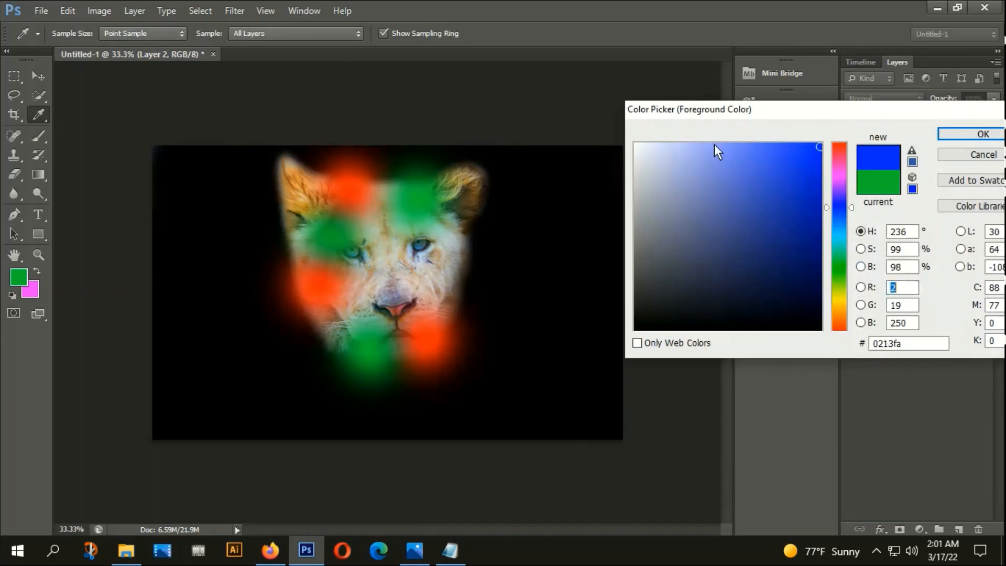
click(838, 297)
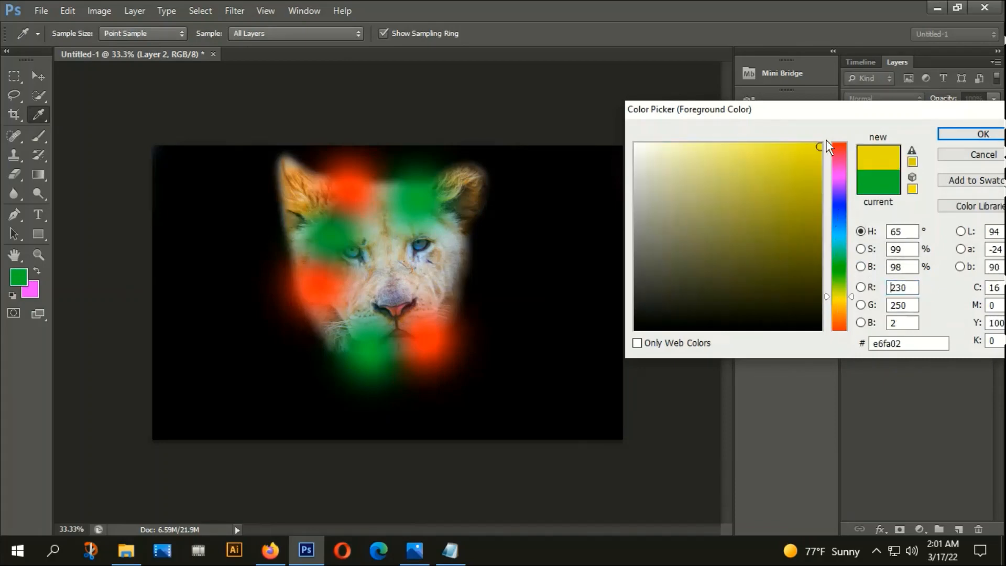
click(967, 134)
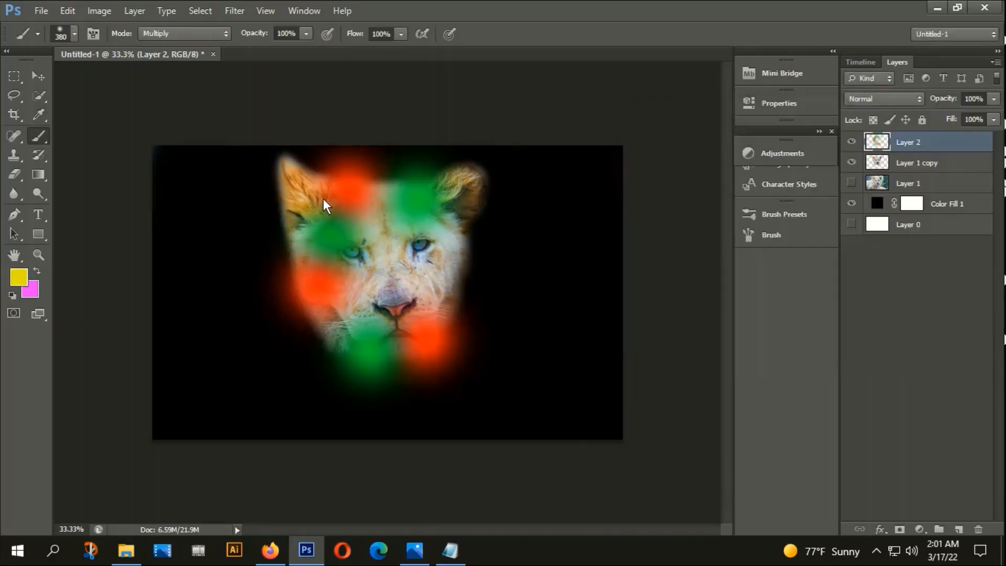
click(301, 196)
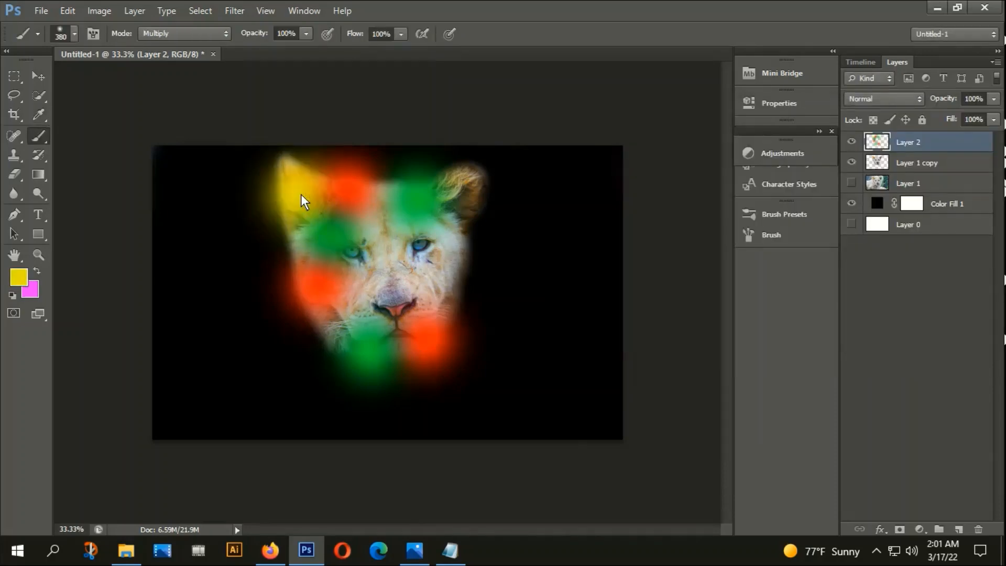
click(440, 288)
click(473, 192)
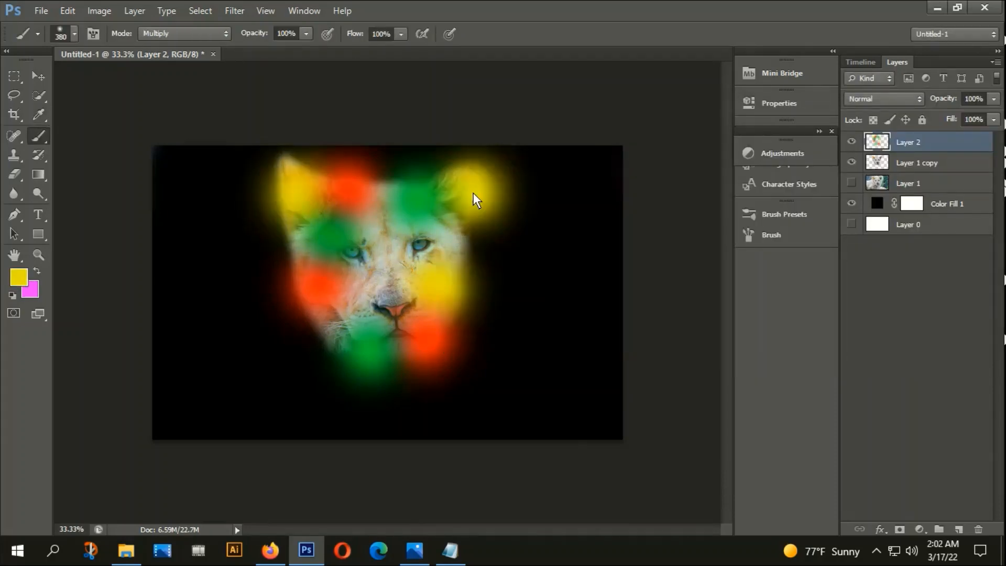
Step: Set the foreground colour to orange fa5106 and dab the nose bridge, right eye and lower left cheek, undoing an extra dab beside the nose
click(18, 278)
click(838, 321)
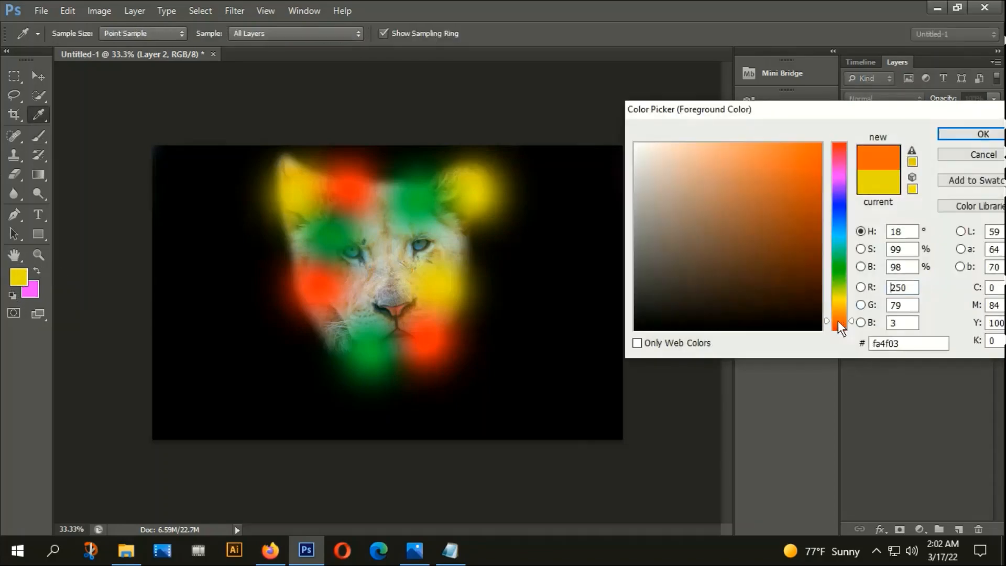
click(818, 147)
click(983, 134)
click(395, 258)
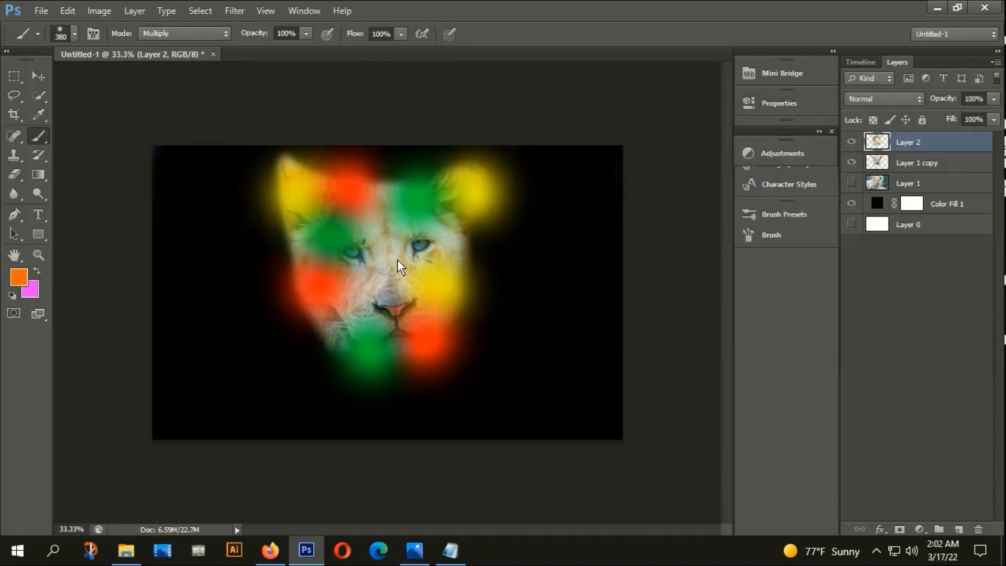
click(439, 237)
click(329, 338)
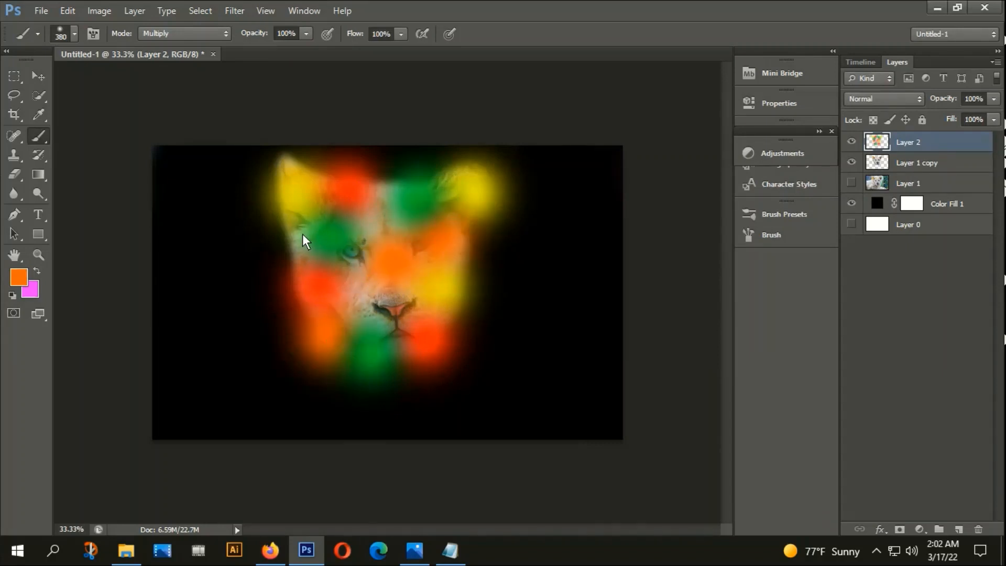
click(371, 278)
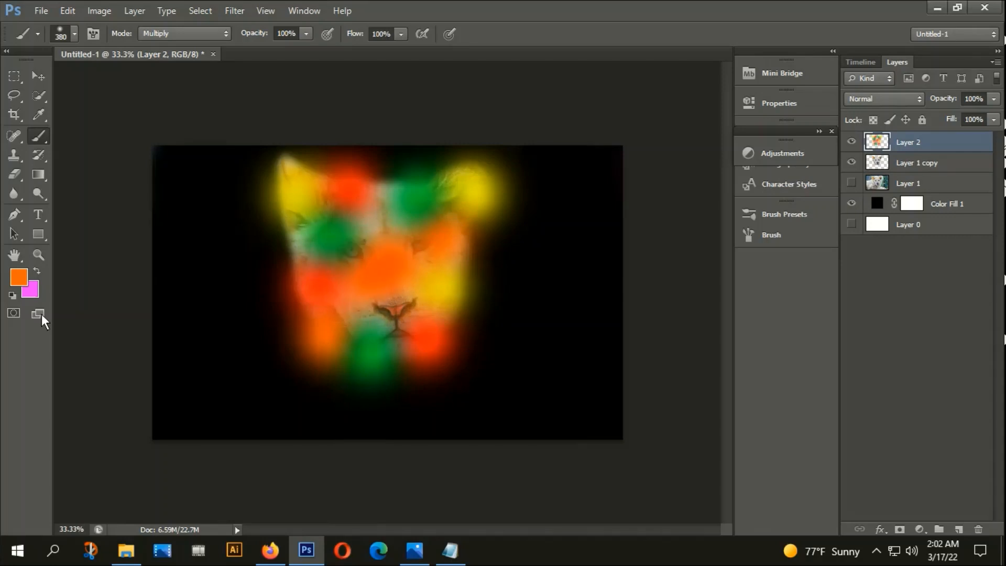
key(ctrl+z)
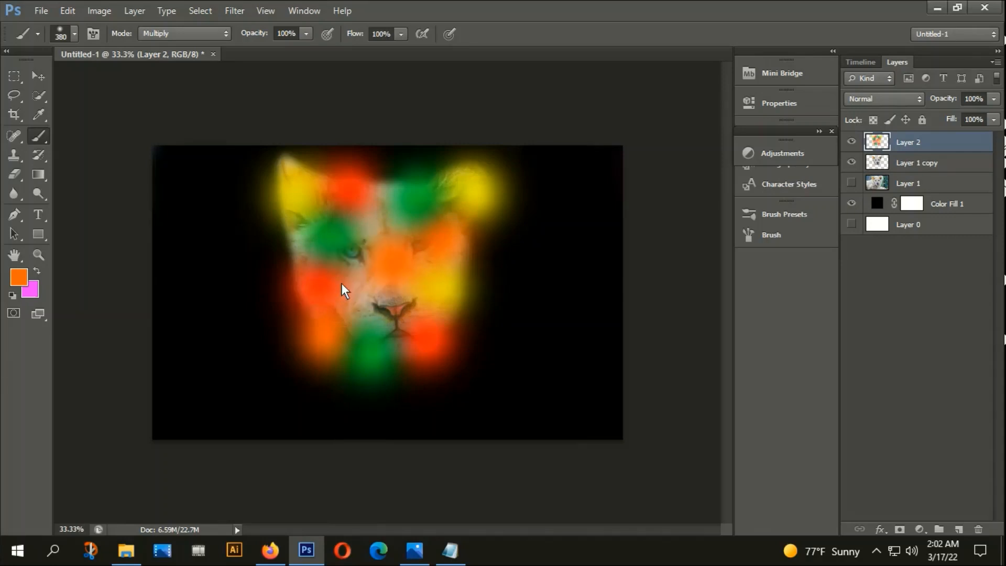
Step: Set the foreground colour to light blue 06f1fa and dab it on the muzzle left of the lion's nose
click(19, 278)
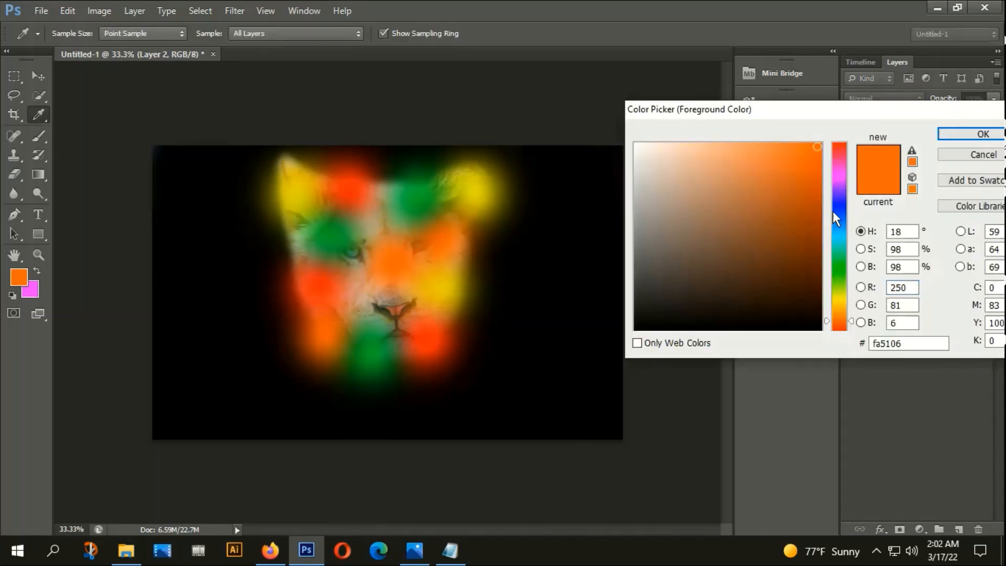
click(842, 235)
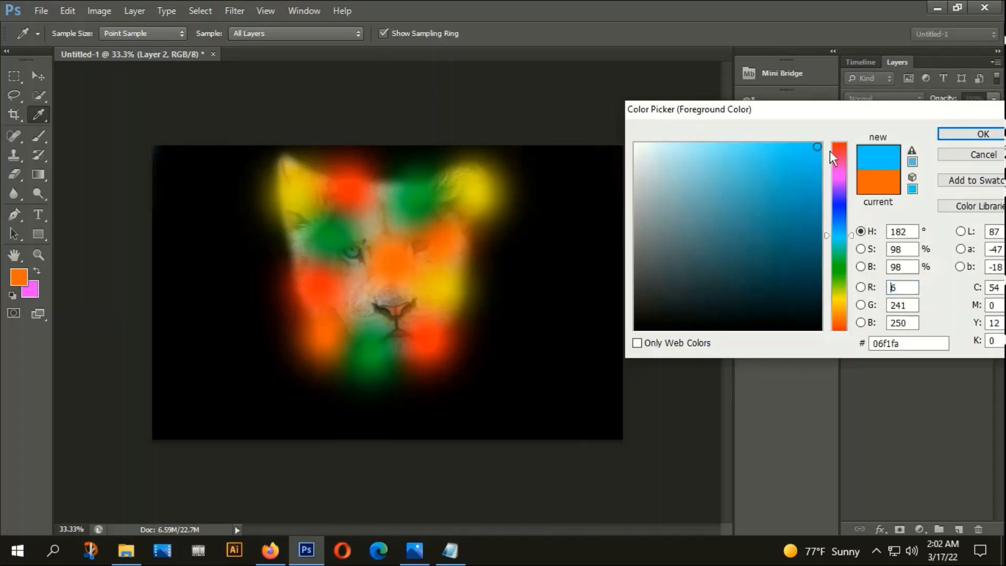
click(962, 136)
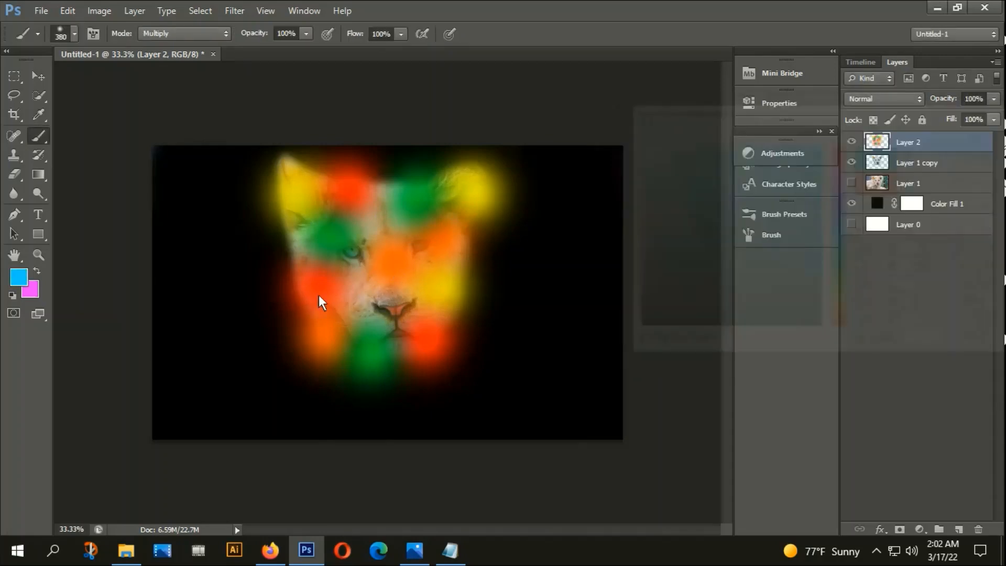
click(362, 300)
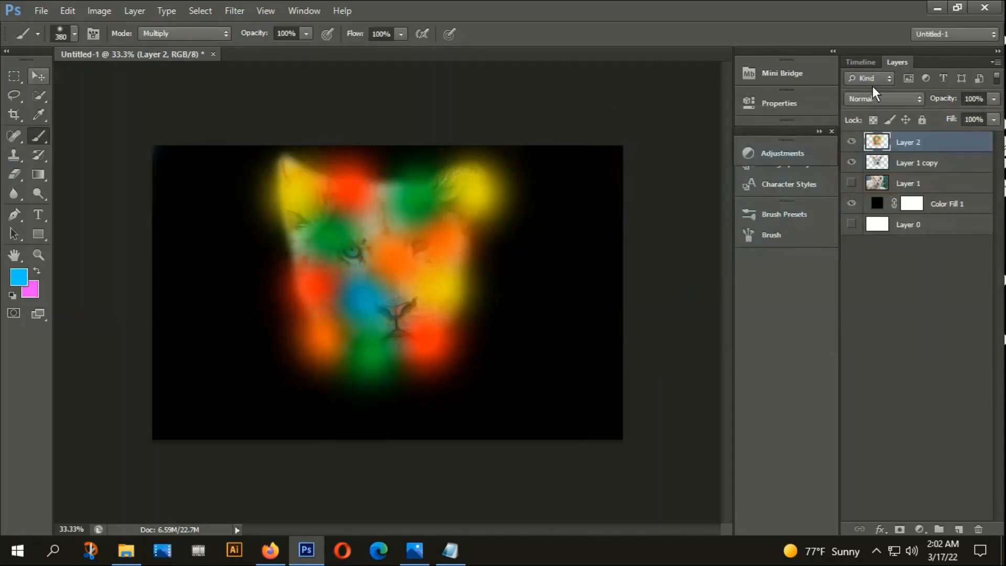
Step: Clip the painted Layer 2 to the lion cutout below and set its blend mode to Color
right_click(909, 144)
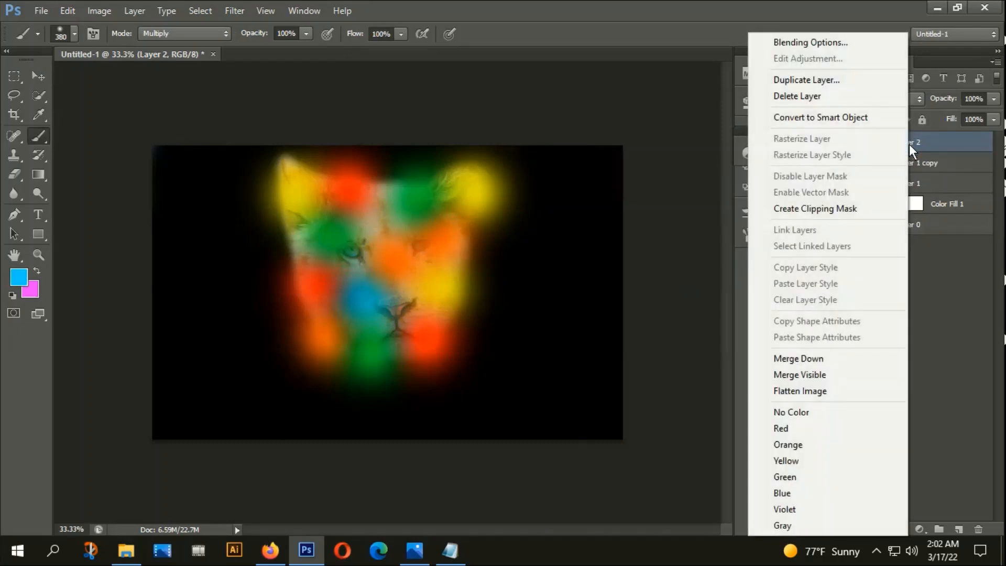
click(811, 208)
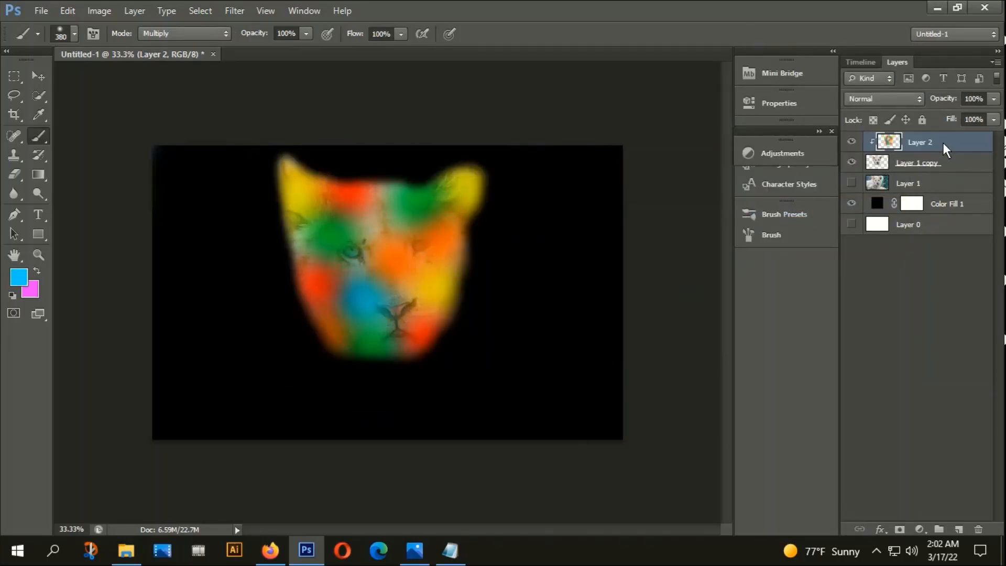
click(917, 100)
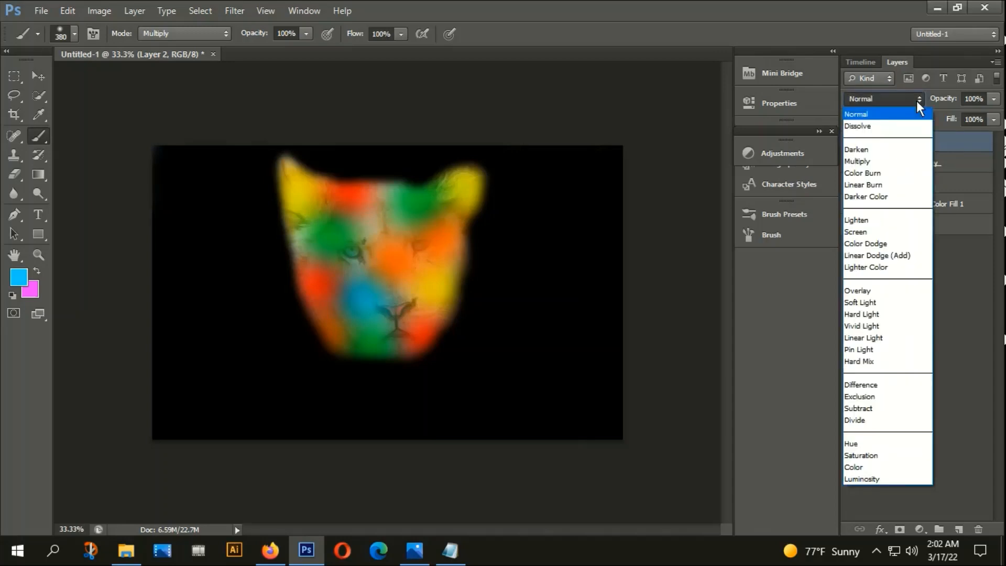
click(862, 468)
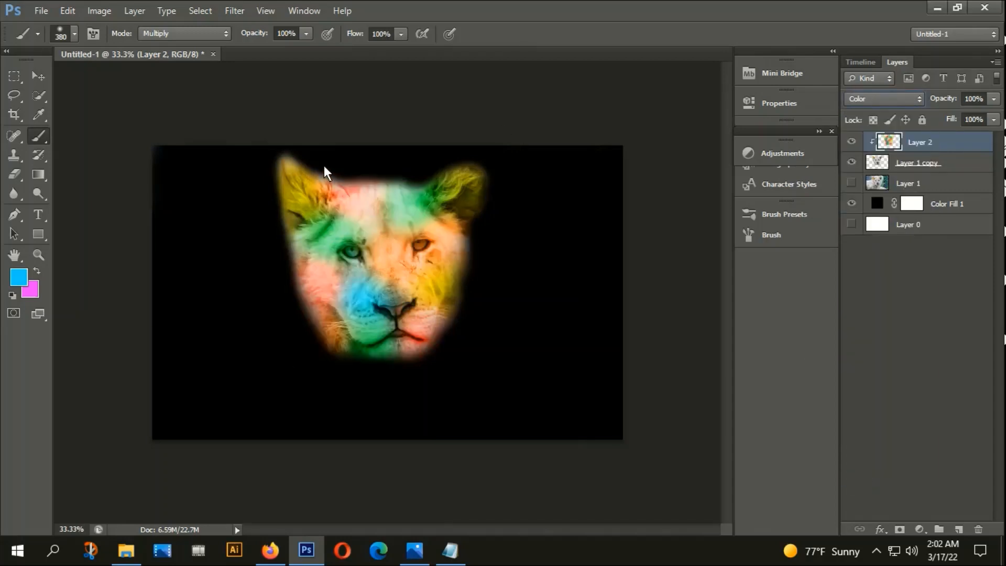
Step: Add a new layer above Layer 2 and choose a 2500 px paint-splatter brush tip resized to 308 px
click(959, 529)
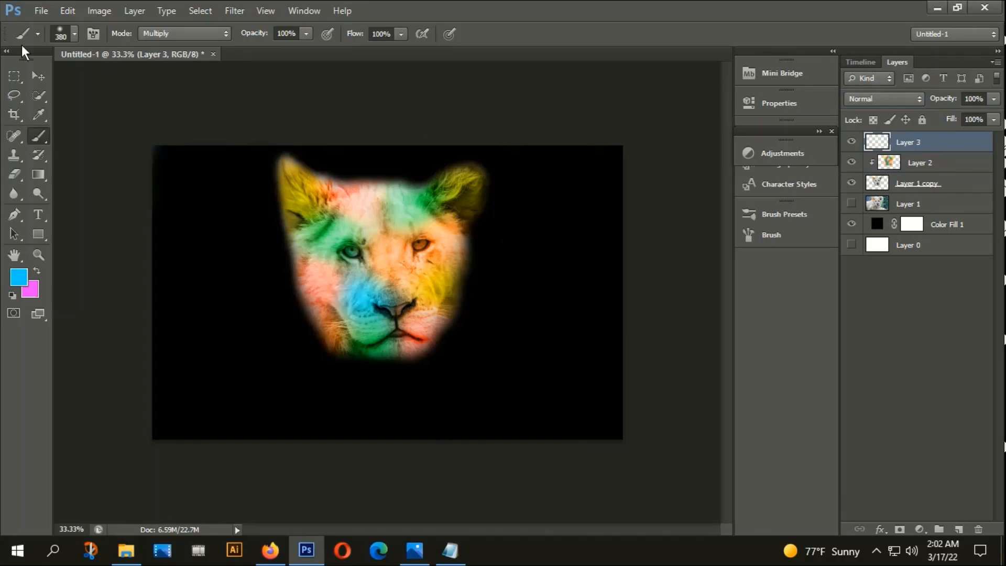
click(71, 33)
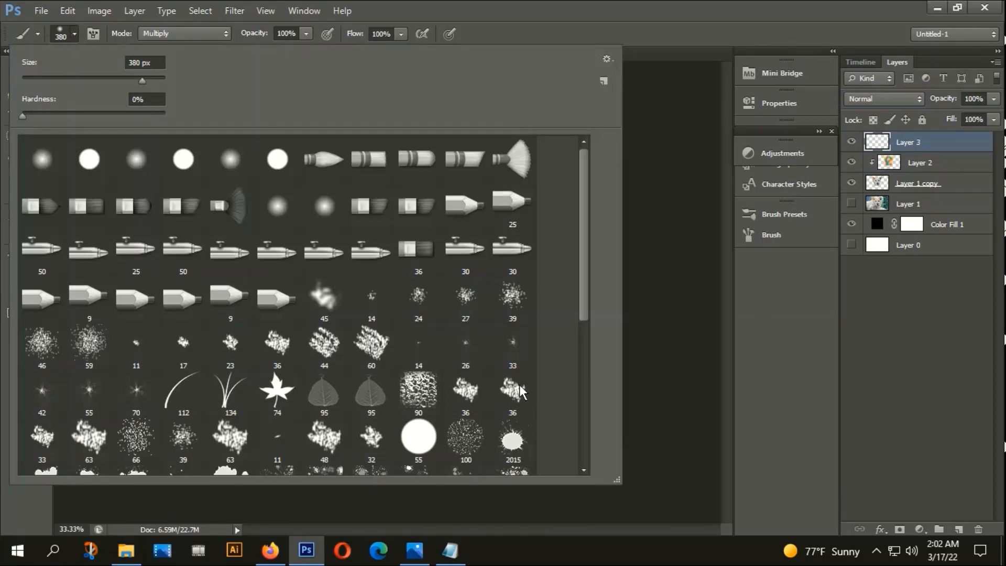
scroll(520, 385, down, 5)
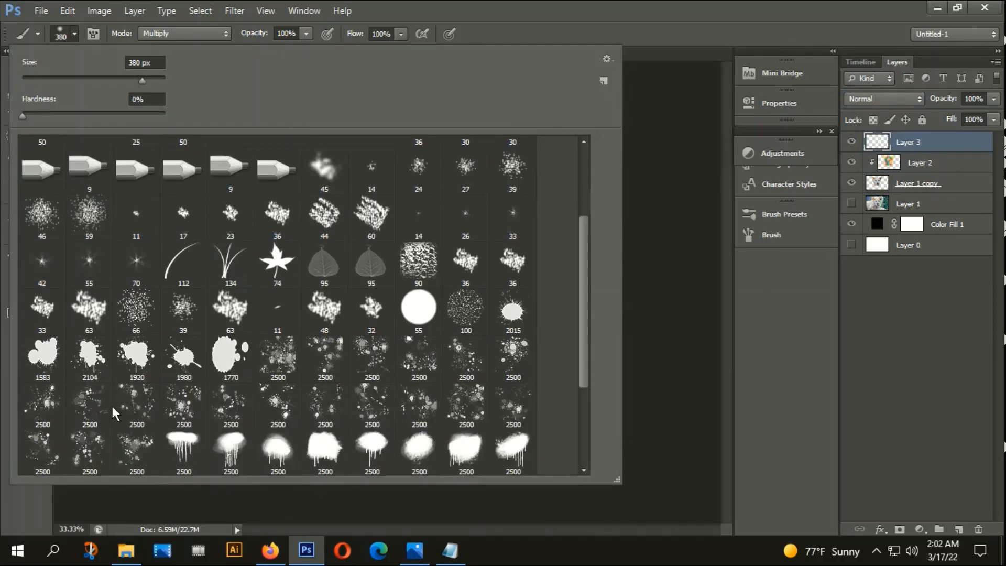
click(42, 404)
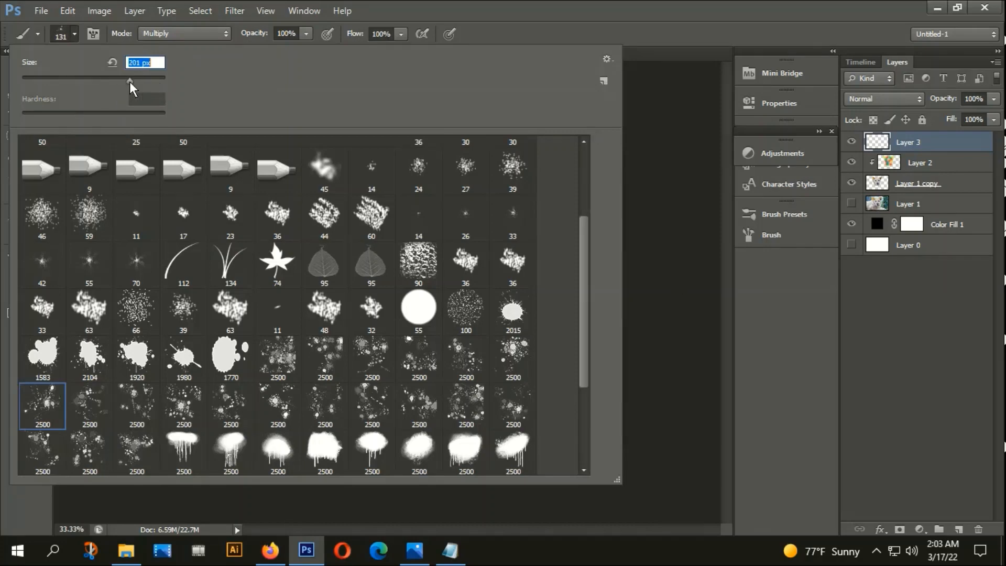
click(689, 259)
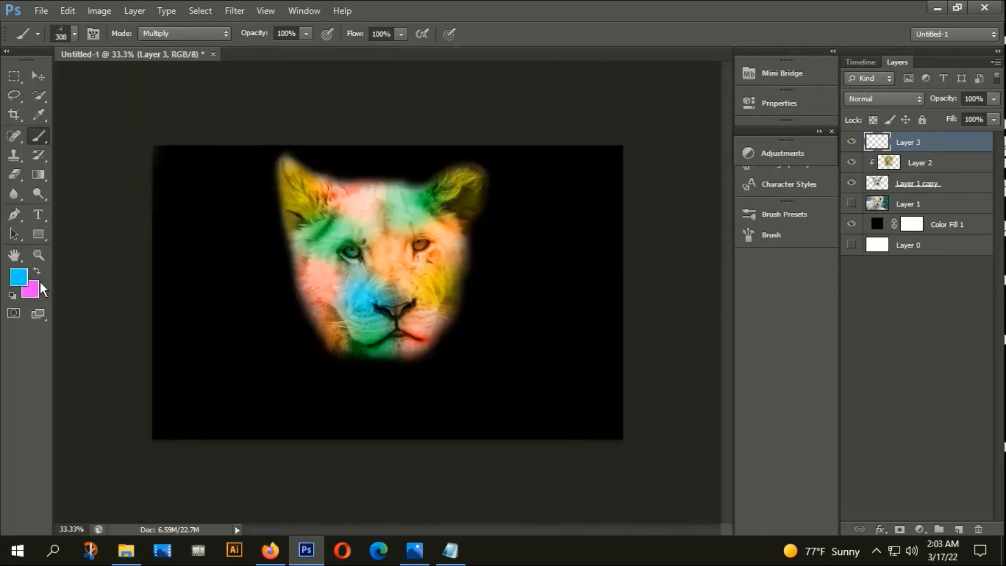
Step: Set the foreground colour to red f9002f and stamp splatters at the left ear, beside the right eye and at the lower right jaw
click(18, 281)
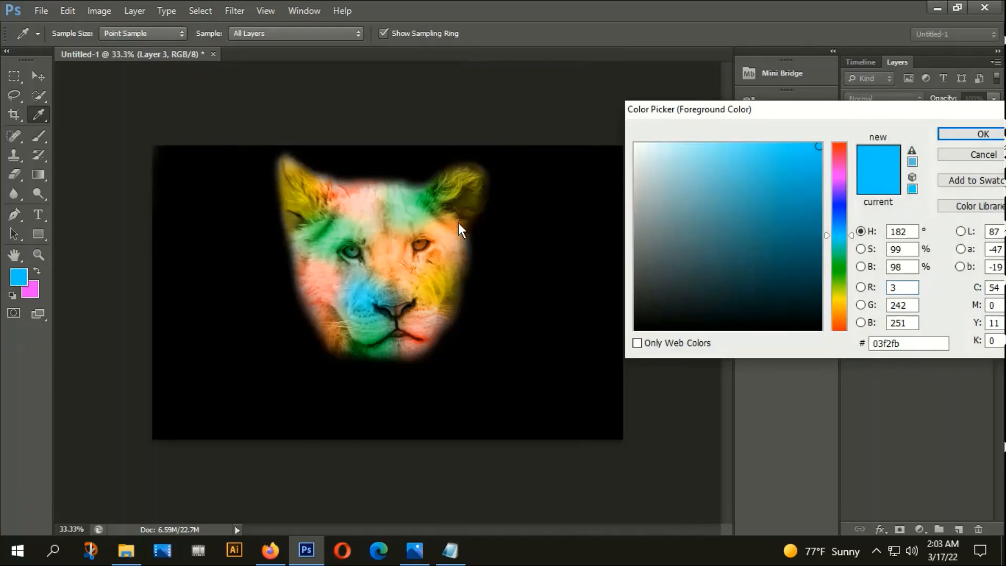
click(841, 149)
click(820, 148)
click(983, 134)
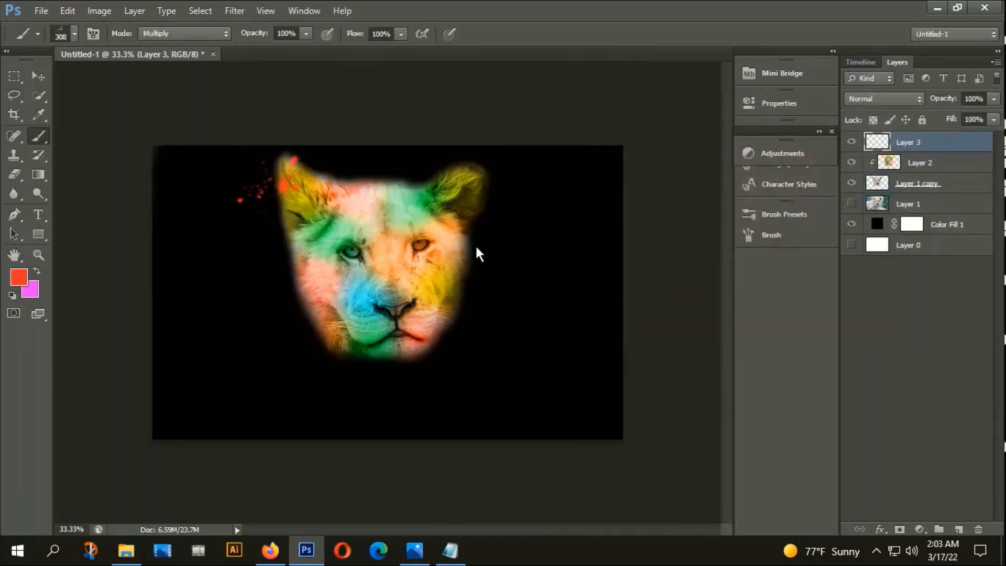
click(418, 355)
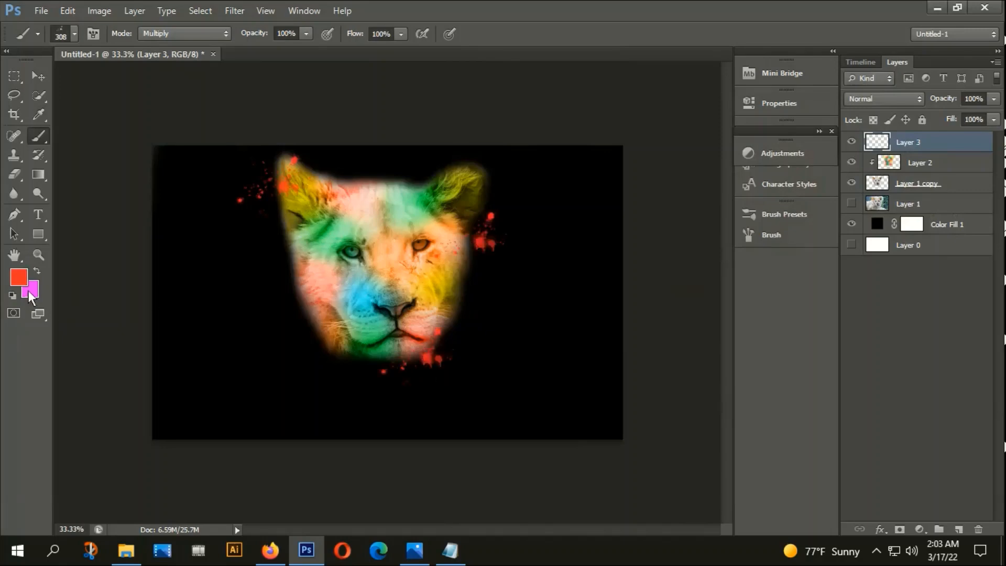
Step: Set the foreground colour to yellow-green c0fe02 and stamp splatters below the left ear, under the chin and above the right ear
click(18, 277)
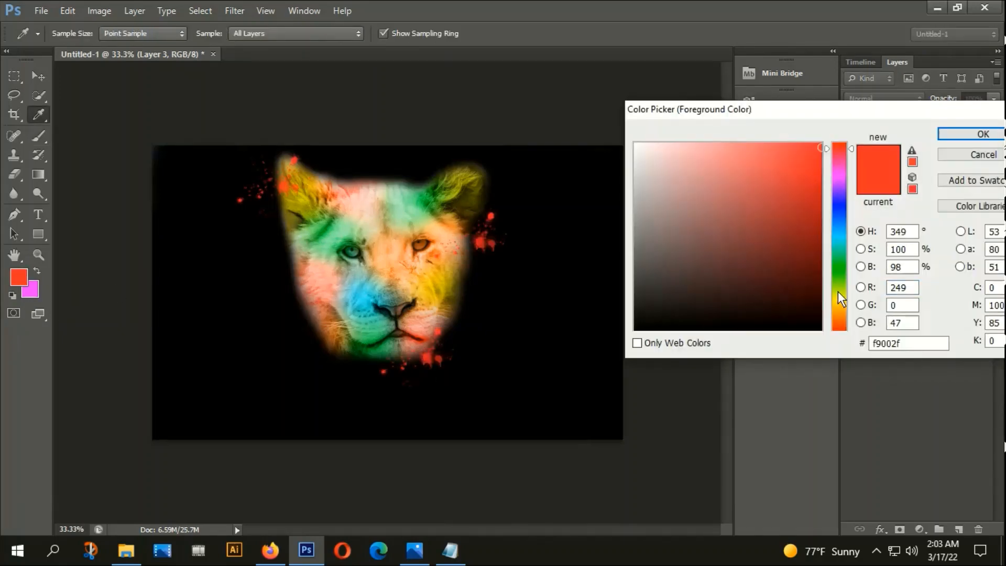
click(838, 291)
click(819, 143)
click(983, 134)
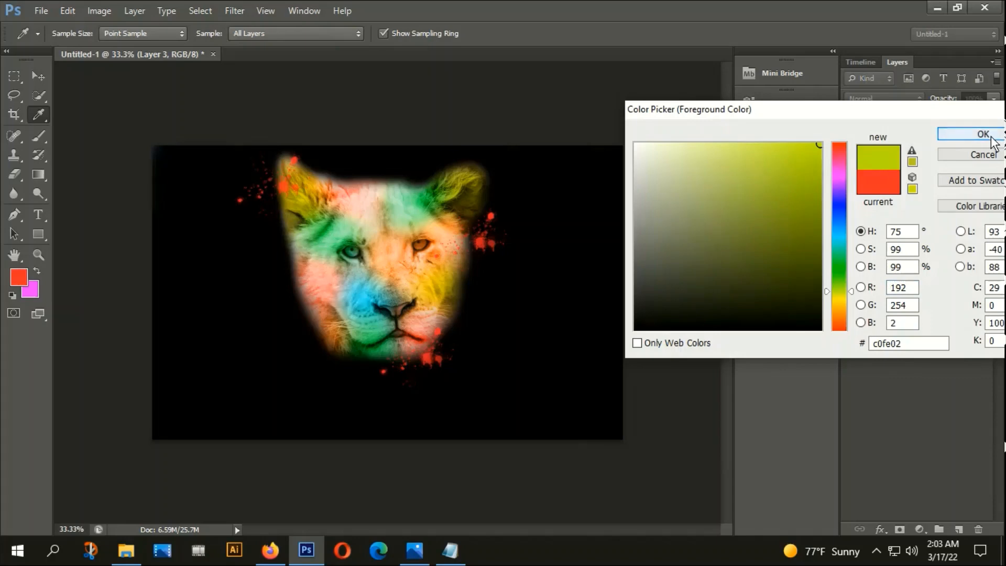
key(b)
click(278, 219)
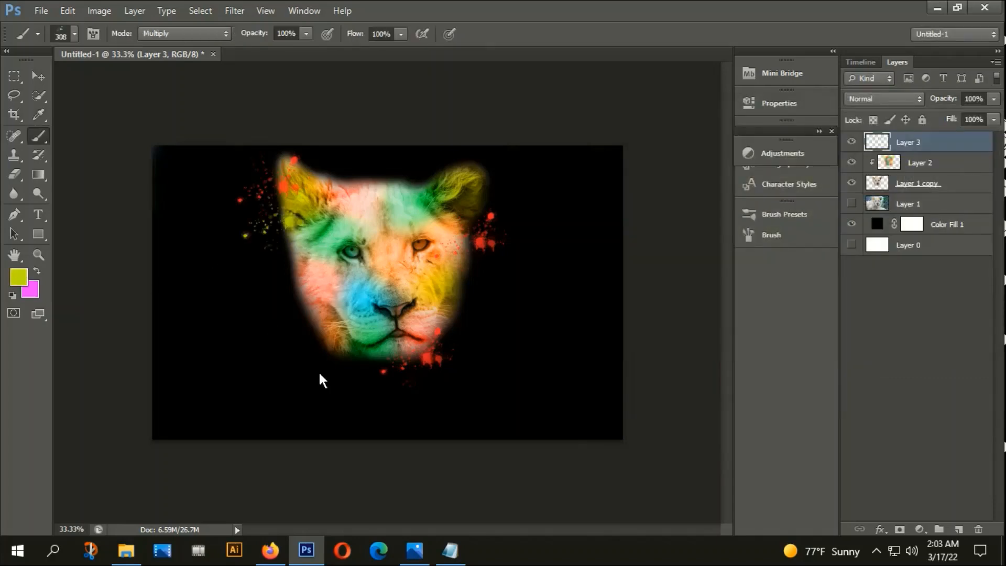
click(357, 370)
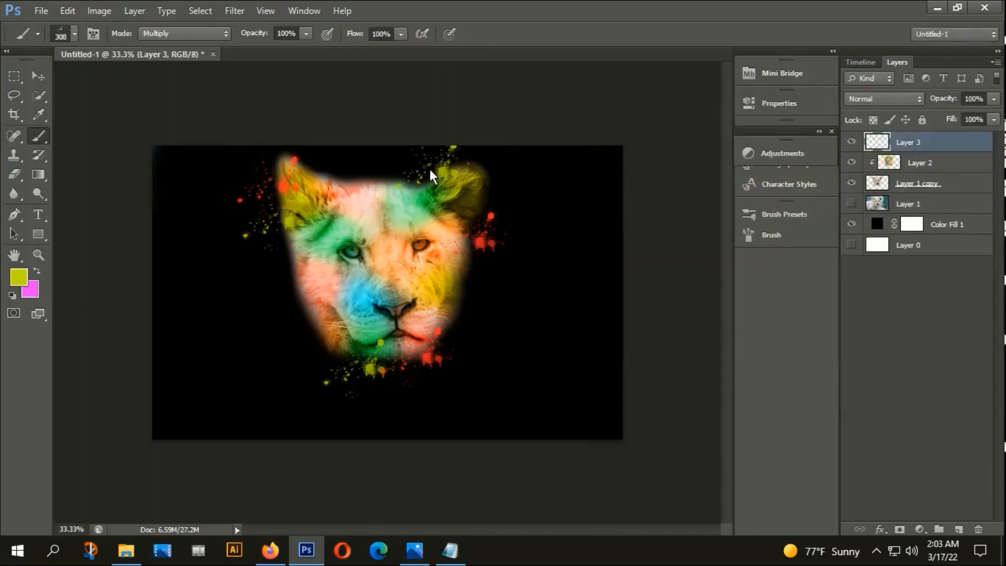
Step: Set the foreground colour to light blue 09fae0 and stamp splatters along the outer edges of the left and right cheeks
click(21, 283)
click(839, 240)
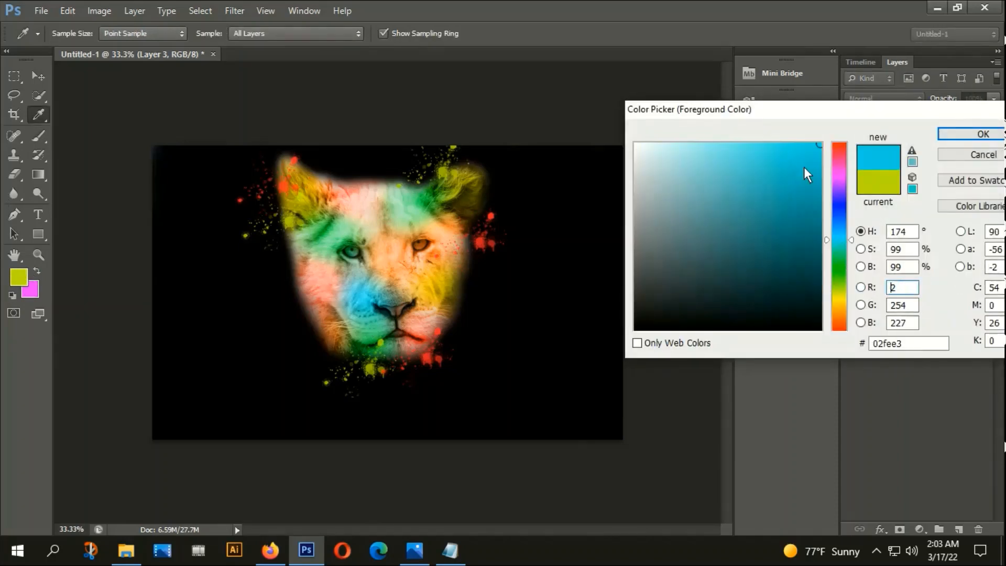
click(815, 146)
click(983, 134)
key(b)
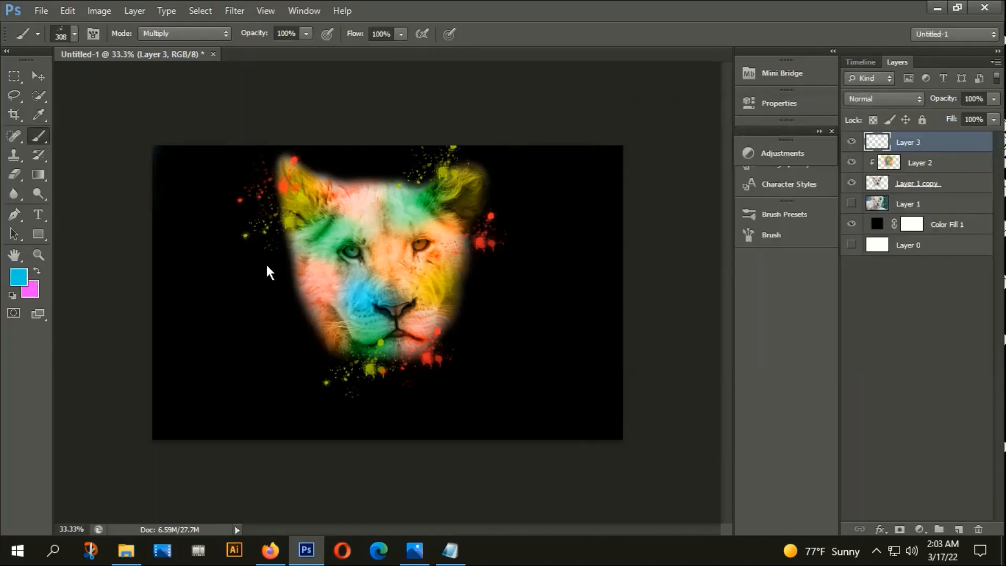
click(269, 257)
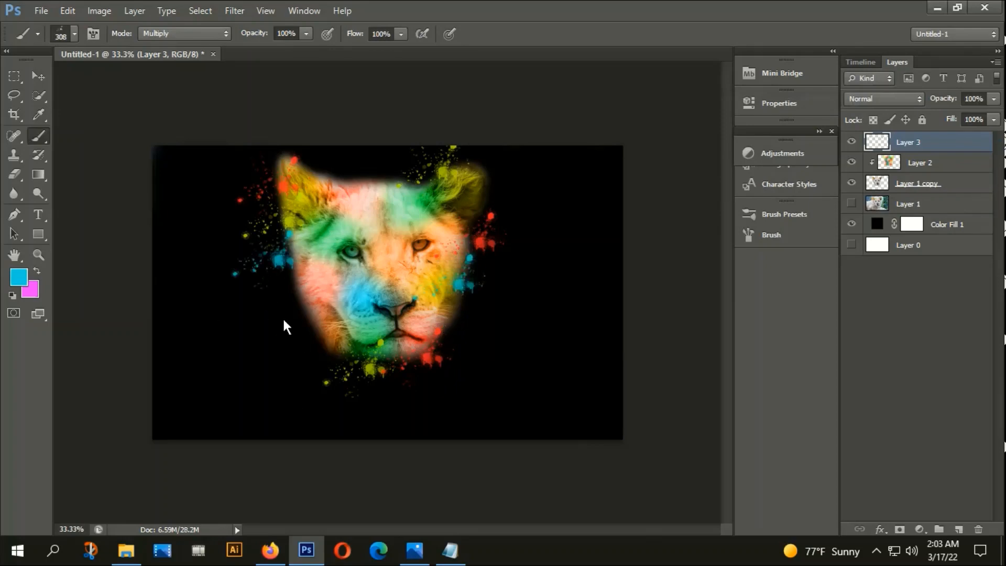
Step: Switch to a denser 2500 px splatter brush tip resized to 319 px, undoing a light blue test splatter on the left cheek
click(74, 34)
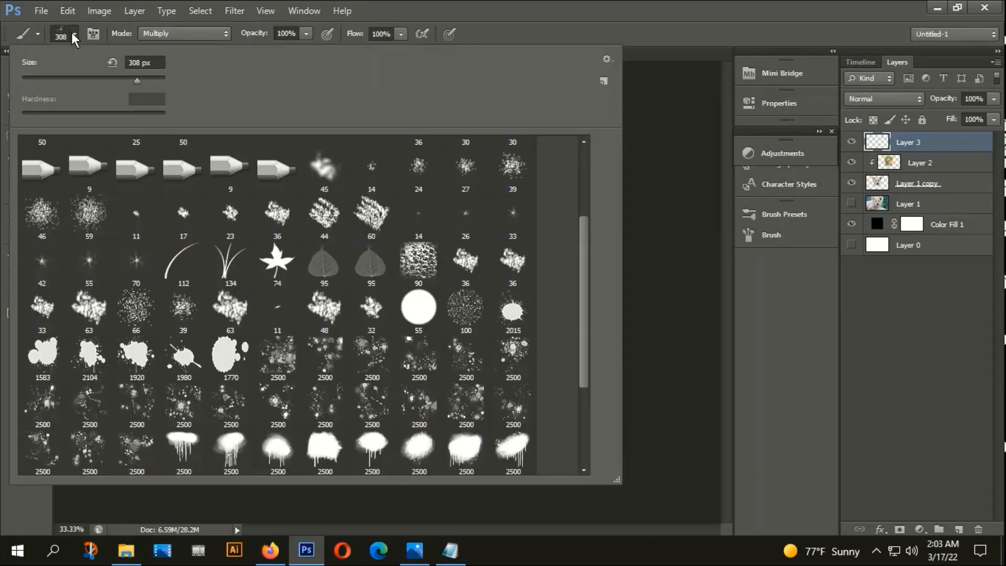
click(515, 355)
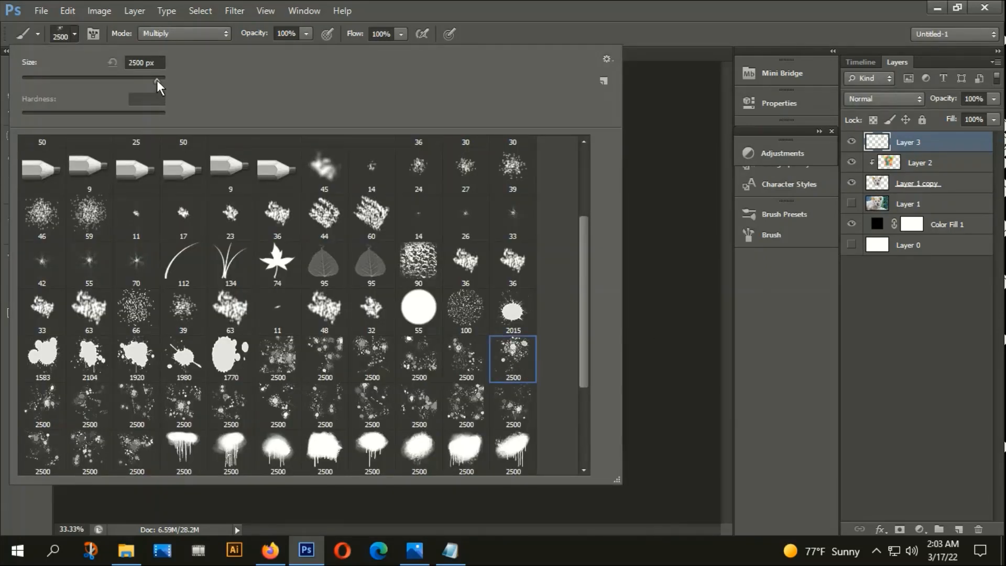
drag(156, 80, 137, 78)
click(687, 268)
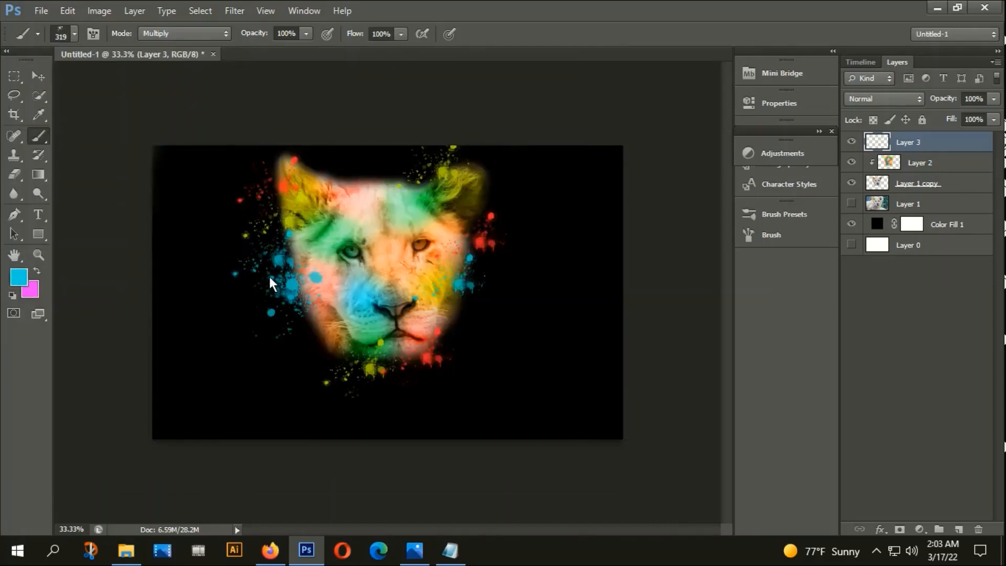
key(ctrl+z)
Step: Set the foreground colour to blue 040af6 and stamp splatters on the left cheek edge and the right ear
click(18, 277)
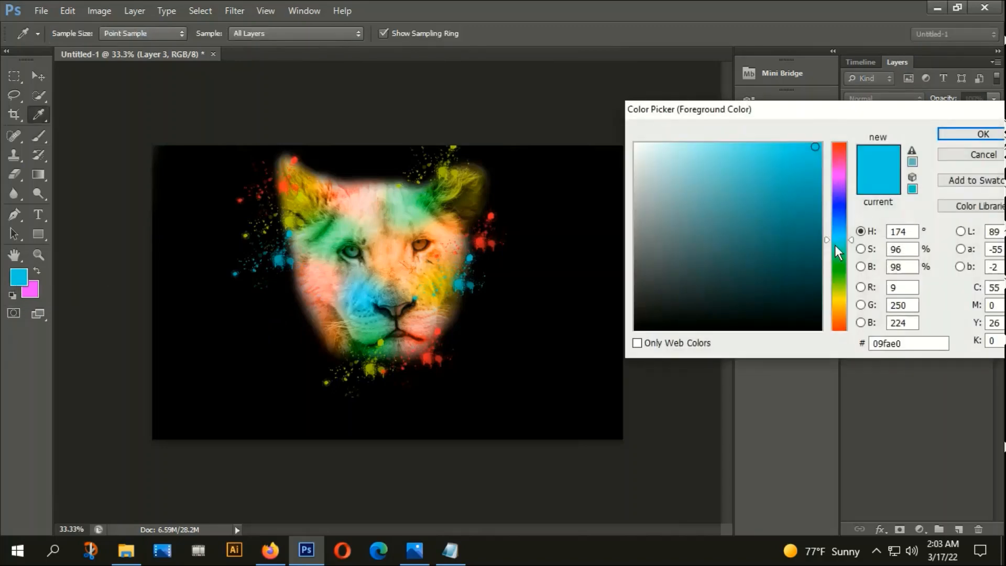
click(840, 206)
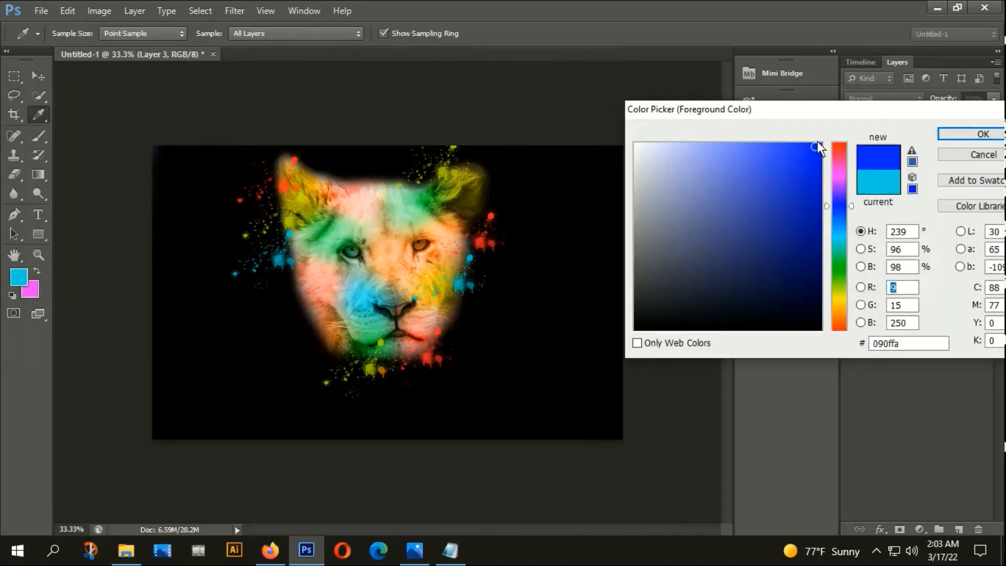
click(981, 134)
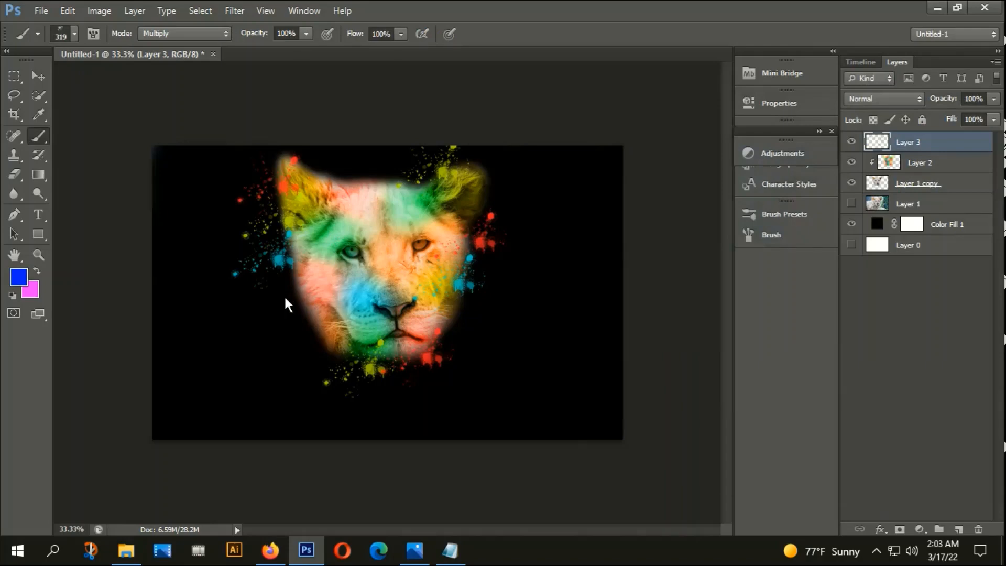
click(483, 215)
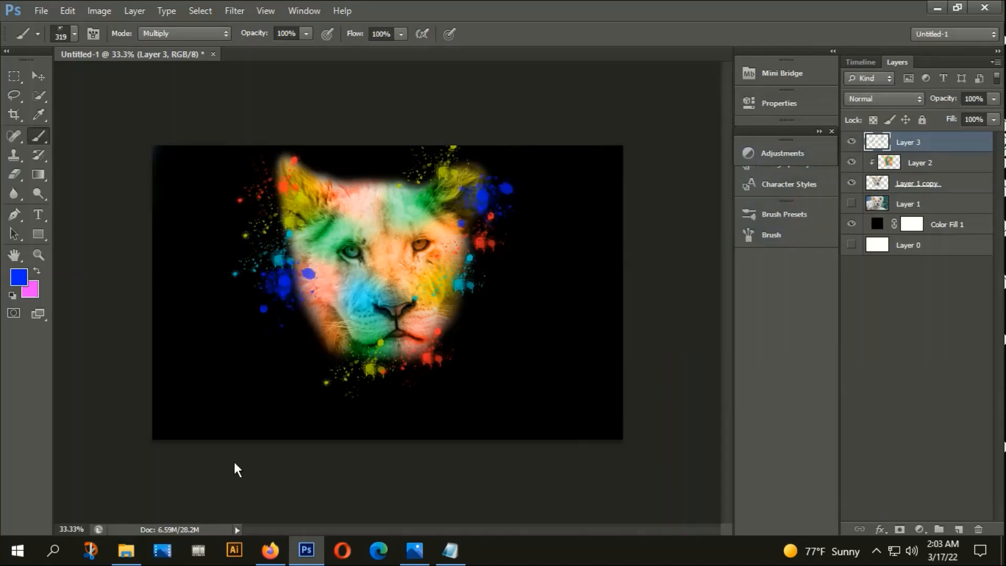
Step: Set the foreground colour to pink f109fa and stamp splatters on the lower left cheek, forehead top, right jaw, right cheek edge and left ear tip
click(21, 283)
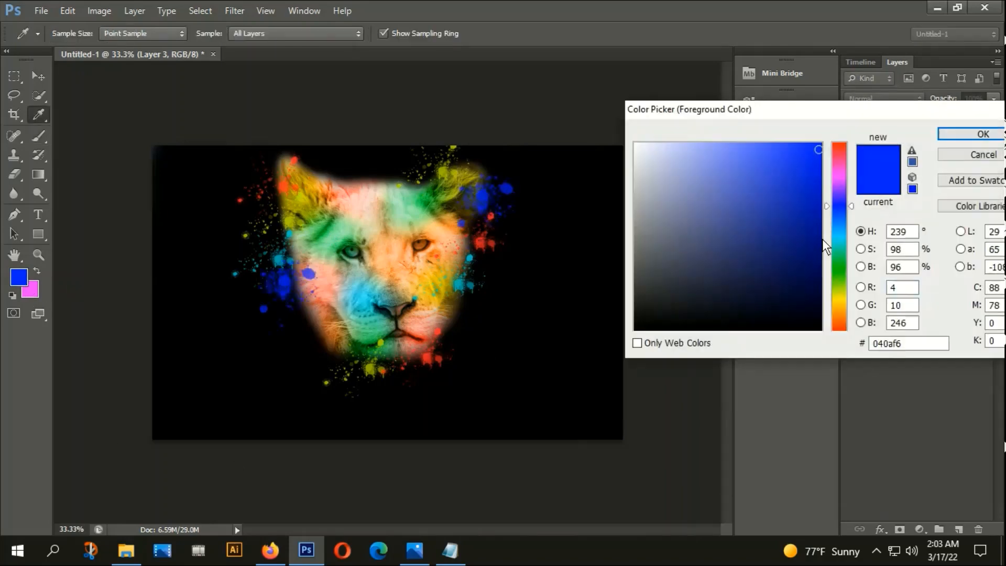
click(839, 175)
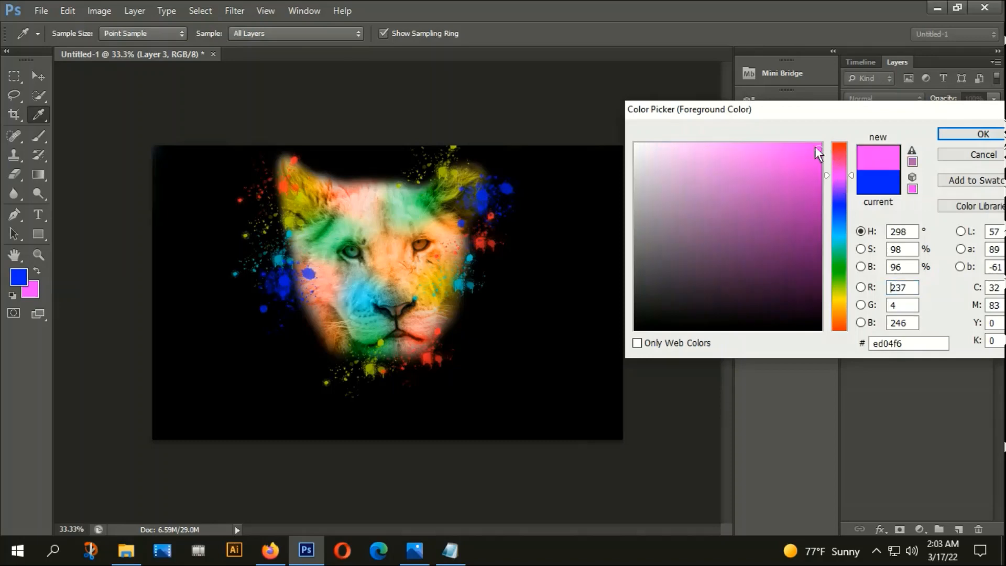
click(944, 138)
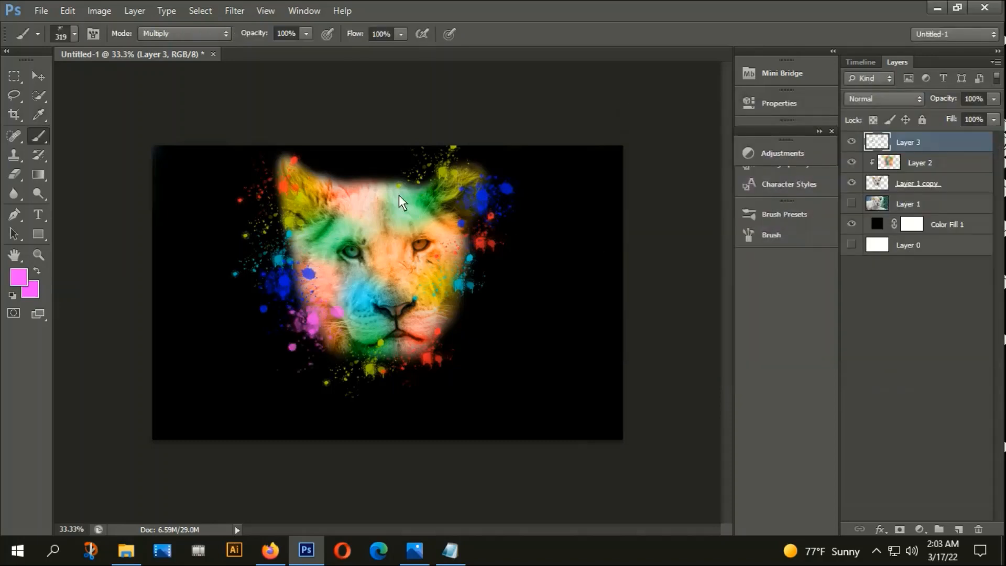
click(385, 195)
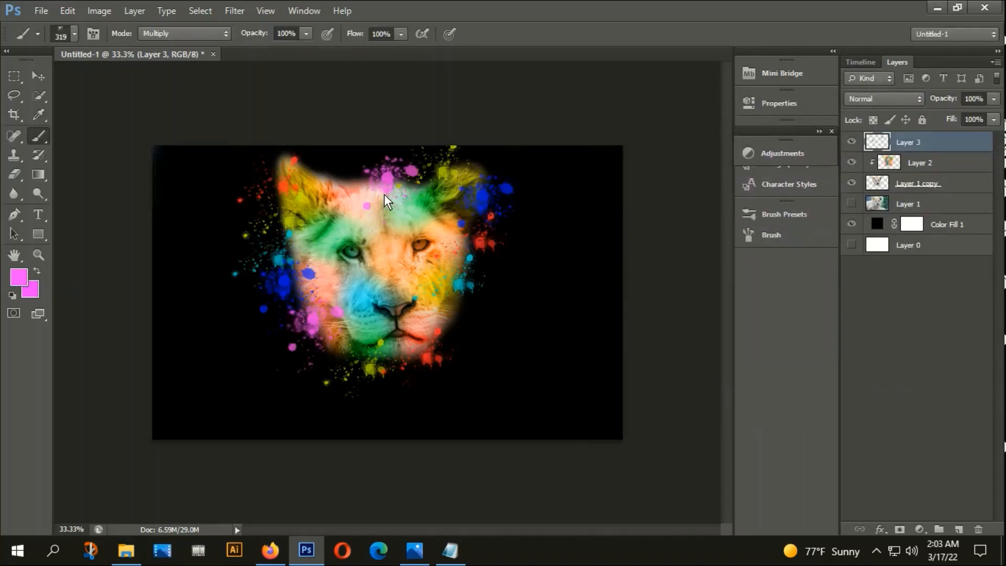
click(451, 338)
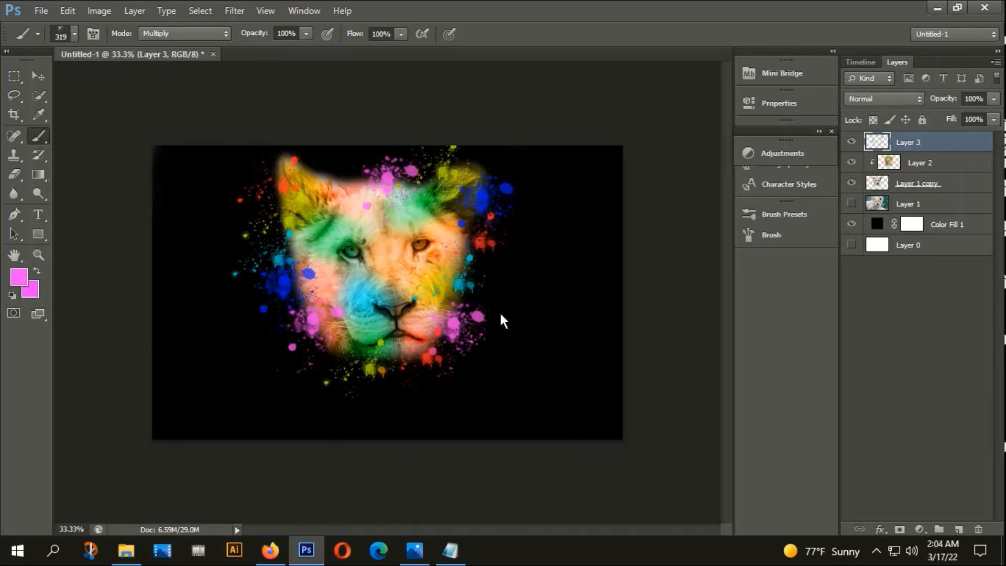
click(493, 267)
click(278, 167)
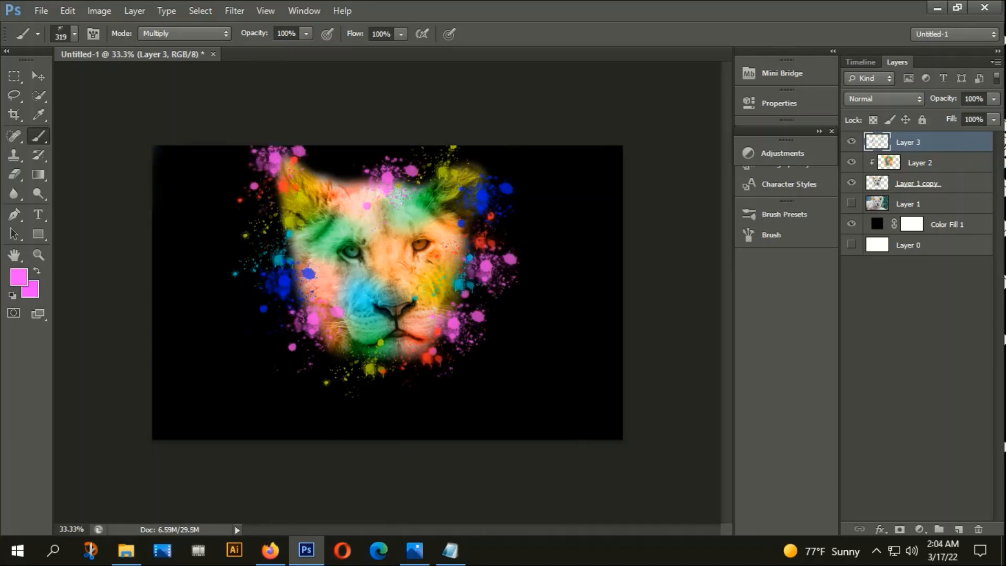
Step: Set the foreground colour to blue 1207fa and stamp a splatter on the lower left jaw, undoing an extra one beside the left ear
click(18, 276)
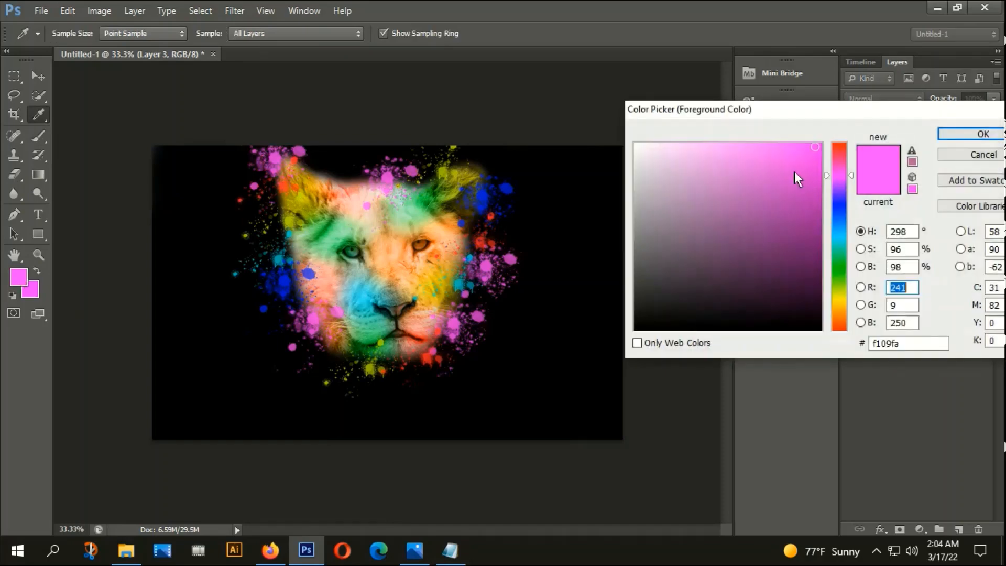
click(840, 241)
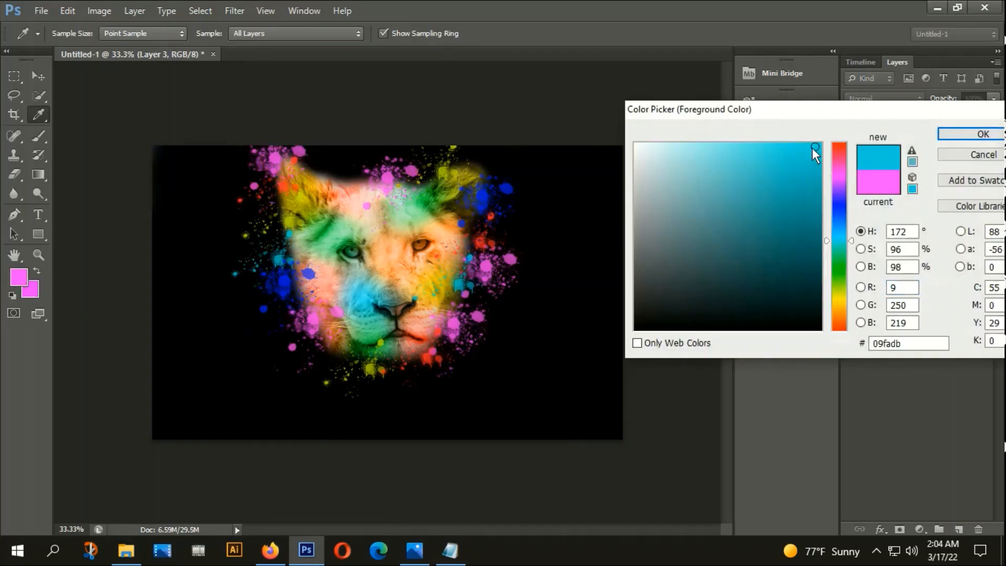
click(841, 203)
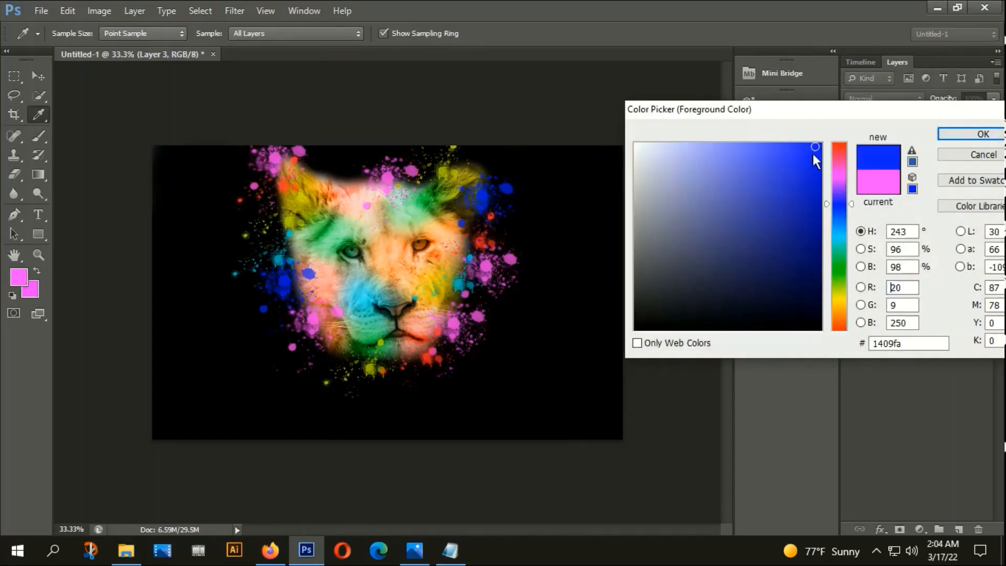
click(816, 146)
click(948, 134)
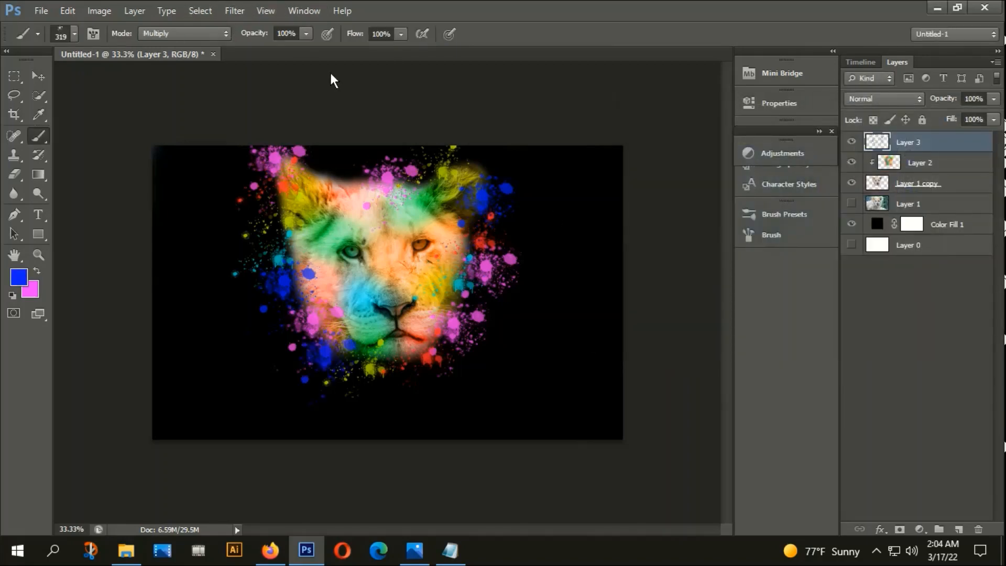
click(324, 180)
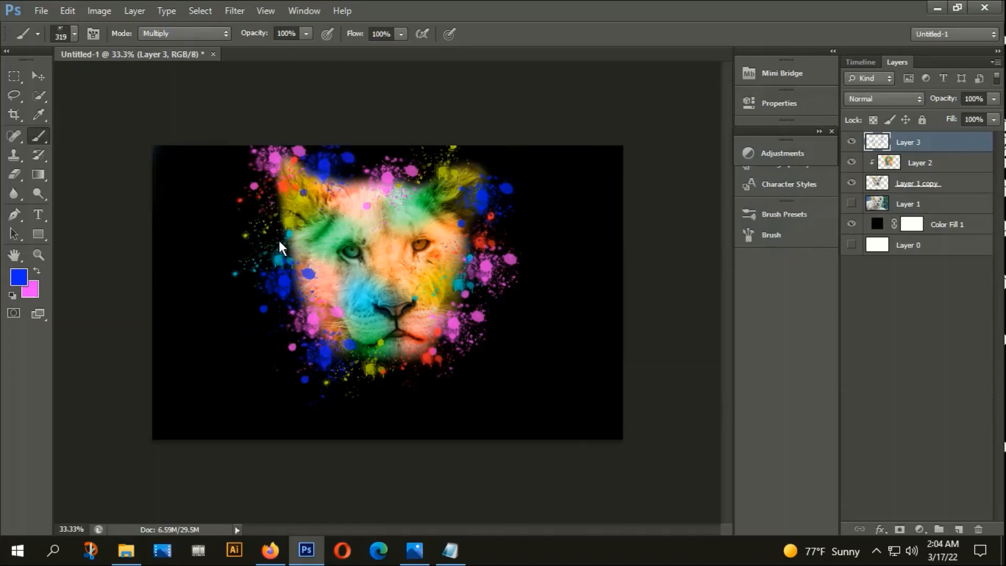
key(ctrl+z)
Step: Set the foreground colour to yellow f1fa07 and stamp splatters beside the left ear, right cheek edge, right ear tip and below the chin
click(18, 278)
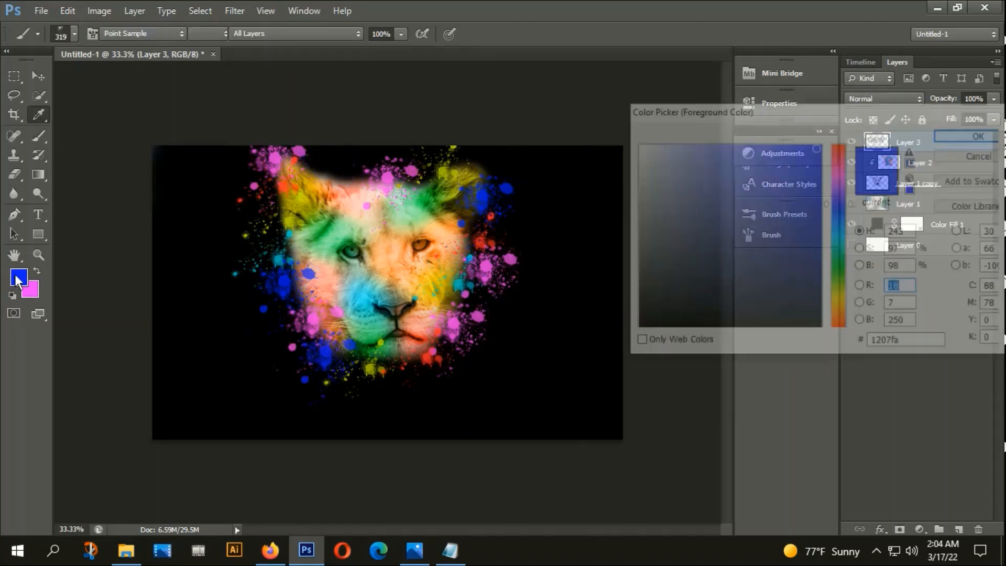
click(838, 298)
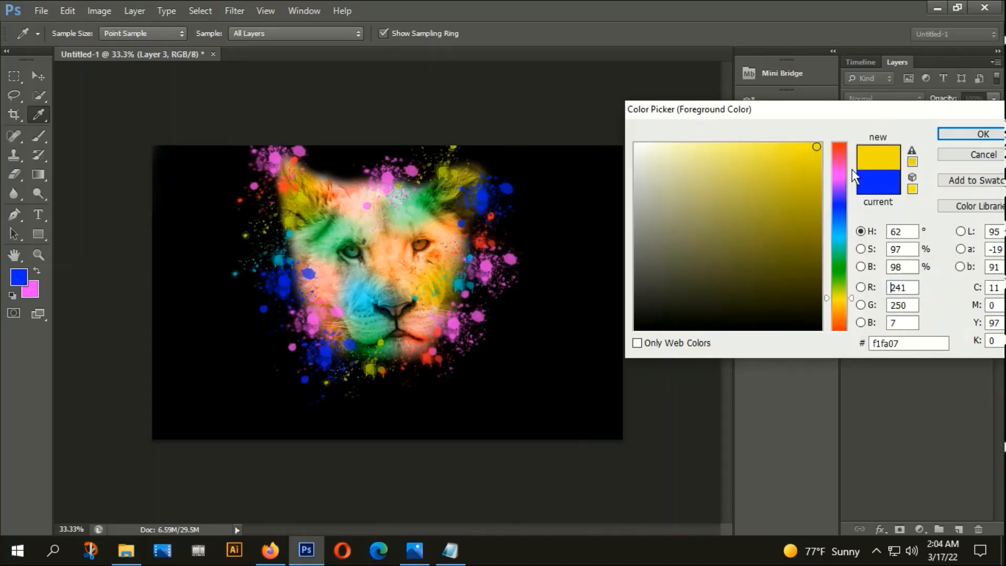
key(Return)
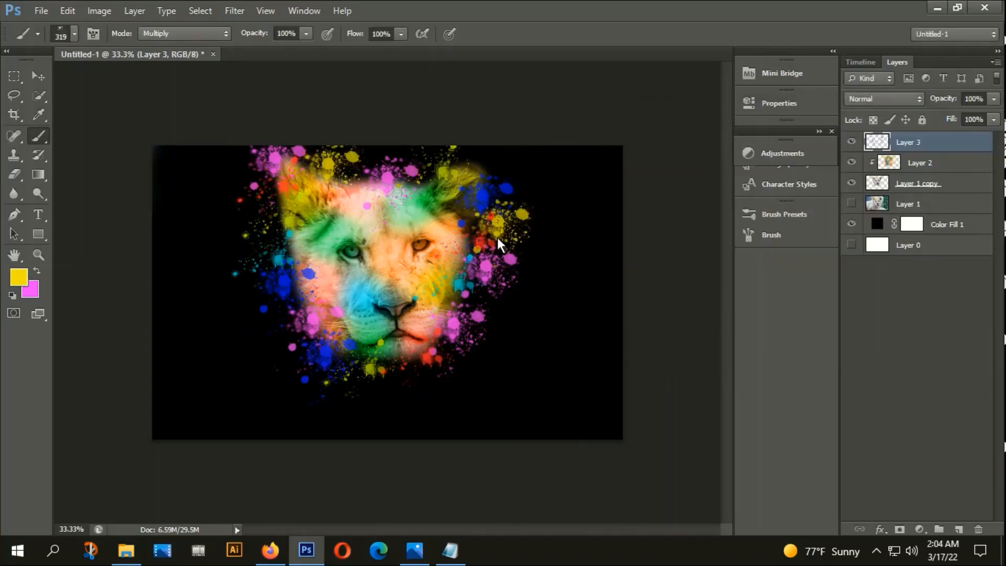
click(485, 180)
click(396, 389)
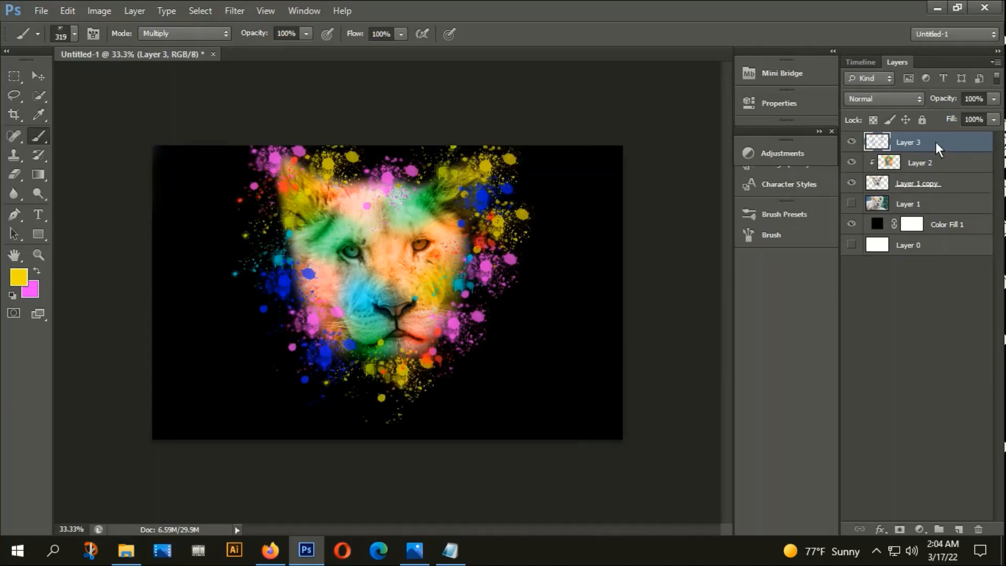
Step: Set a soft round eraser to 236 px and fade the outer splatters around the head on Layer 3
click(14, 176)
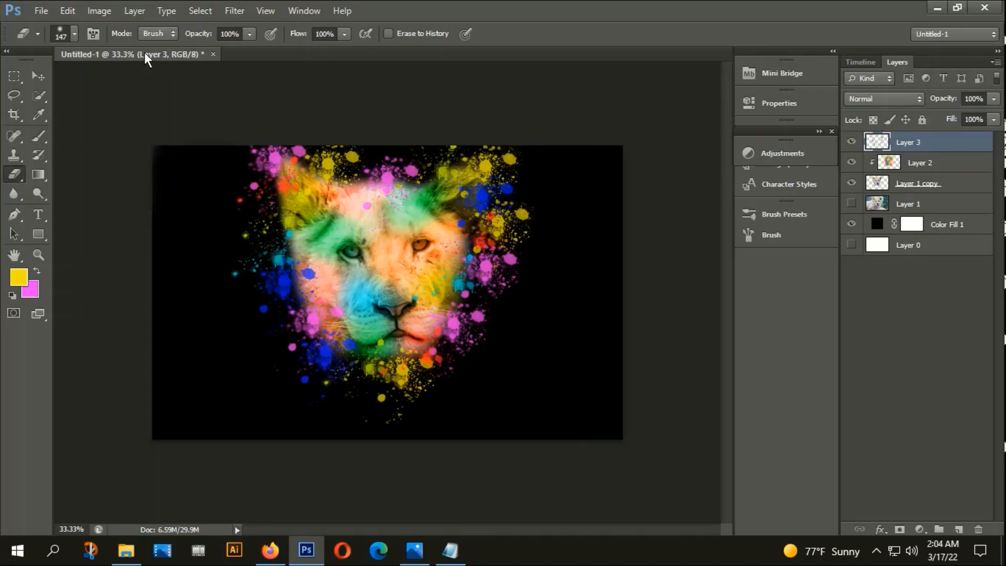
click(75, 33)
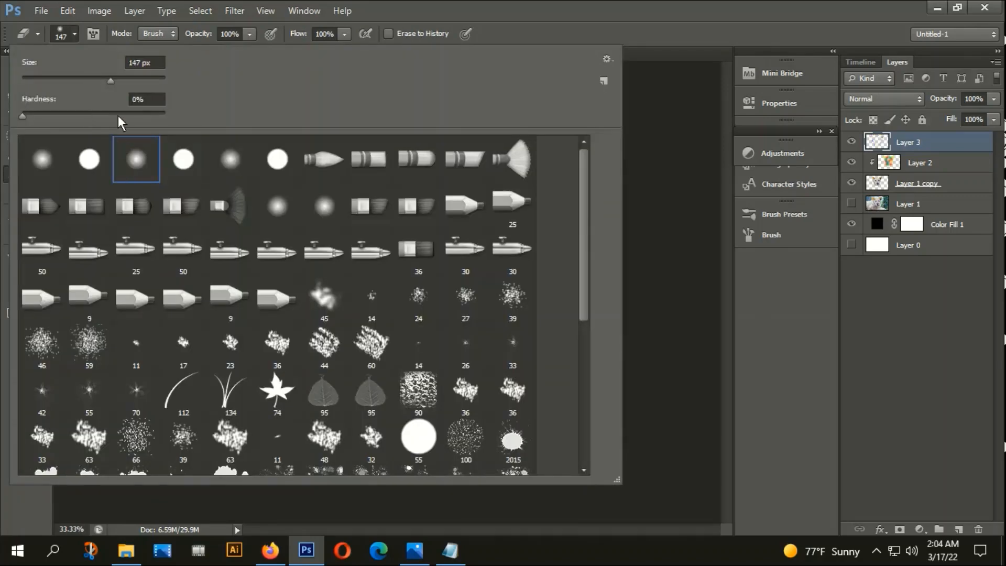
click(681, 221)
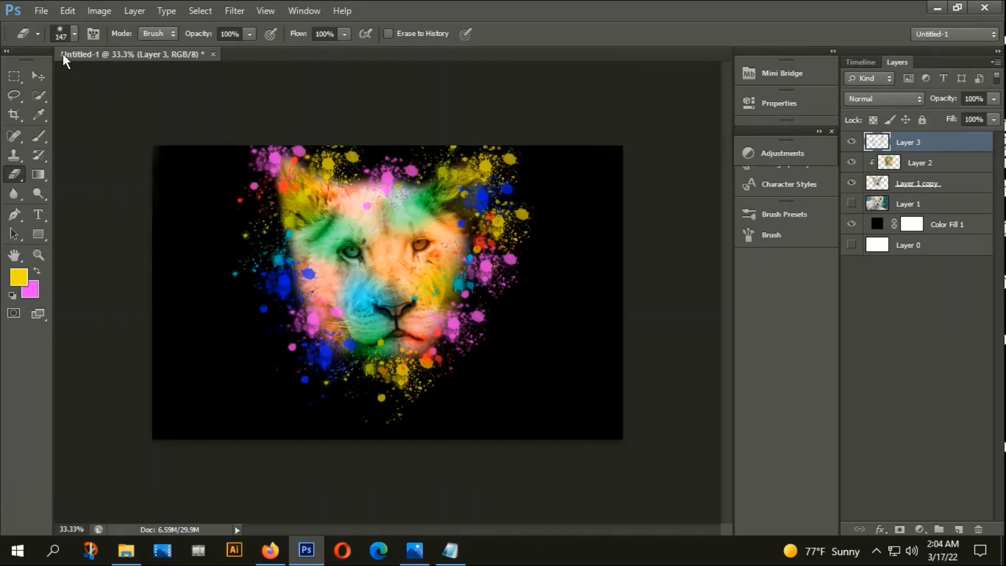
click(75, 34)
drag(120, 80, 132, 80)
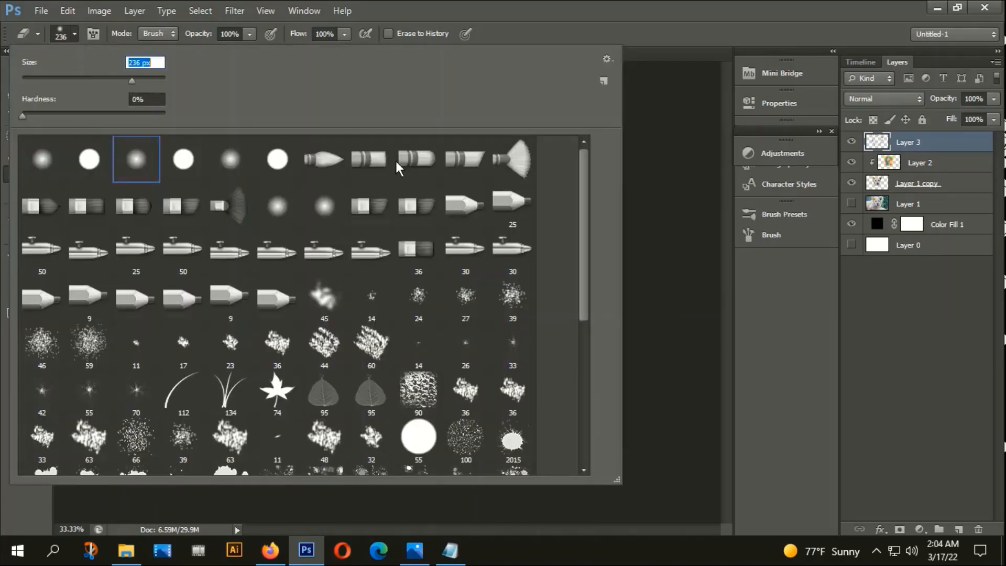
click(702, 256)
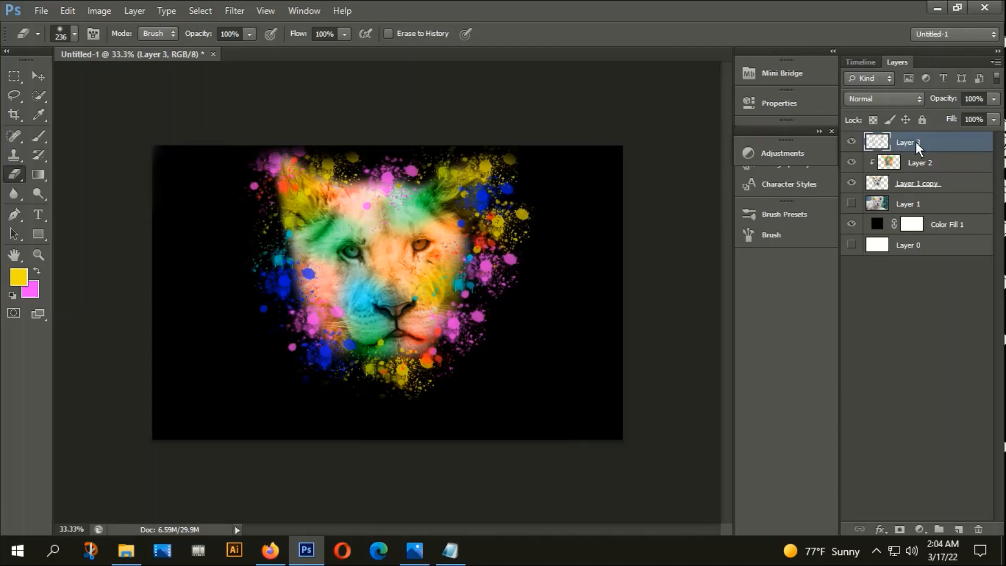
Step: Add a new layer above Layer 3 and choose the 70 px star brush tip, enlarged to 349 px
click(960, 531)
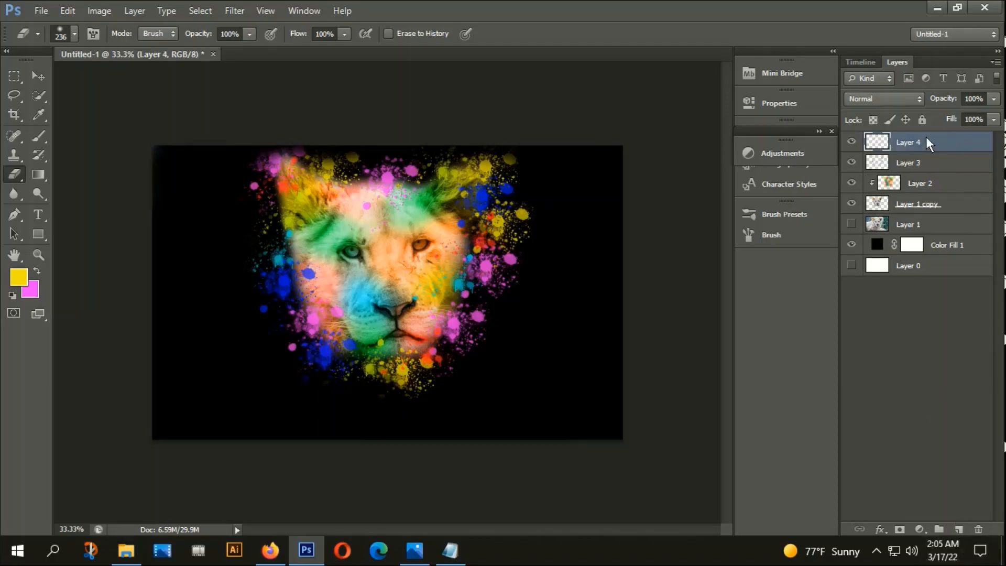
click(37, 139)
click(71, 32)
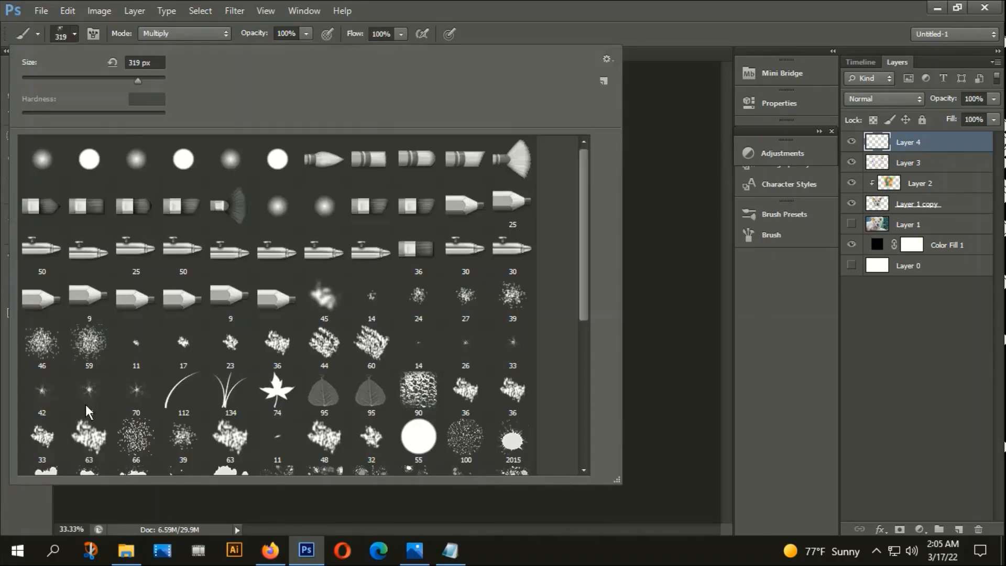
click(137, 394)
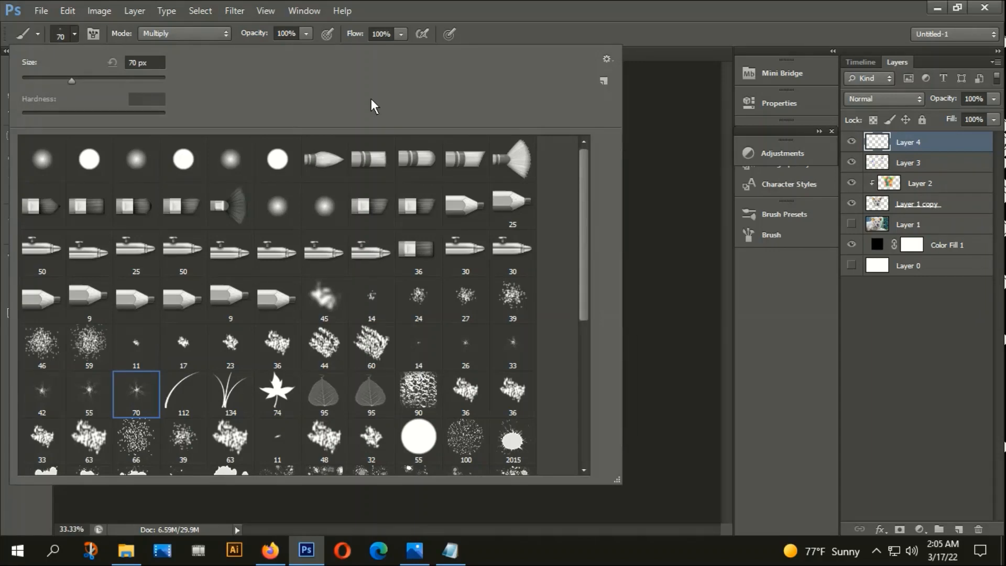
drag(72, 82, 101, 80)
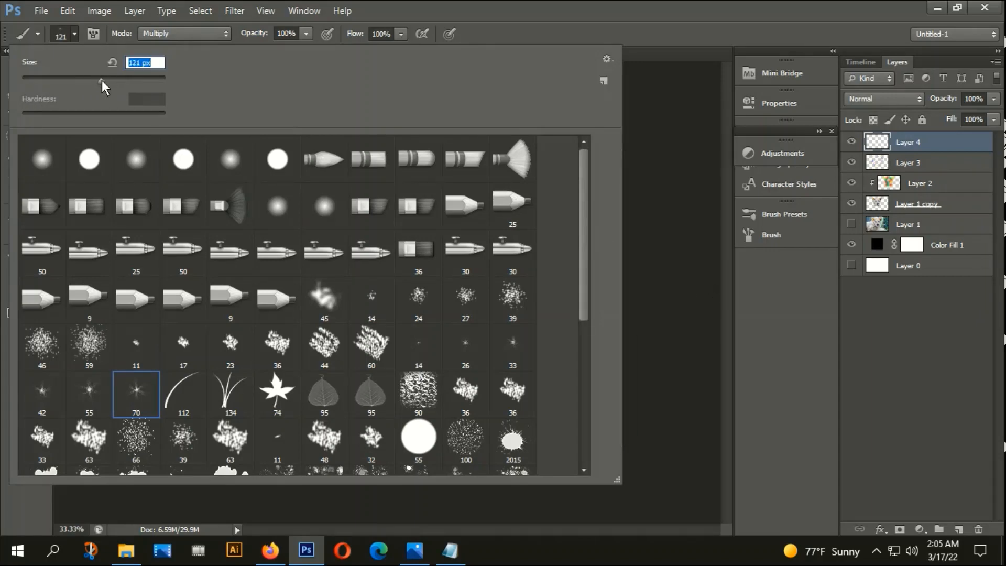
drag(102, 80, 114, 80)
drag(113, 81, 139, 81)
click(778, 248)
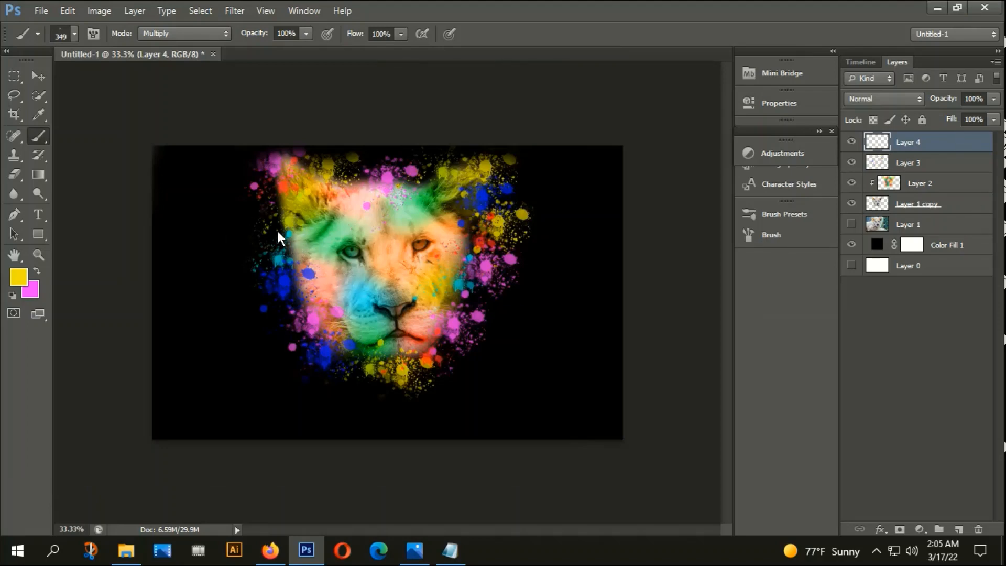
Step: Set the foreground colour to red fa090f and stamp stars beside the right ear and on the lower right jaw
click(19, 277)
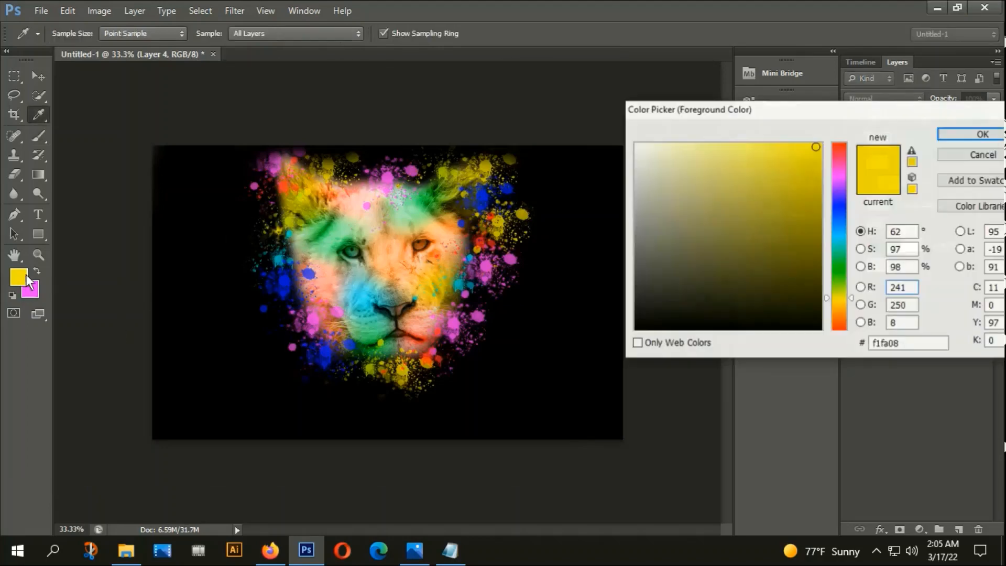
click(840, 143)
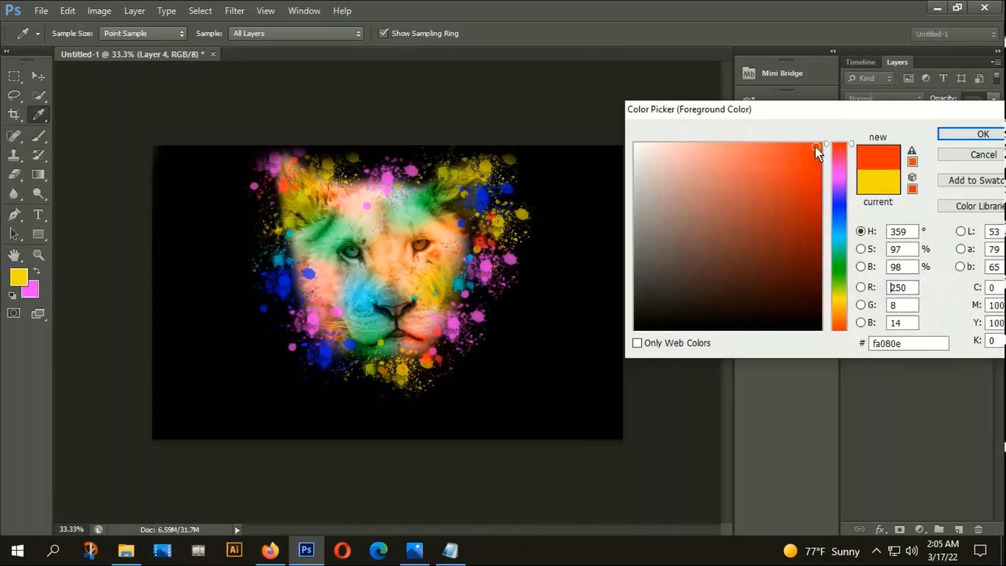
click(938, 135)
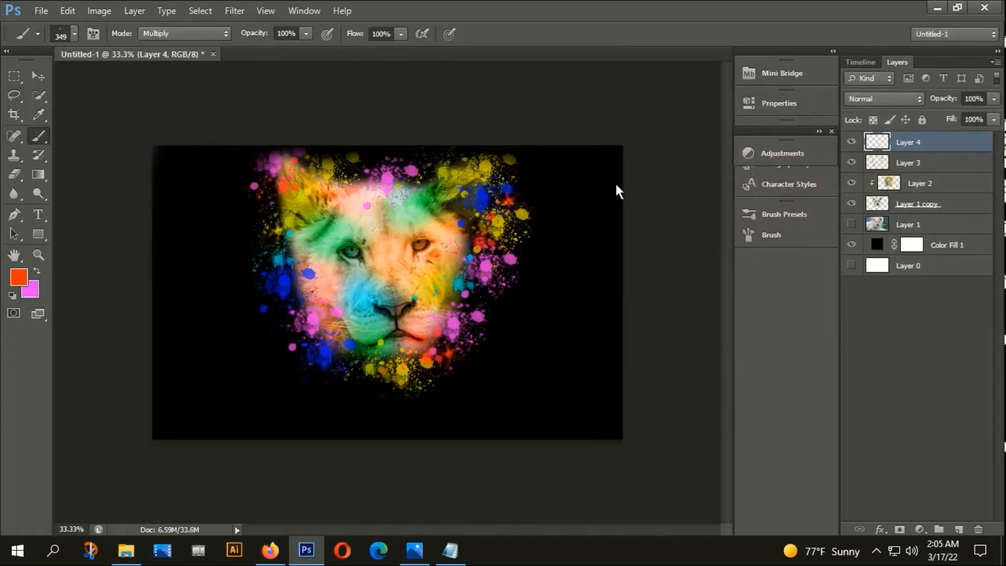
Step: Set the foreground colour to cyan 02fdd7 for stamping stars among the splatters
click(18, 277)
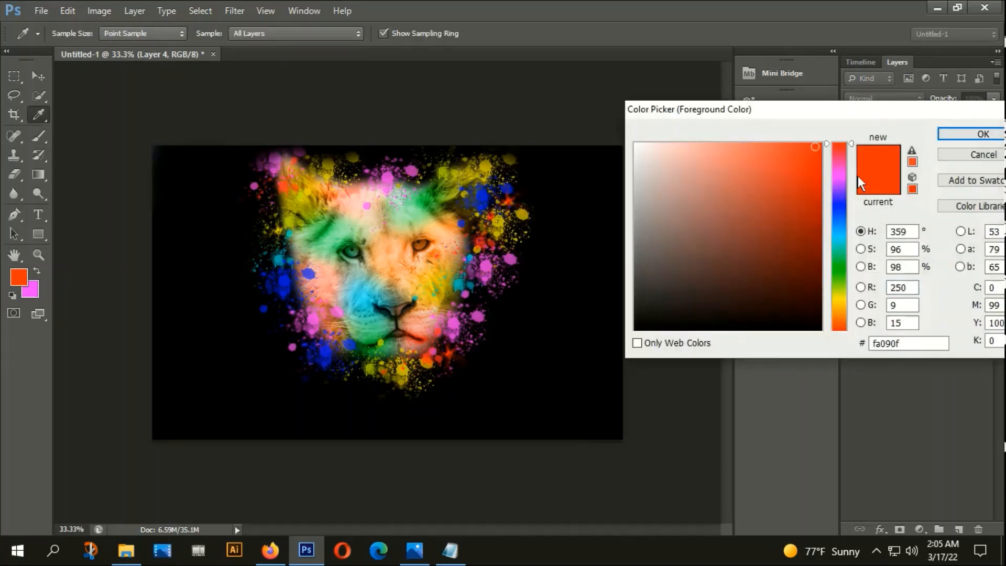
click(839, 241)
click(821, 145)
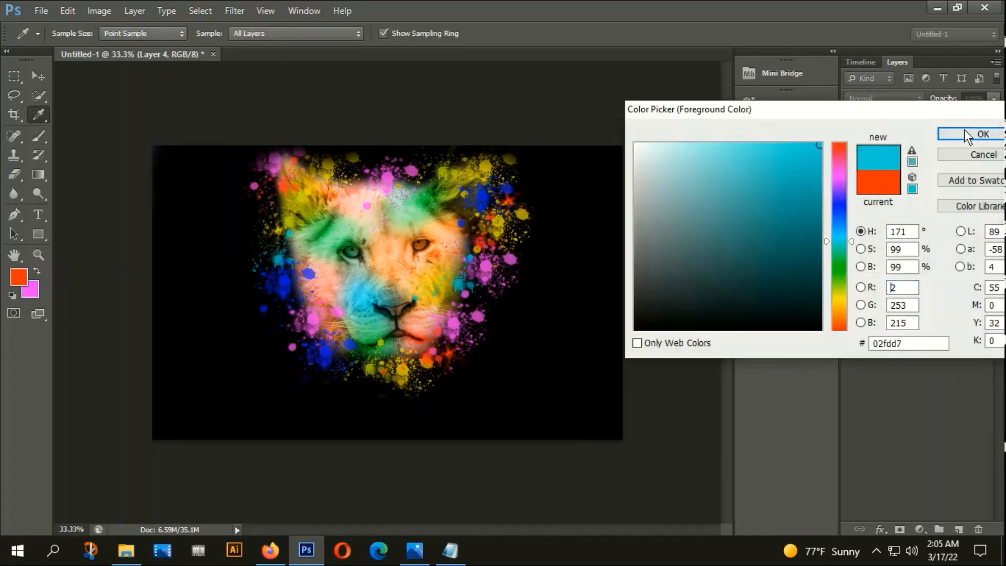
click(964, 130)
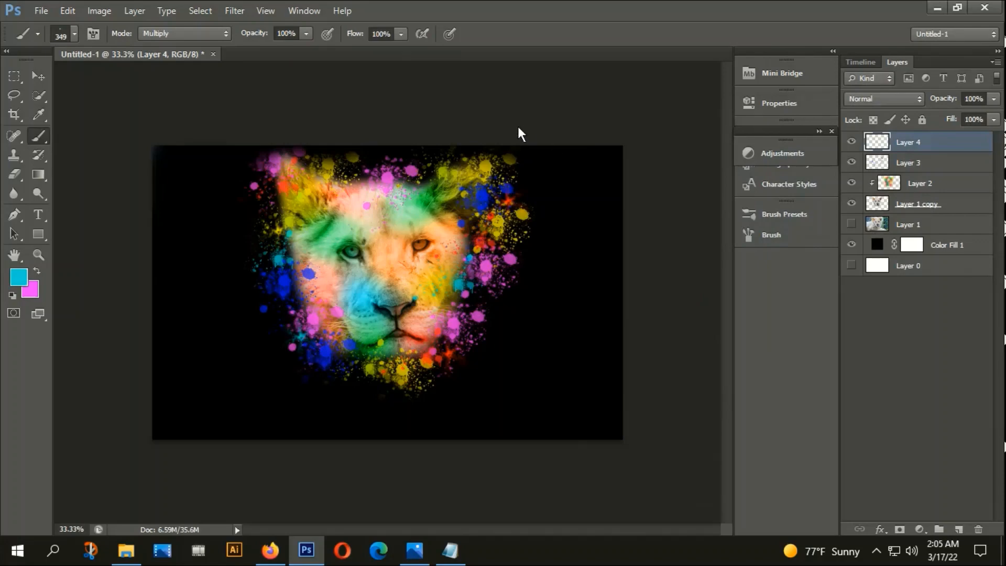
Step: Set the foreground colour to yellow fdf403 and stamp stars on the forehead top, right cheek edge and left cheek edge
click(19, 277)
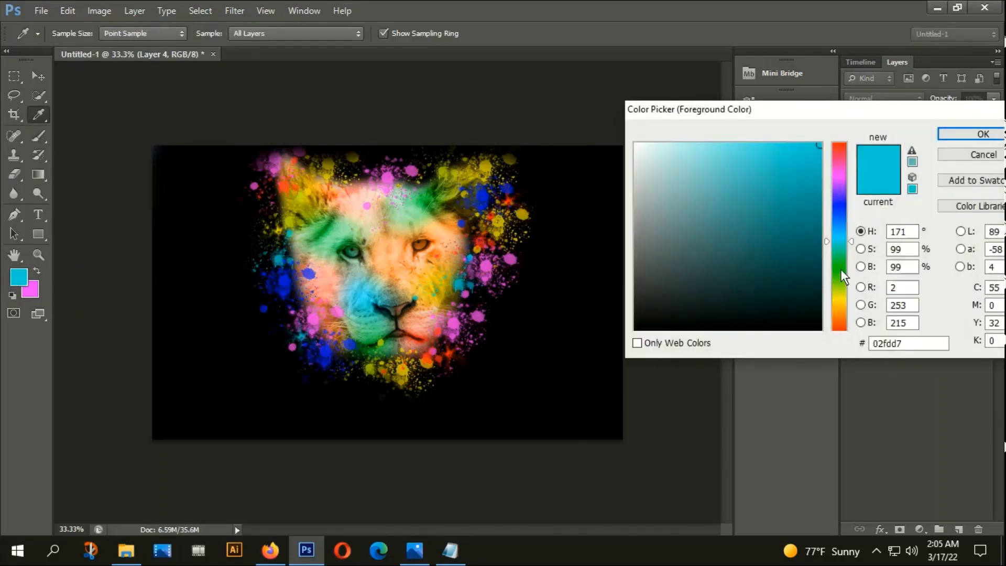
click(837, 301)
click(820, 144)
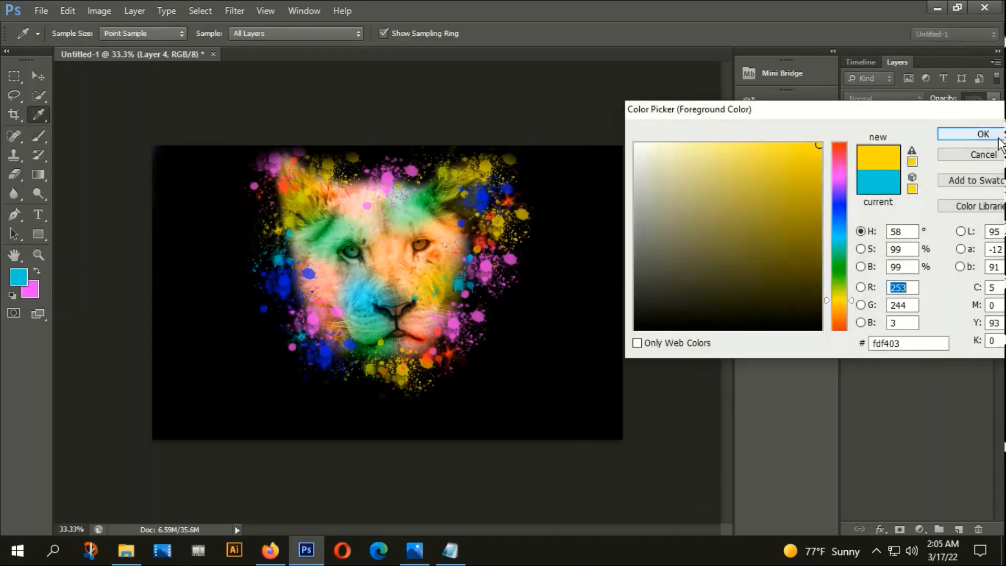
key(Return)
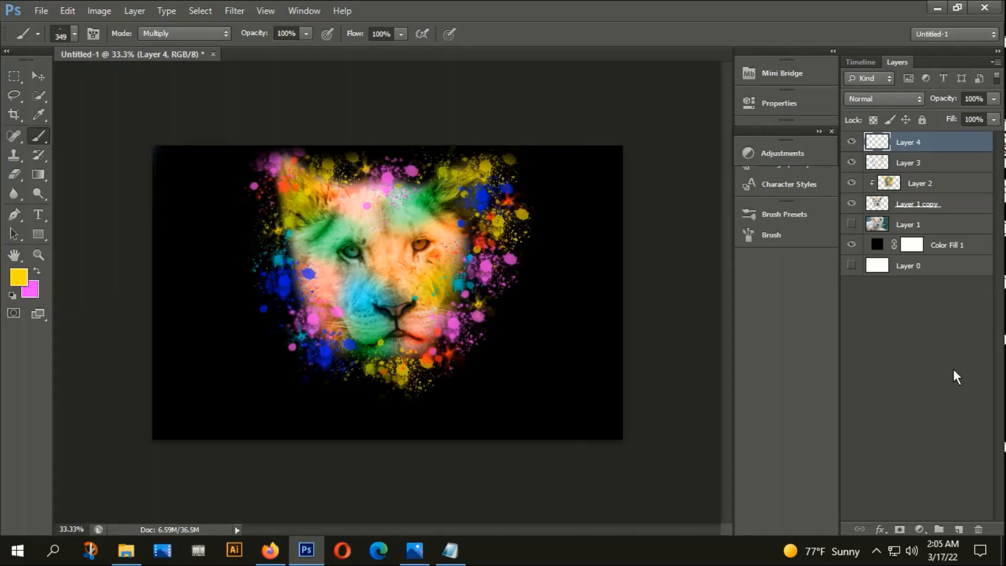
Step: Set the foreground colour to pink and deselect all layers, leaving the brush tip as it is
click(19, 277)
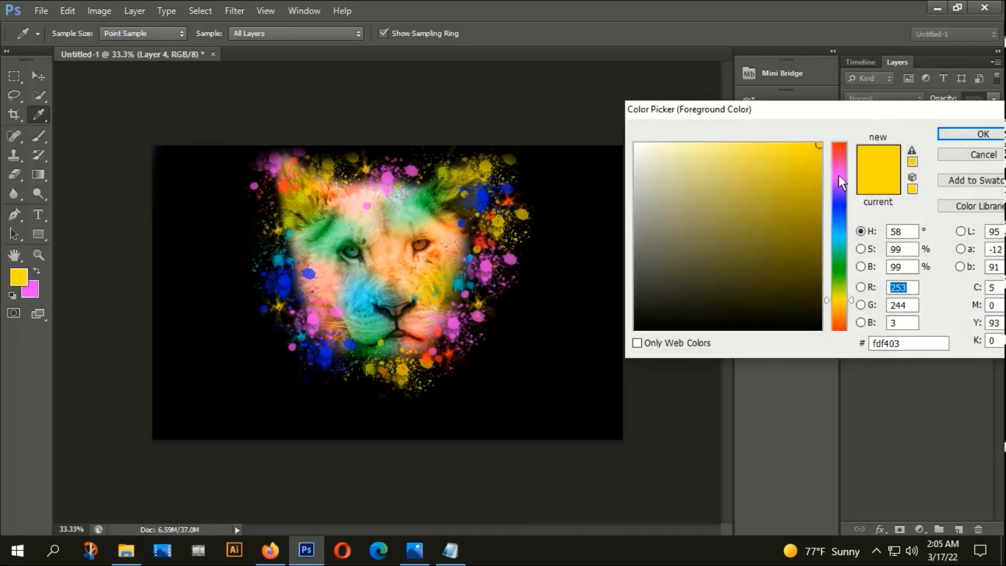
click(838, 175)
click(820, 147)
click(970, 138)
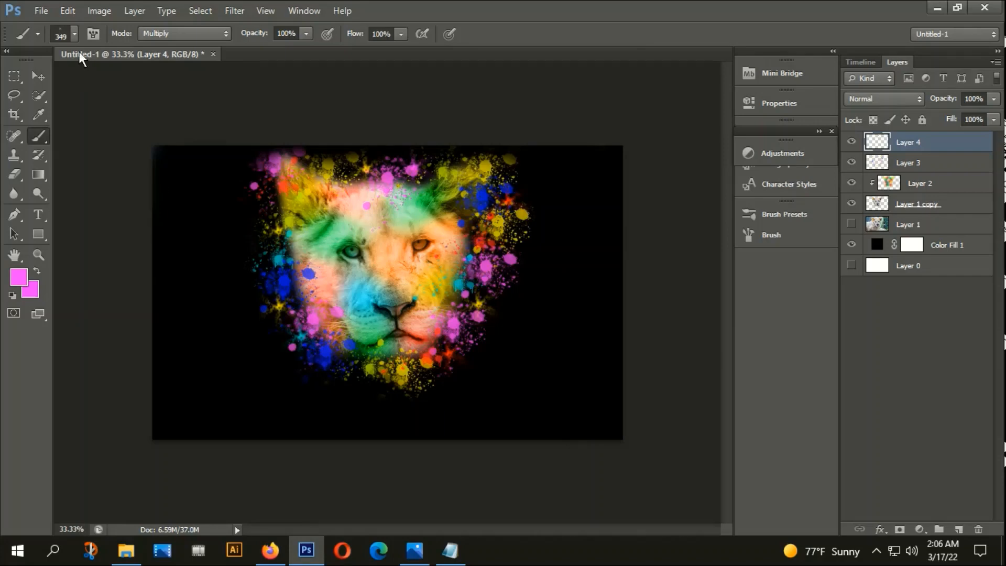
click(75, 30)
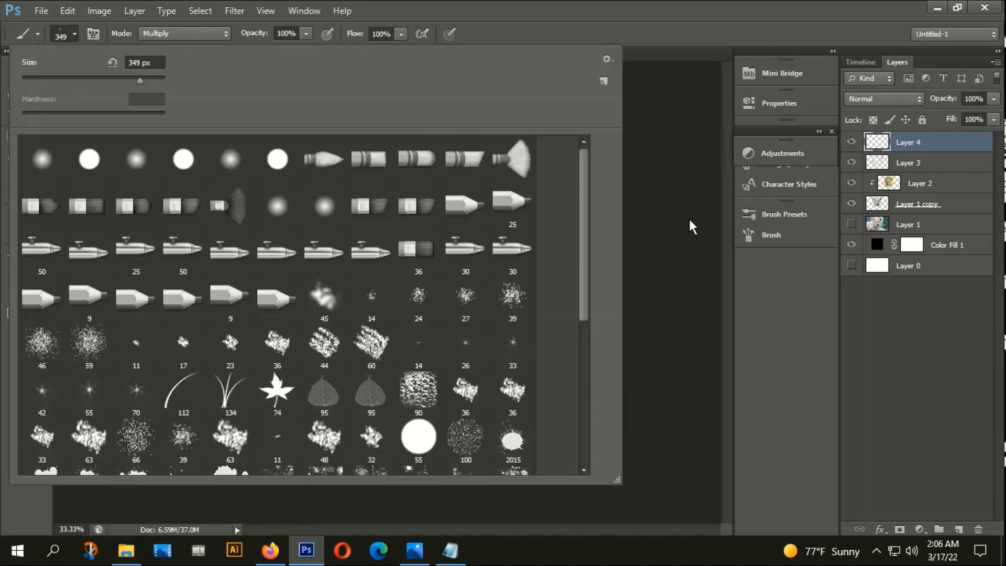
click(954, 392)
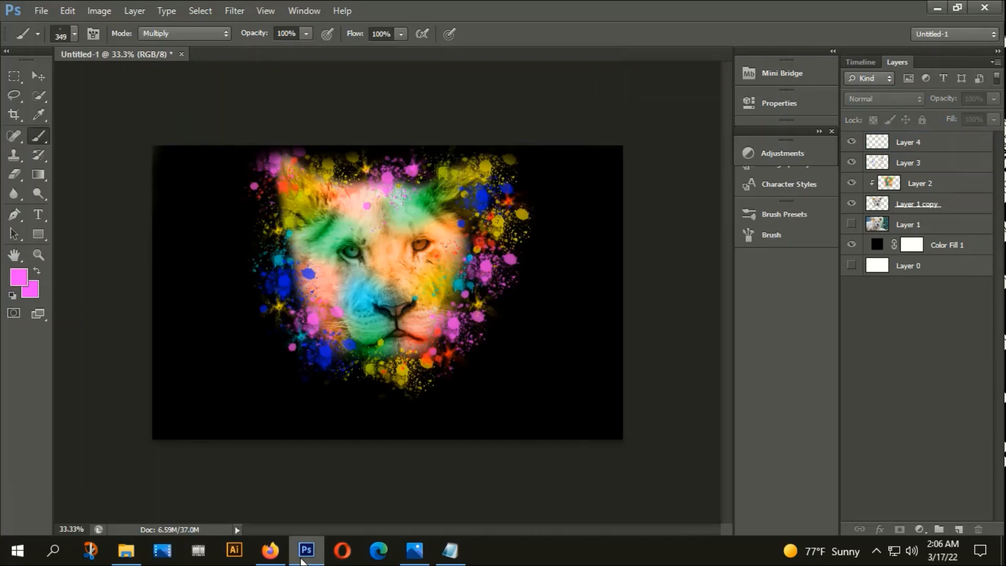
click(271, 554)
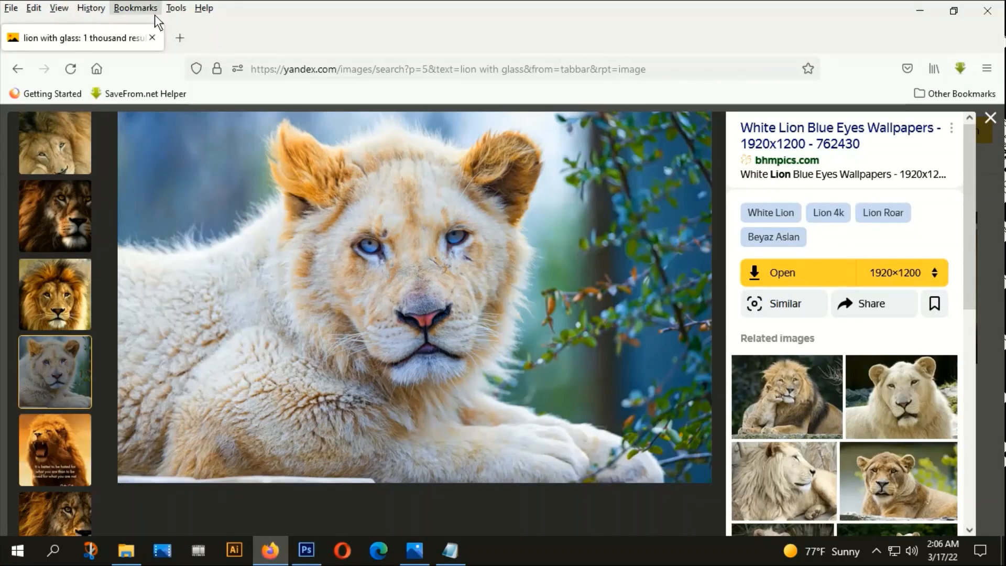
click(180, 38)
click(259, 68)
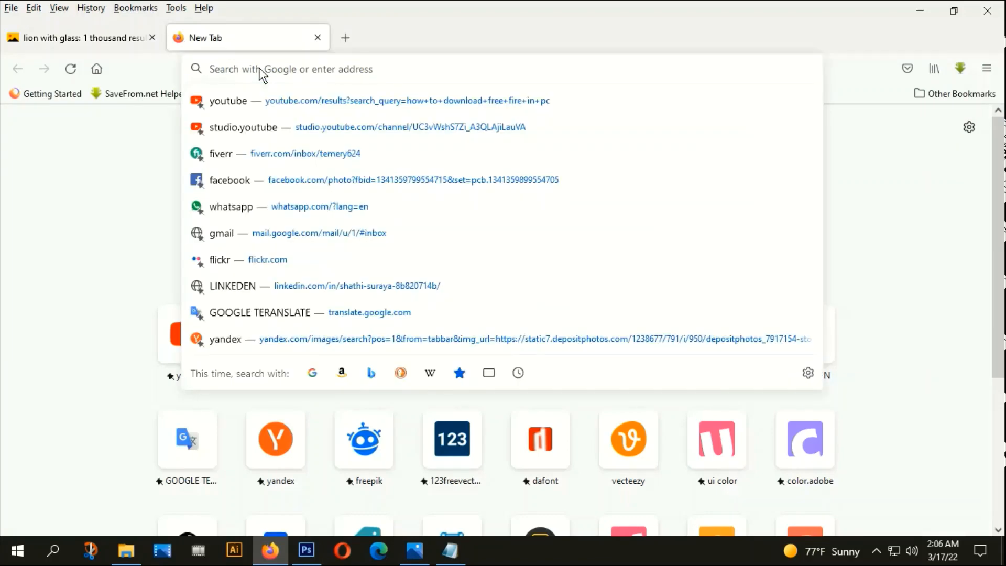
text(www)
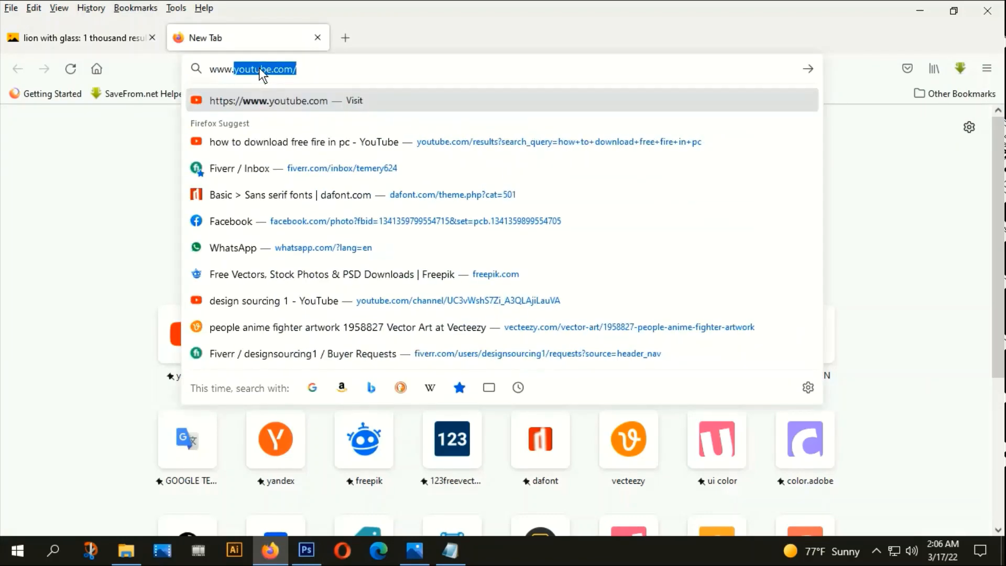
text(.bru)
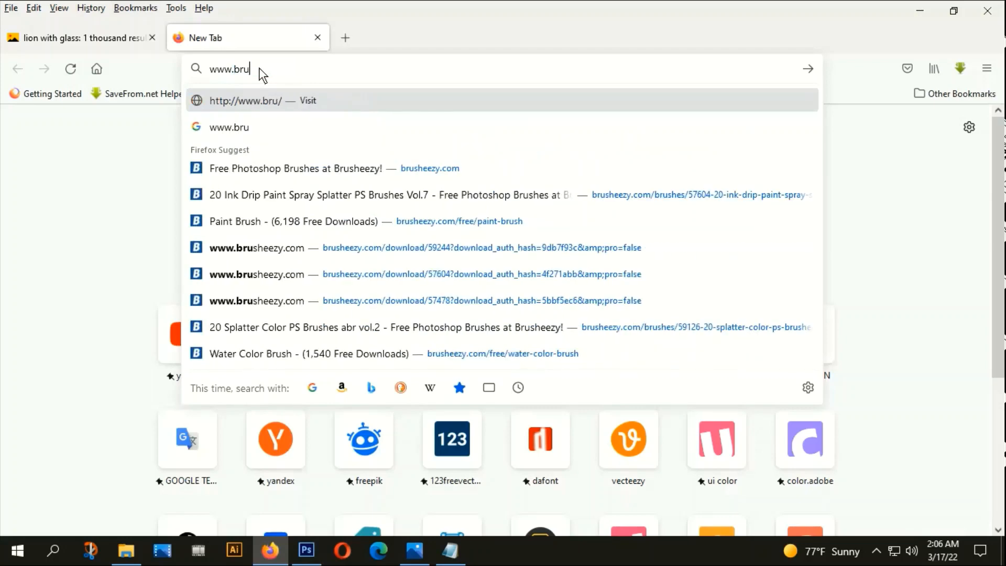
text(shee)
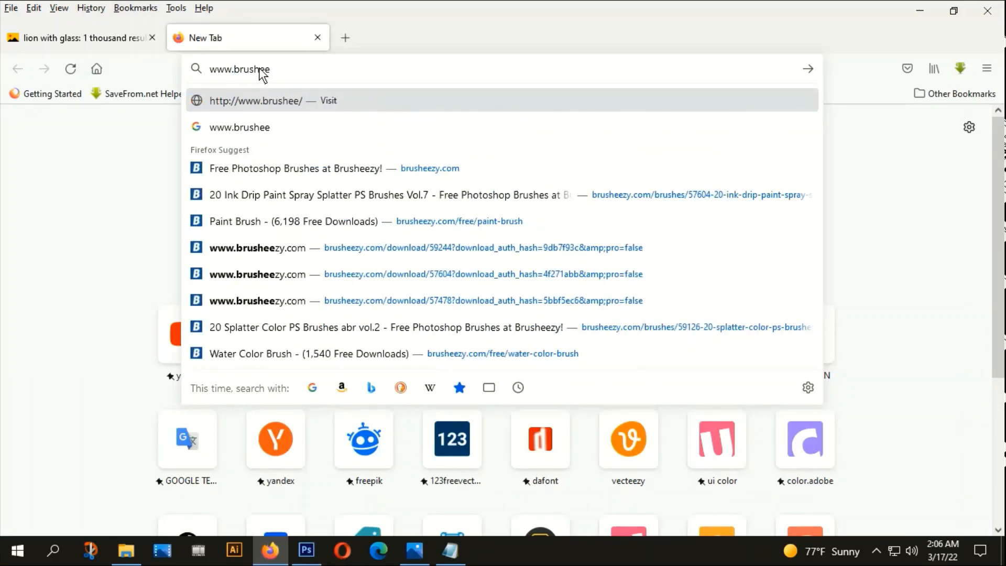
text(zy.com)
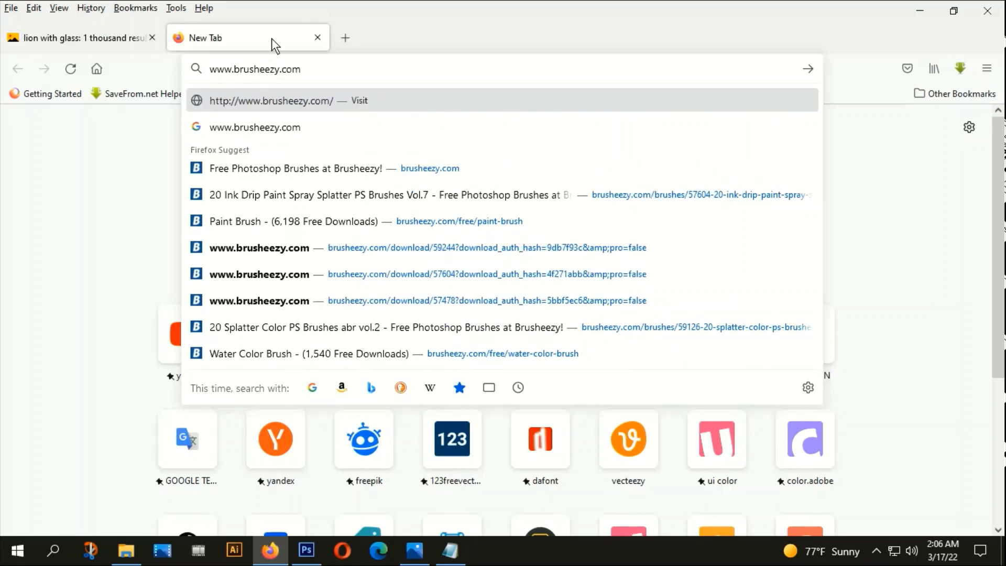
key(Return)
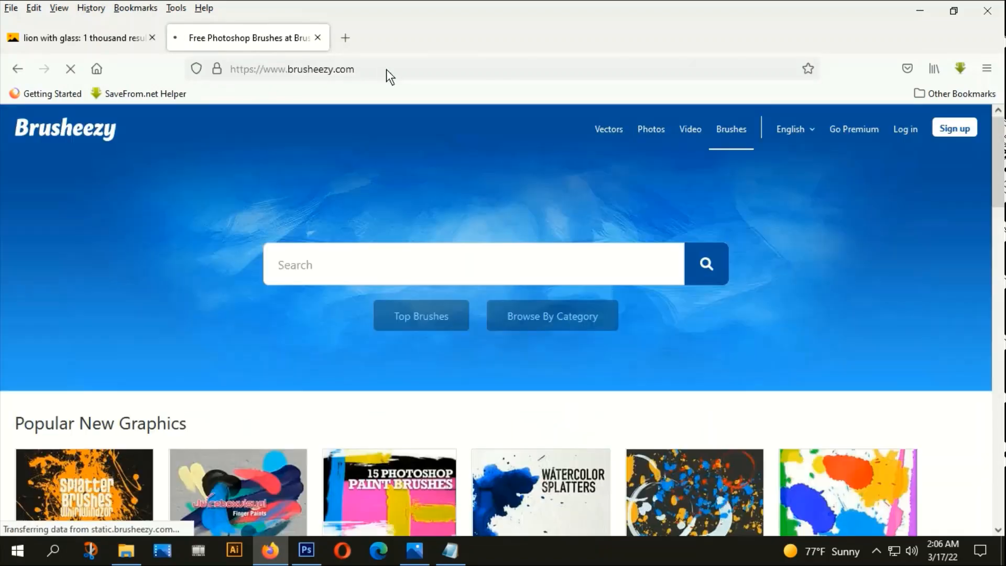
scroll(592, 409, down, 5)
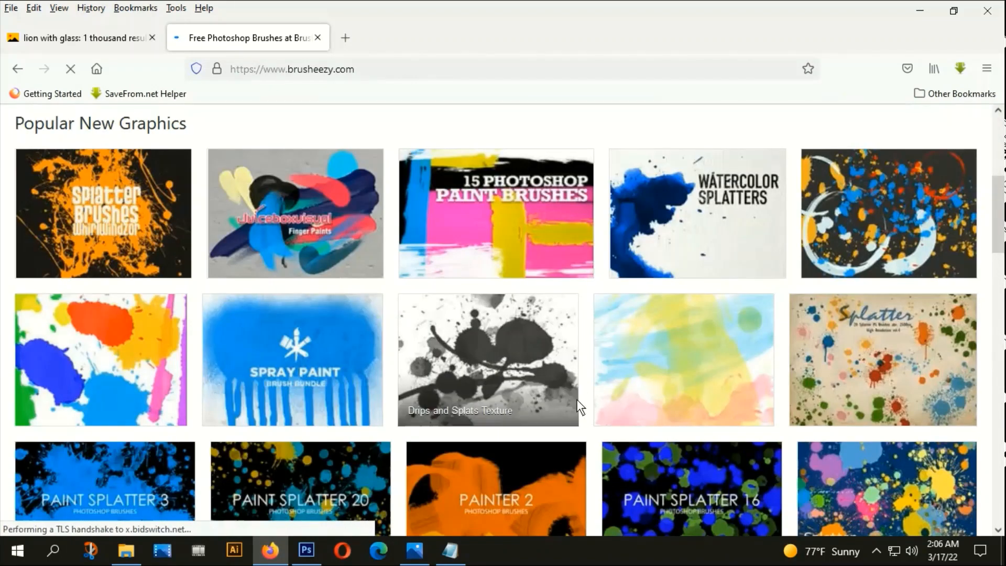
Step: Look through Brusheezy's category overview, return to the home page and examine its featured brush and graphics collections
scroll(576, 400, up, 6)
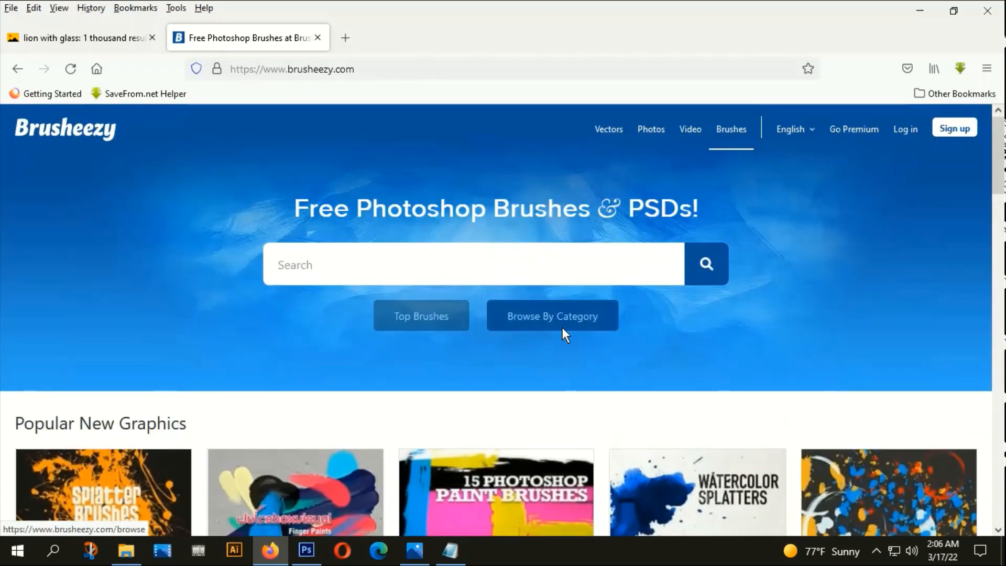
click(550, 318)
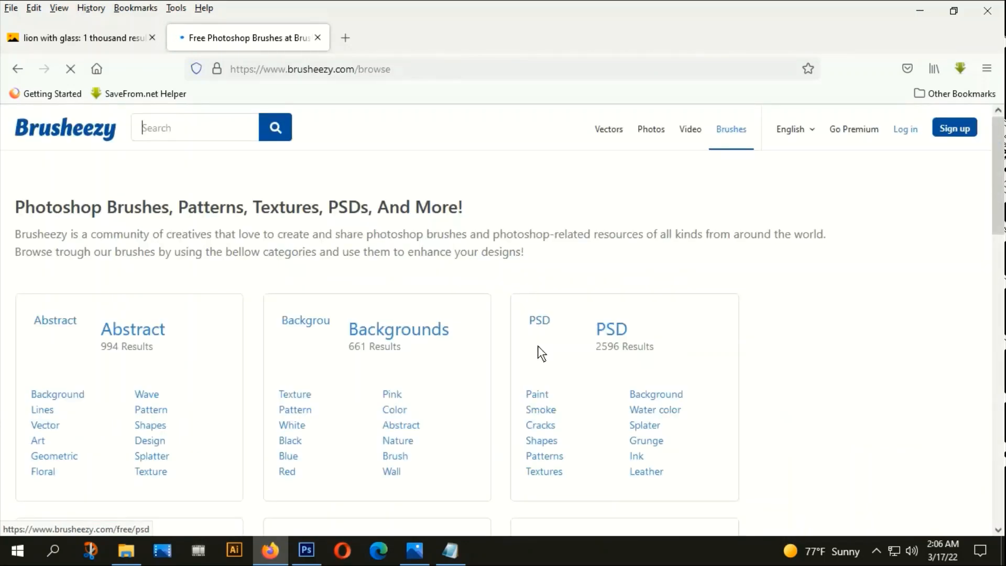
click(13, 74)
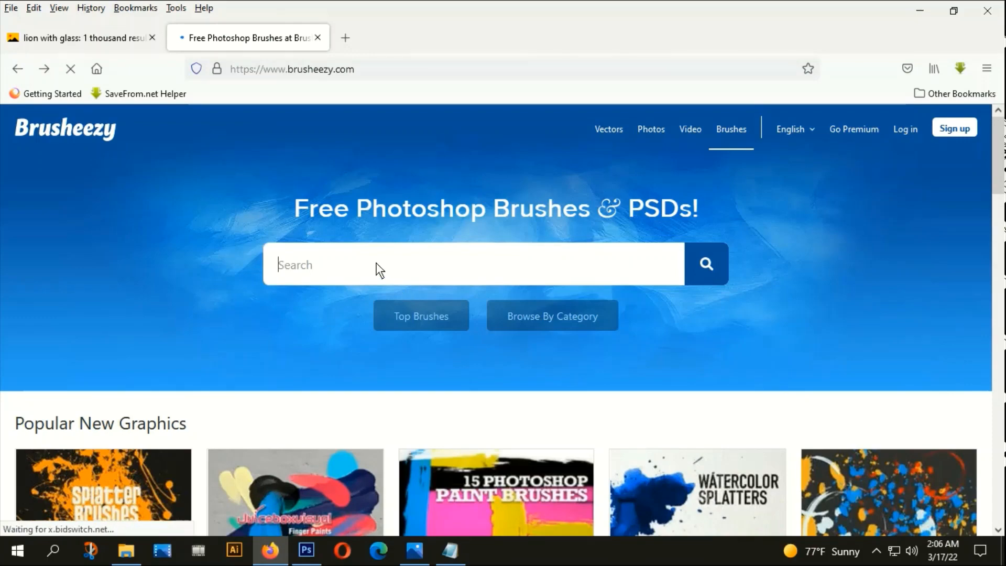
scroll(650, 483, down, 7)
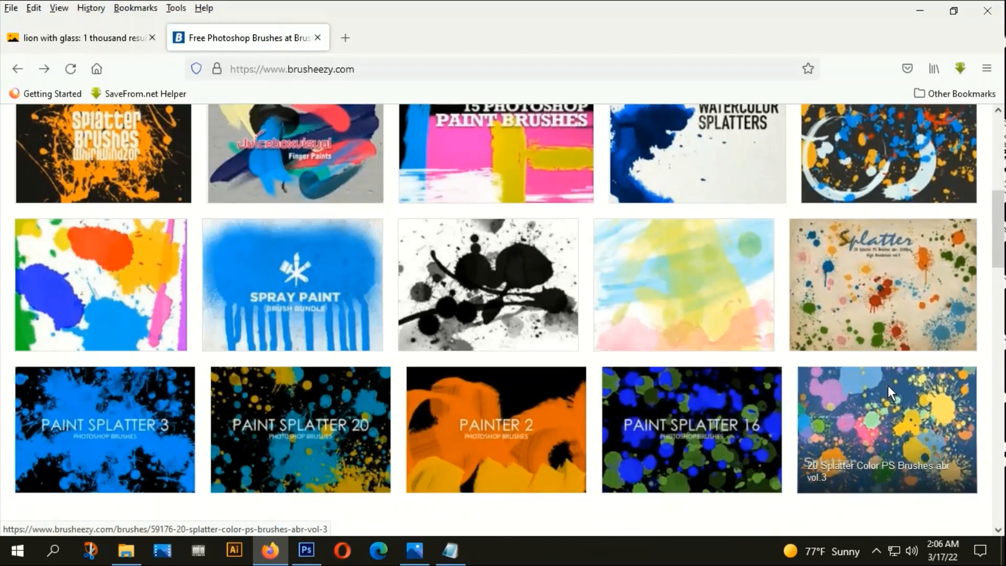
scroll(890, 297, down, 9)
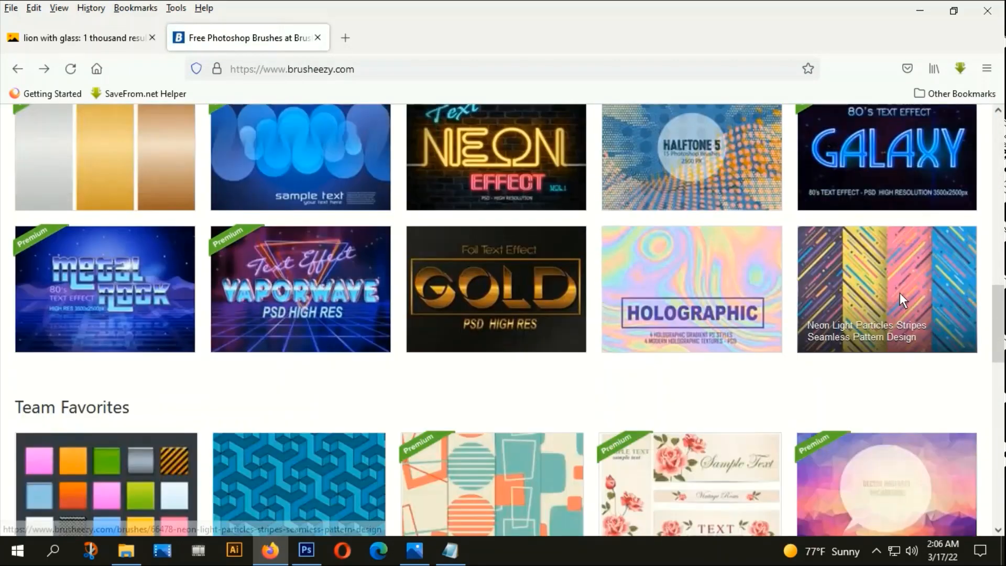
scroll(687, 425, up, 16)
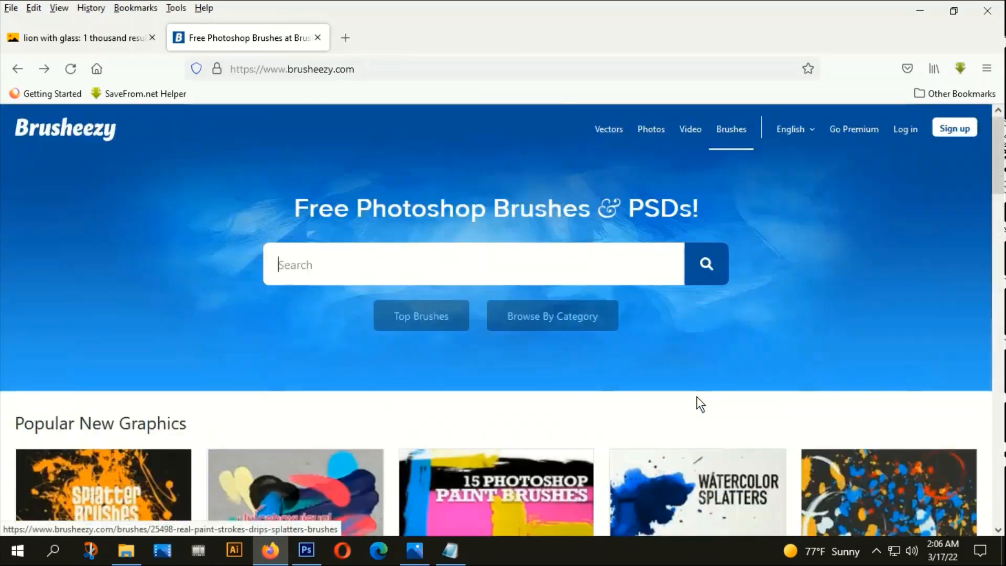
Step: Search Brusheezy for "paint brush"
click(367, 268)
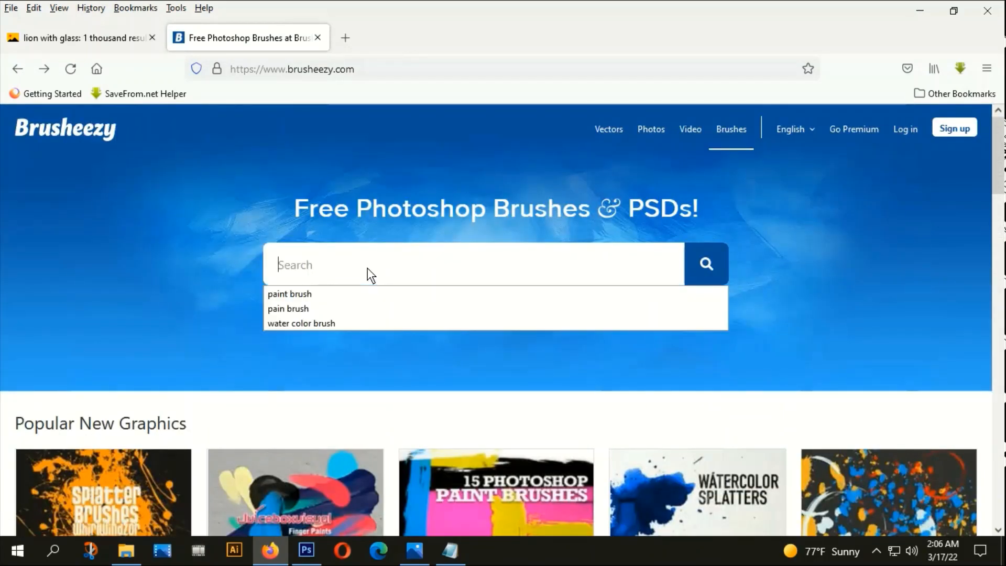
click(311, 297)
click(703, 268)
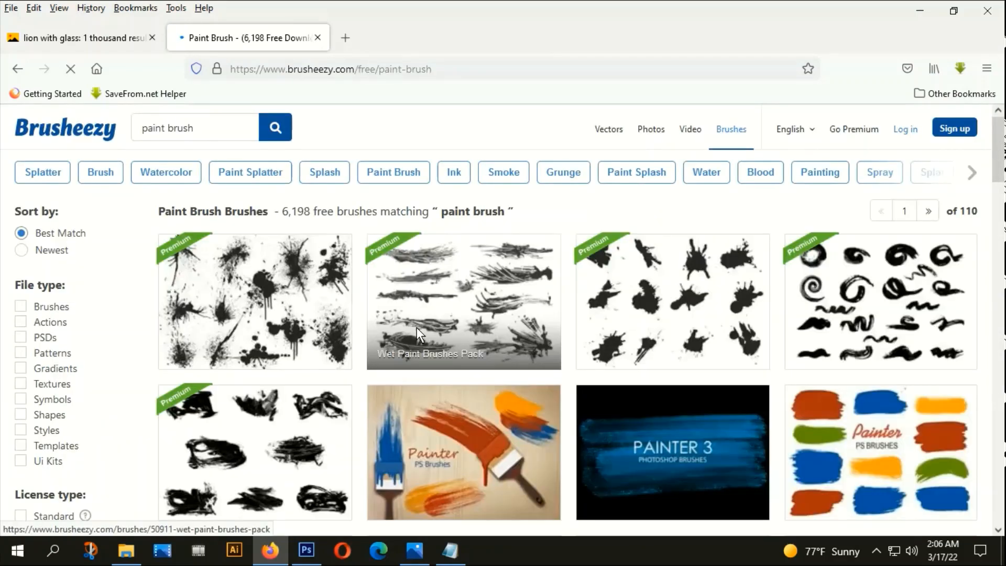
Step: Examine the first page of paint brush results for a suitable free splatter brush pack
scroll(417, 328, down, 10)
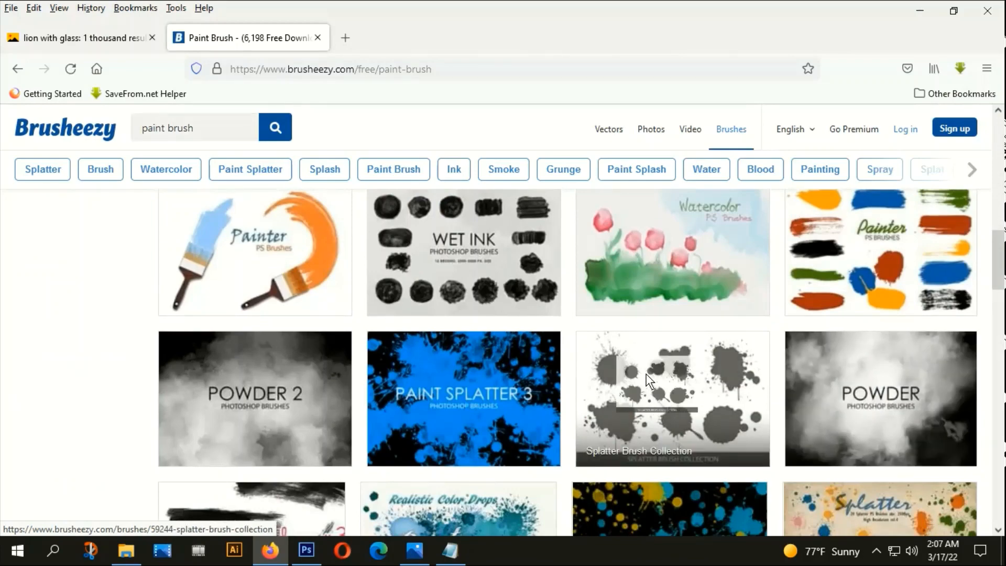
scroll(650, 380, down, 7)
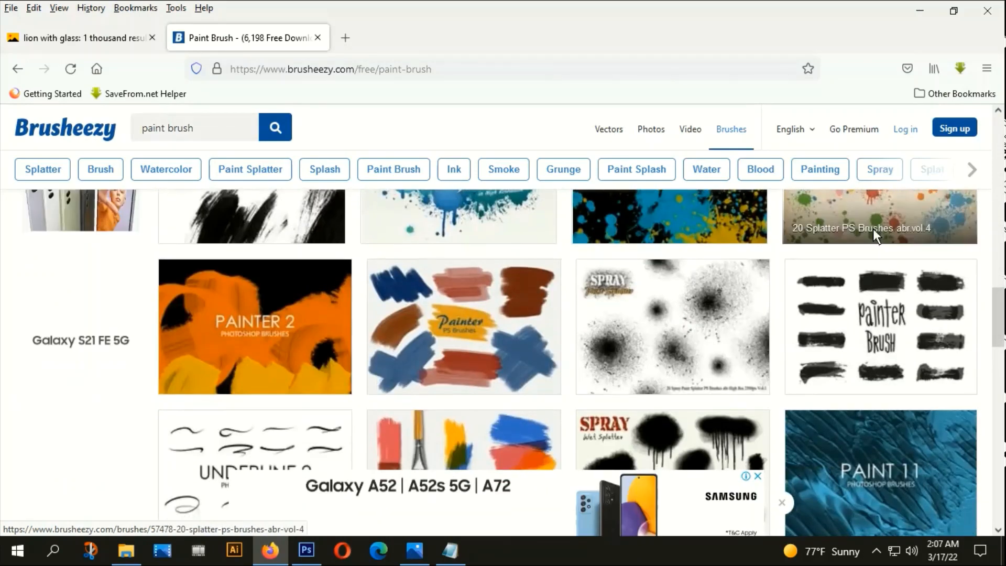
scroll(834, 326, up, 3)
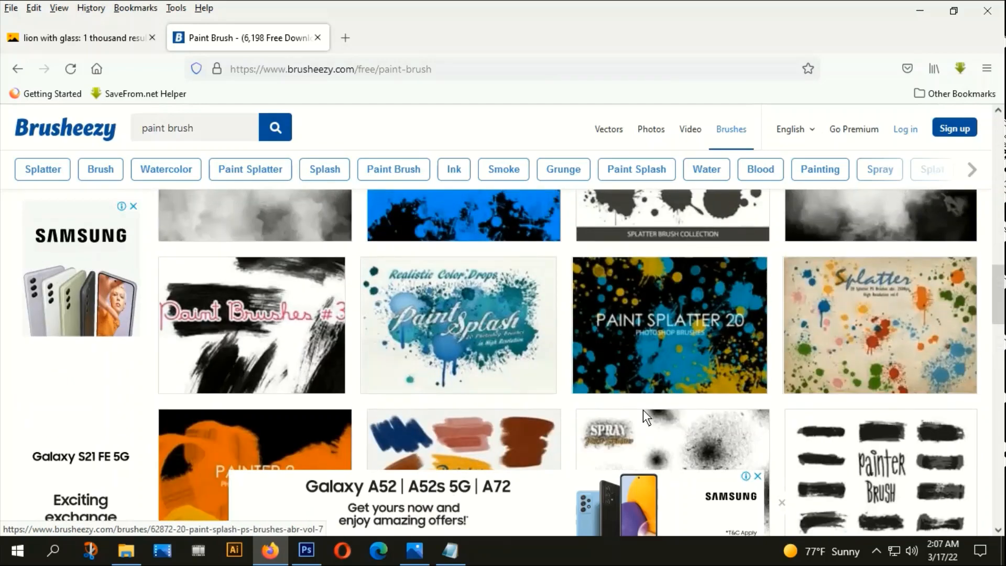
scroll(643, 410, down, 3)
scroll(636, 340, down, 3)
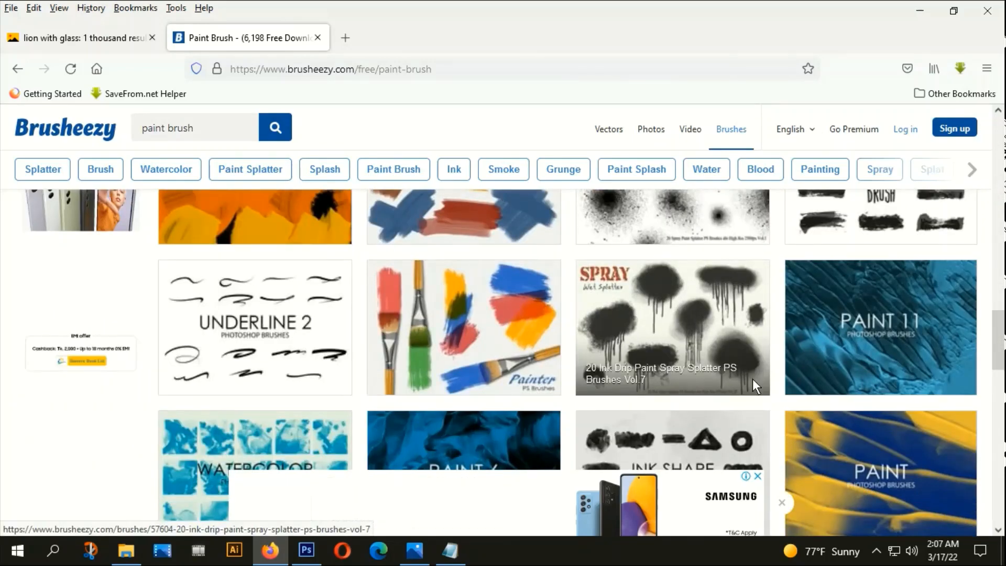
scroll(706, 315, down, 2)
scroll(705, 315, down, 2)
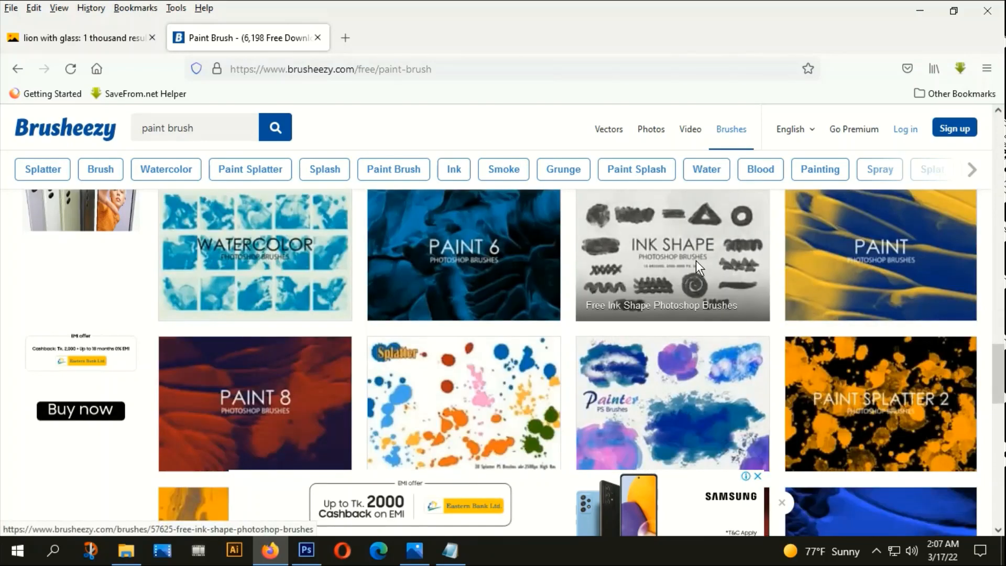
scroll(696, 260, up, 3)
scroll(693, 229, down, 15)
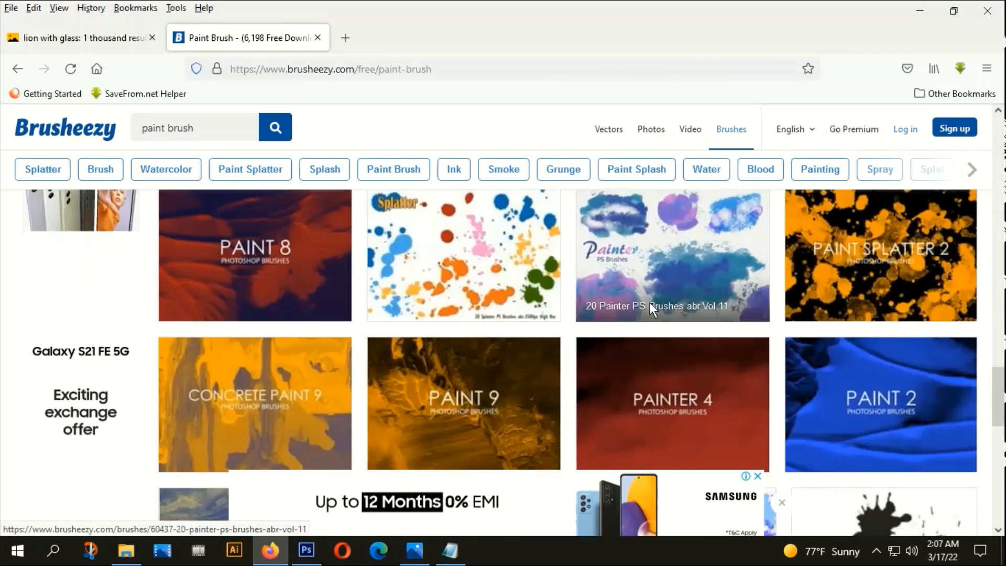
scroll(656, 310, up, 5)
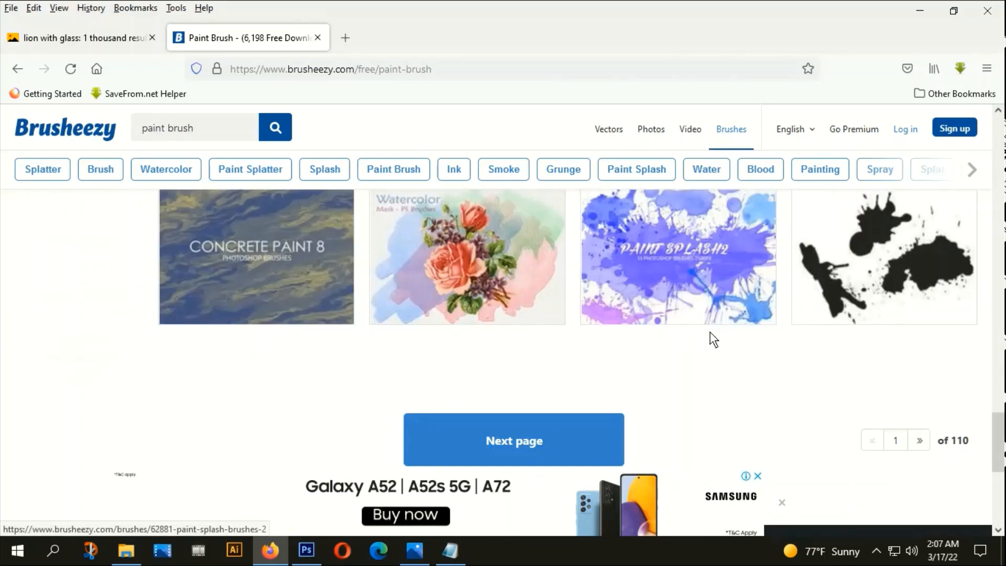
scroll(712, 336, up, 5)
scroll(835, 366, up, 7)
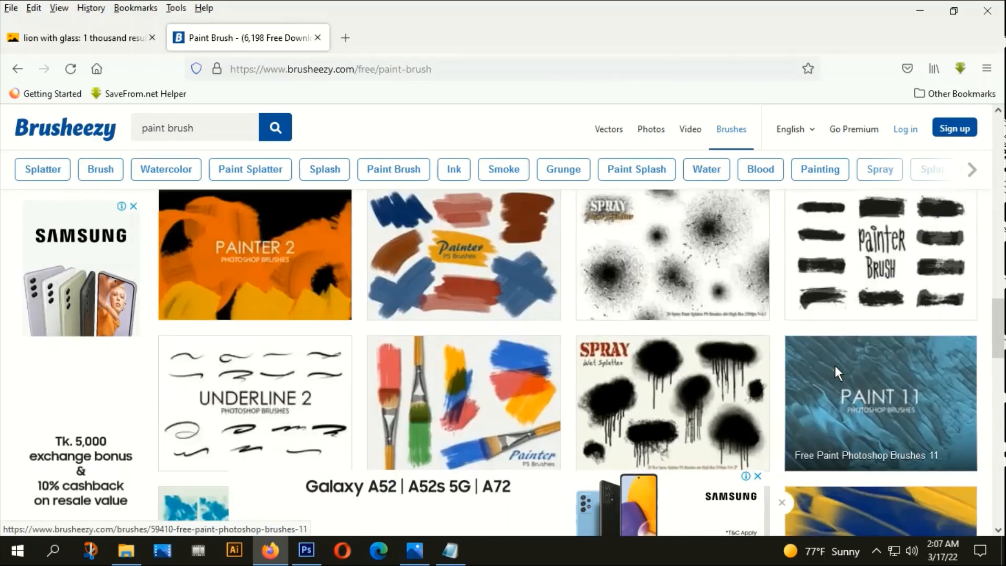
scroll(744, 375, down, 5)
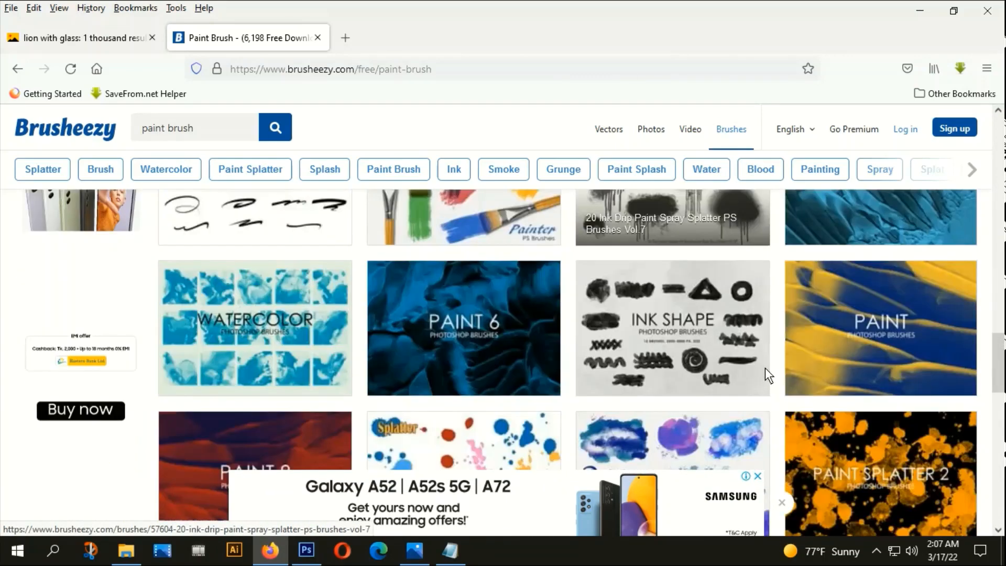
scroll(765, 368, down, 2)
scroll(765, 368, down, 7)
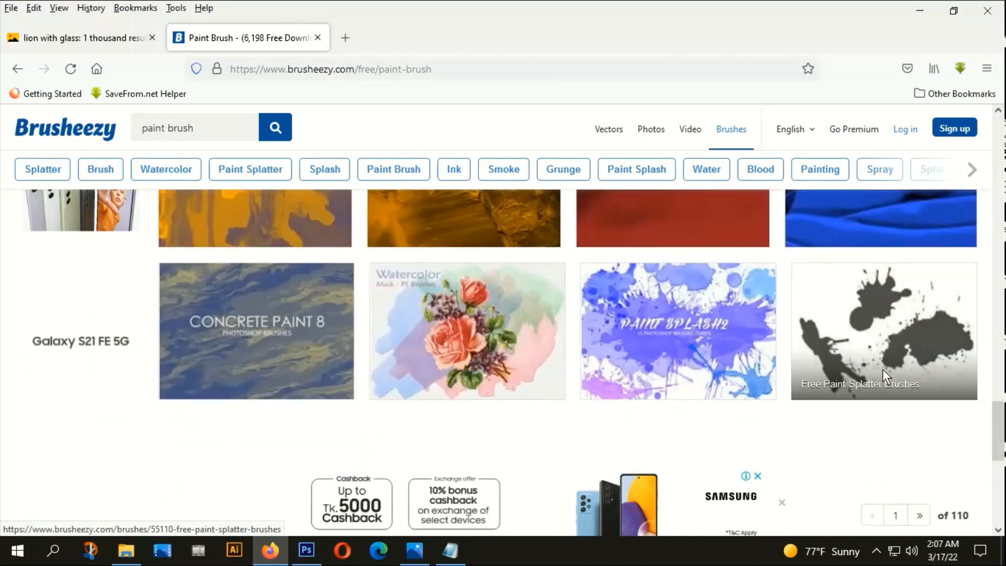
Step: Open the Free Paint Splatter Brushes pack, dismiss the account sign-up offer and download the pack for free
click(883, 320)
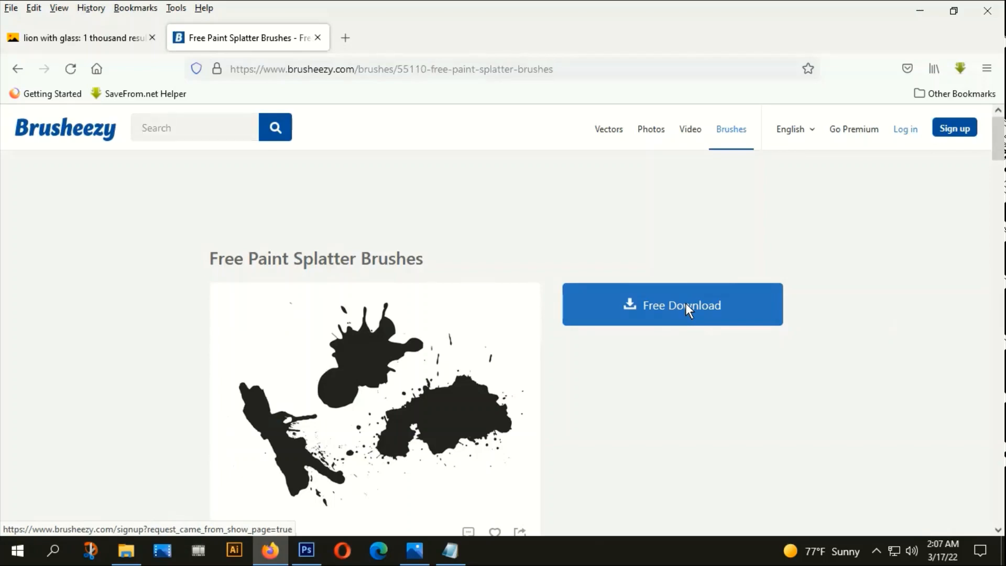
click(685, 304)
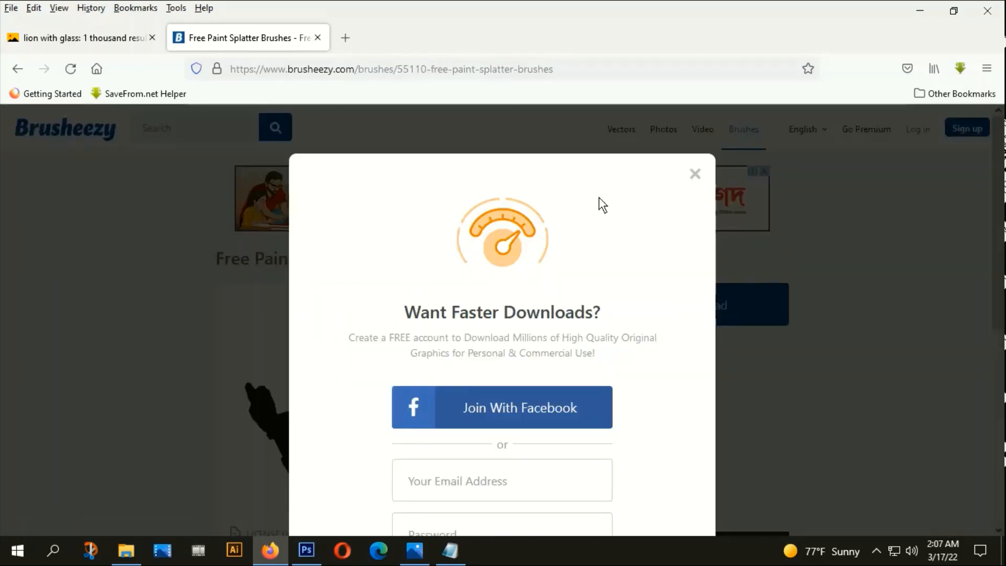
click(696, 175)
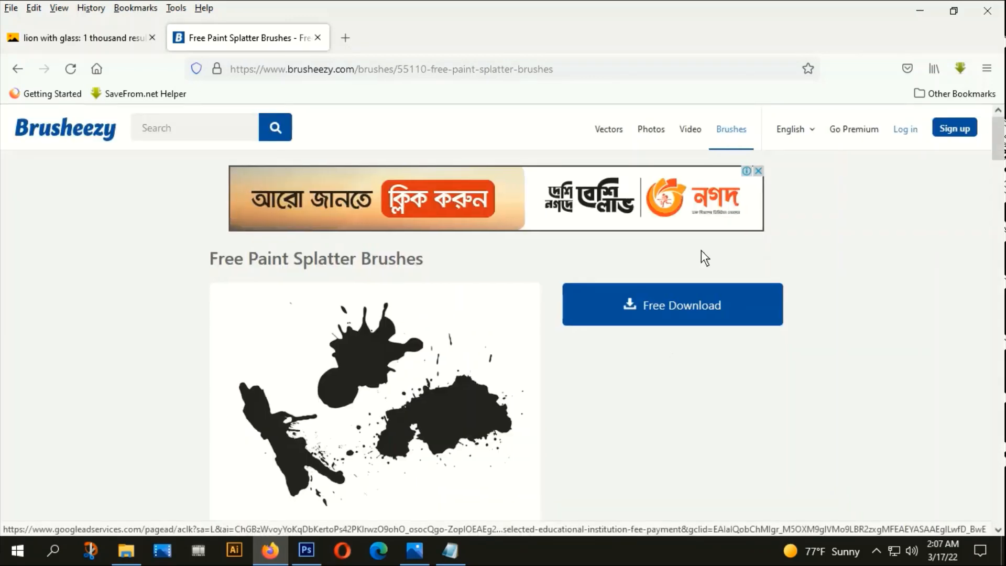
click(679, 305)
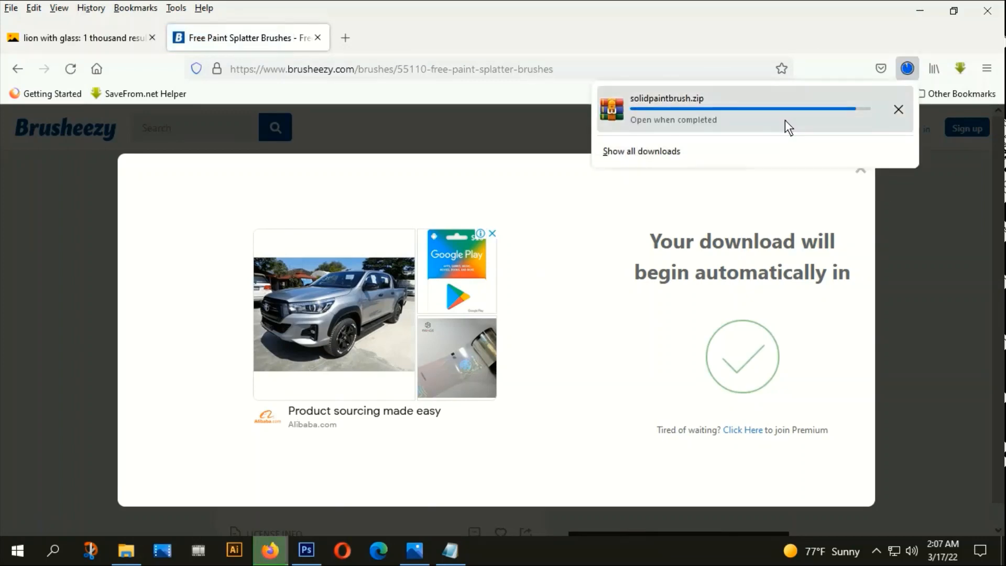
Step: Open the downloaded solidpaintbrush.zip in WinRAR, dismiss the licence reminder and extract the archive to the Desktop
click(815, 112)
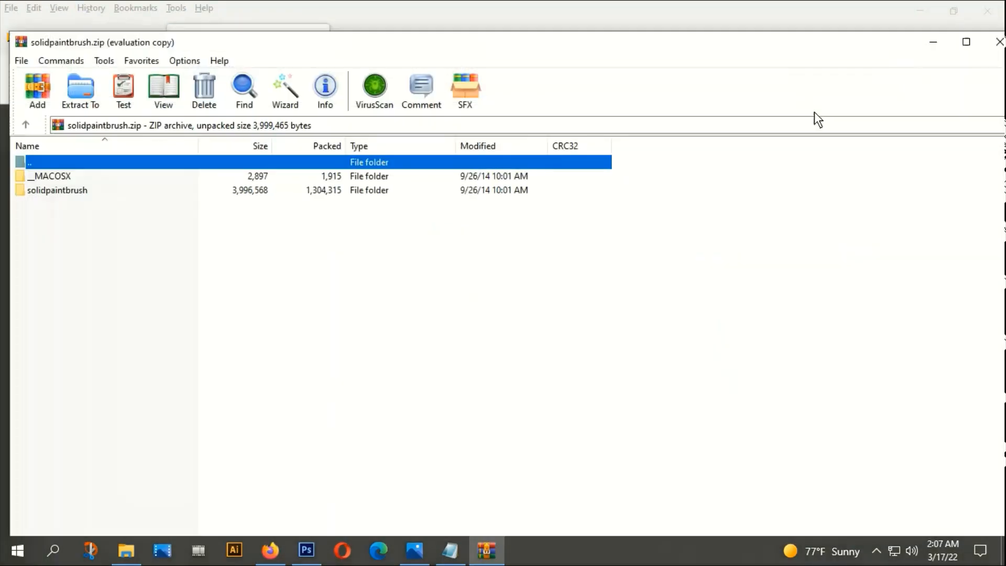
drag(538, 45, 716, 31)
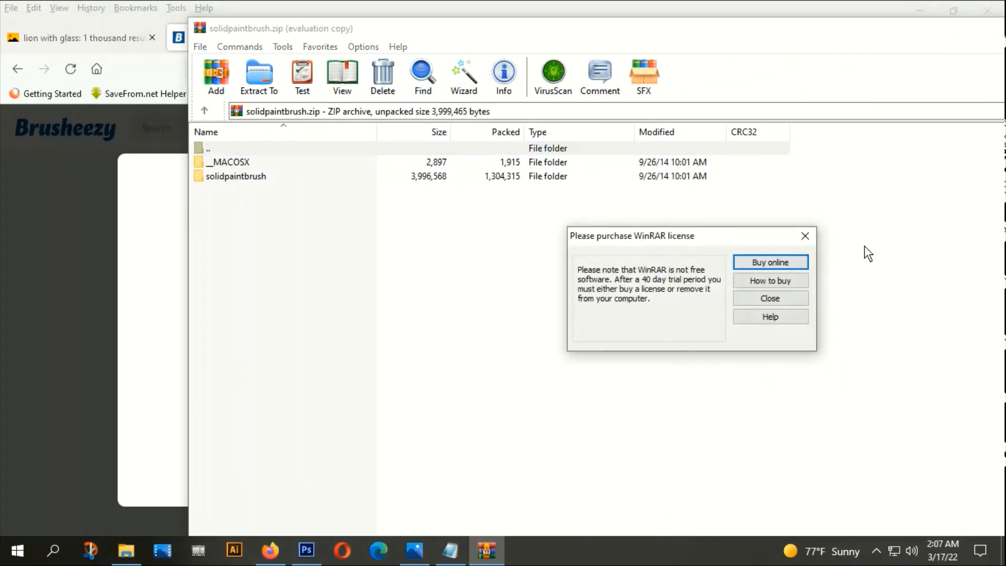
click(803, 237)
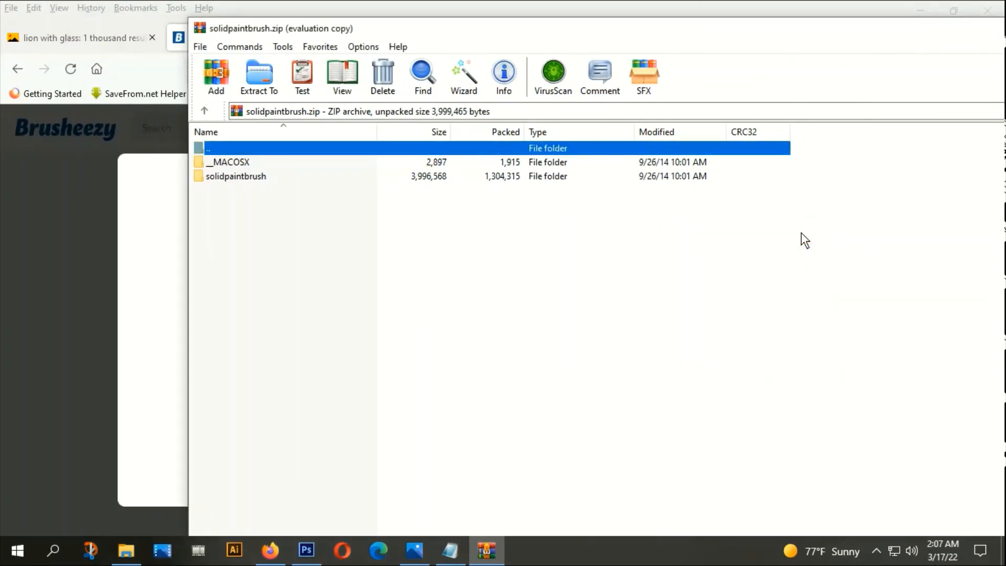
click(256, 78)
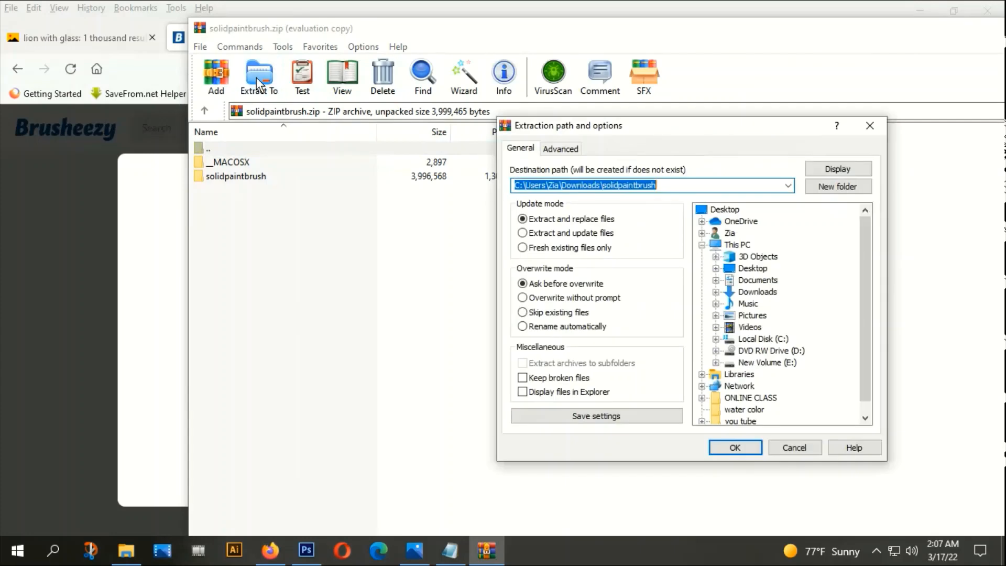
click(749, 268)
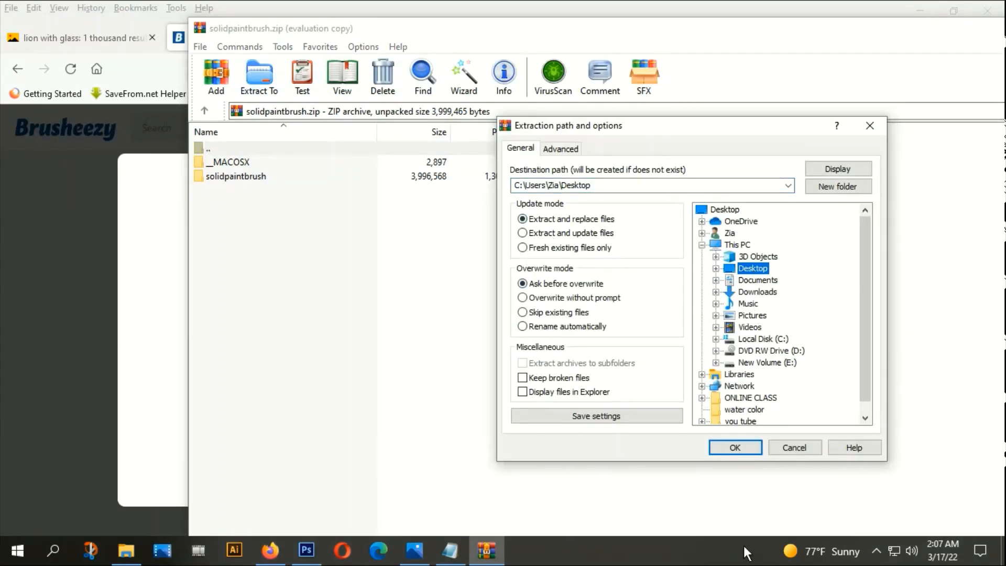
click(734, 449)
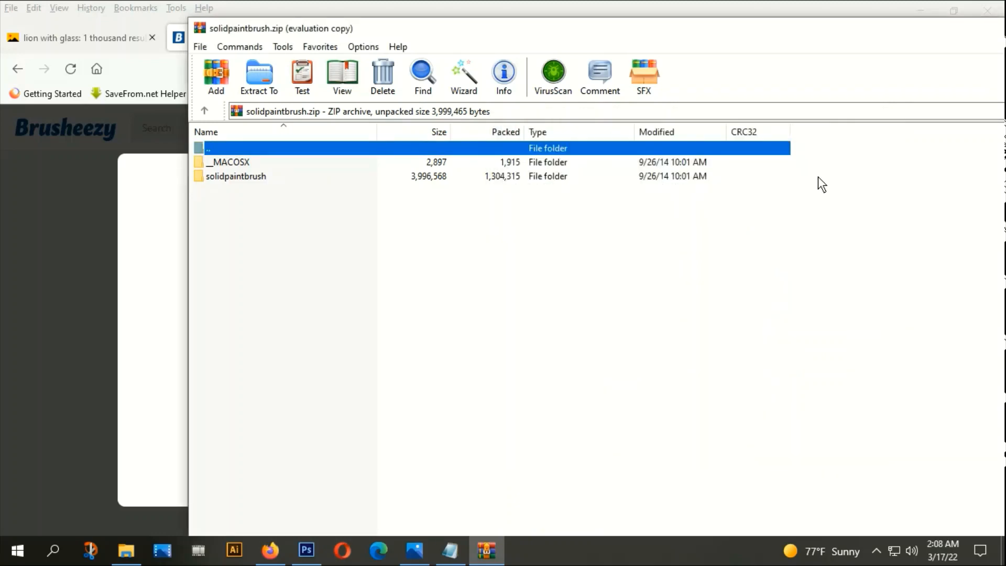
Step: Clear the desktop by closing the archive, the text note and the white.jpg photo, and minimising the browser and Photoshop
drag(835, 38, 634, 55)
click(776, 55)
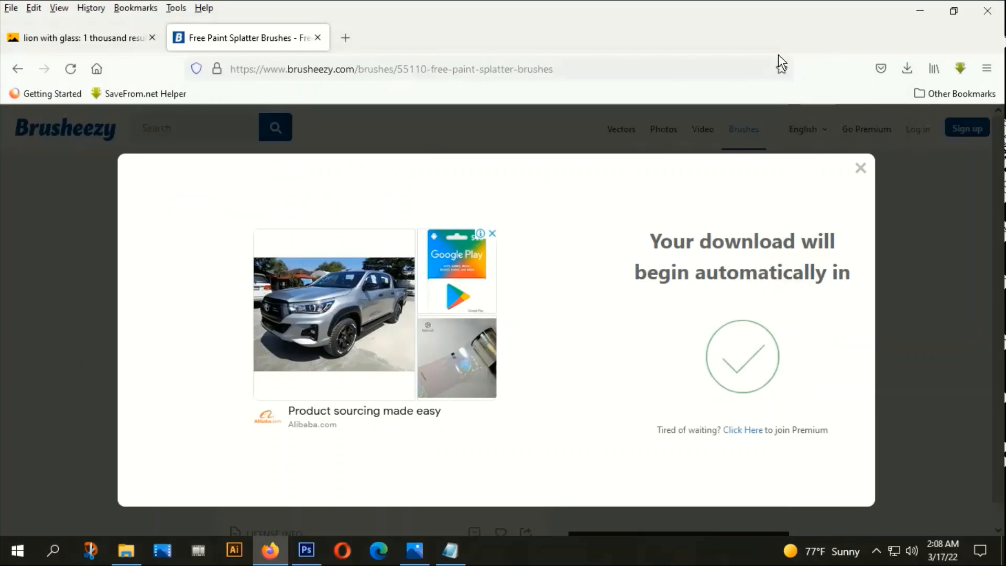
click(920, 11)
click(934, 8)
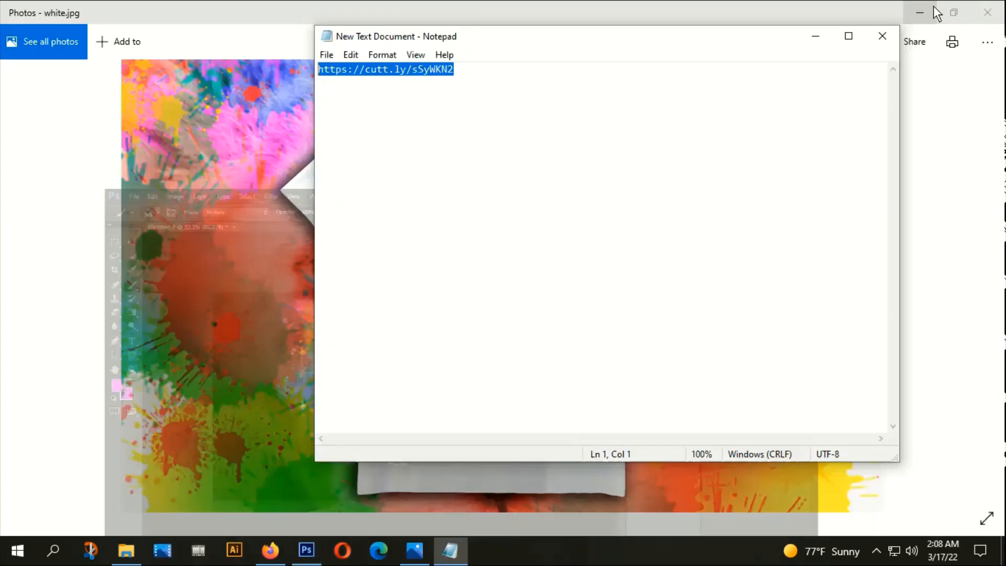
click(884, 36)
click(983, 14)
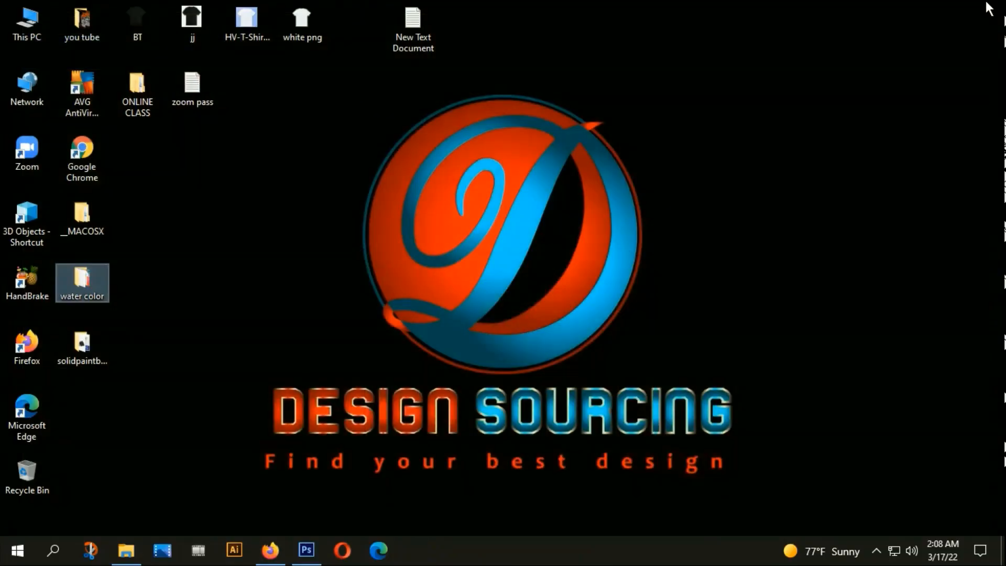
Step: Move the extracted solidpaintbrush folder away from the other icons to the empty right side of the desktop
drag(74, 352, 777, 55)
drag(904, 135, 957, 163)
click(893, 240)
click(871, 255)
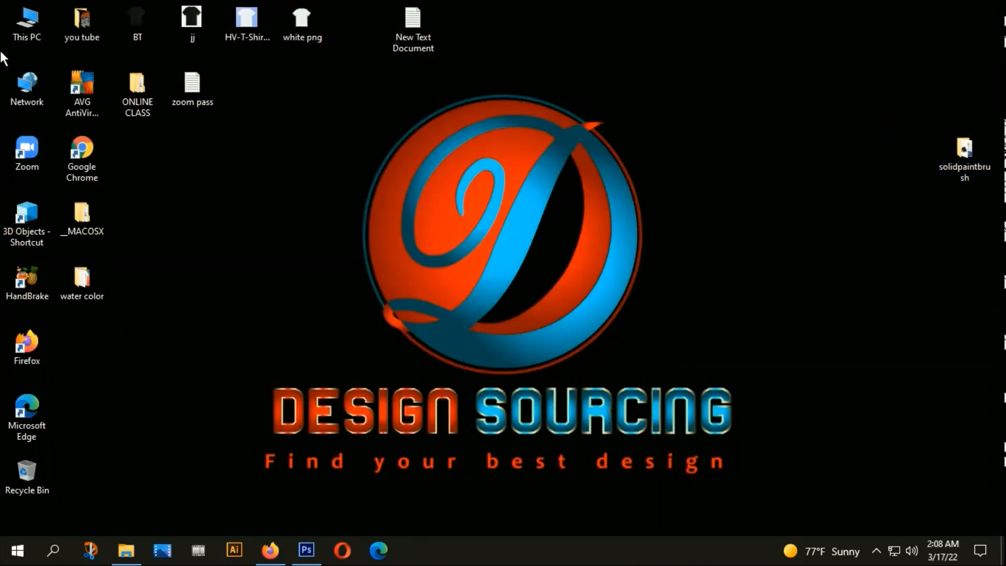
Step: Open the Brushes folder inside Local Disk (C:), Program Files, Adobe, Adobe Photoshop CS6 (64 Bit), Presets
double_click(25, 32)
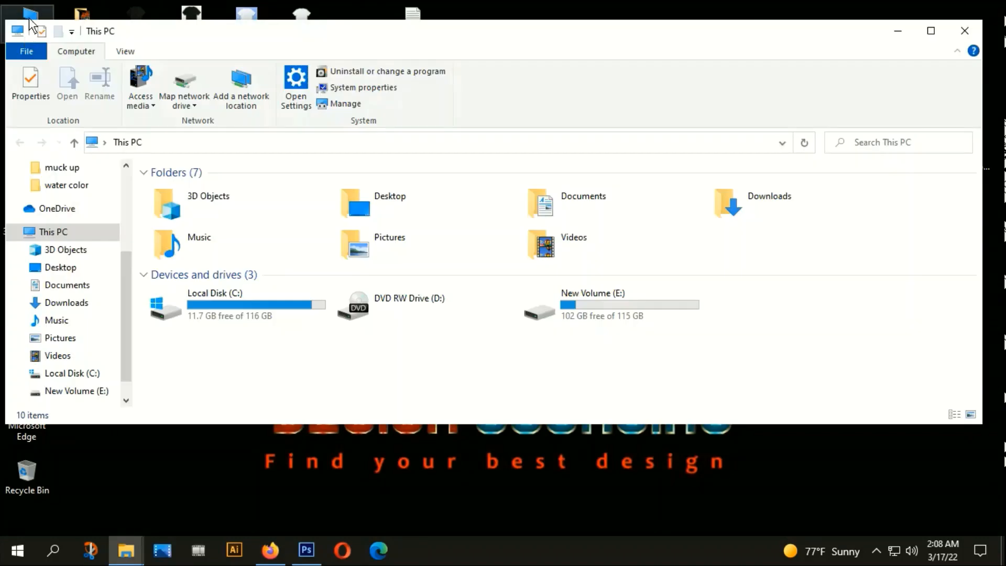
double_click(236, 296)
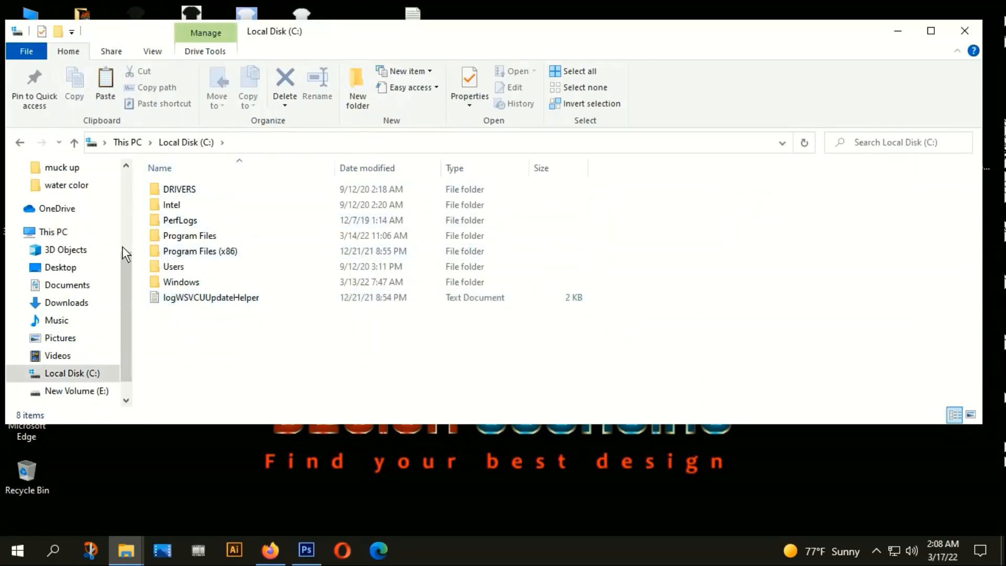
double_click(192, 237)
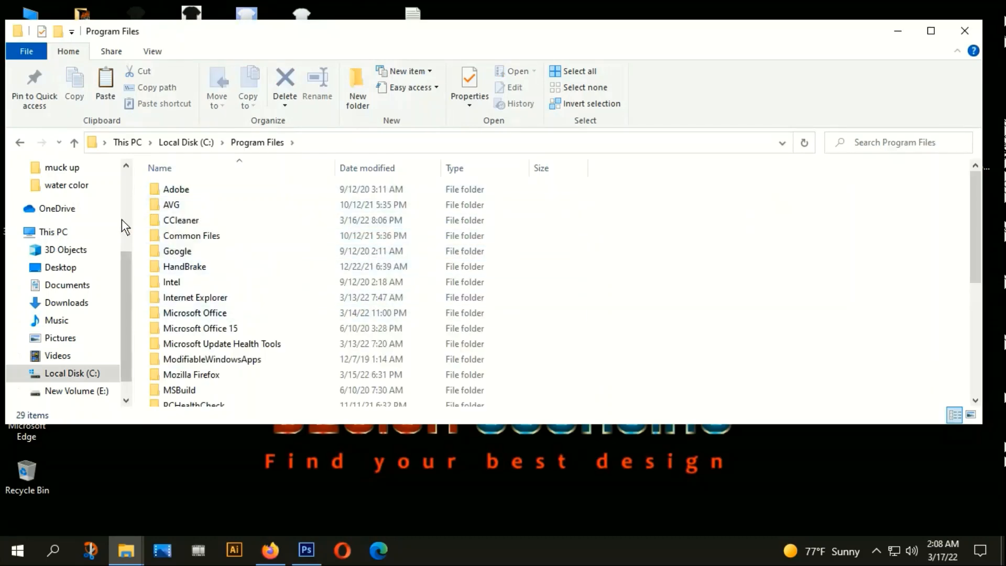
double_click(177, 193)
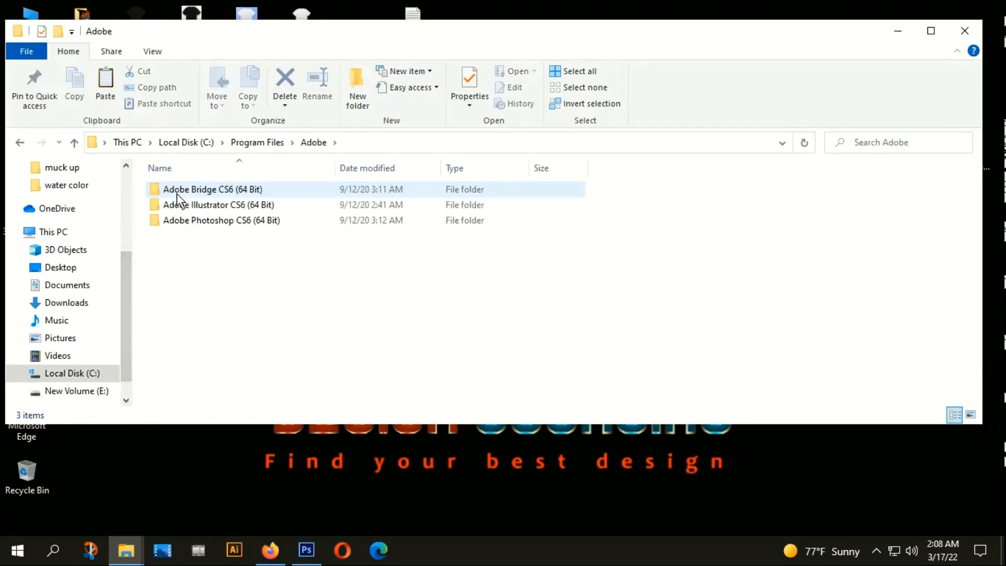
double_click(225, 222)
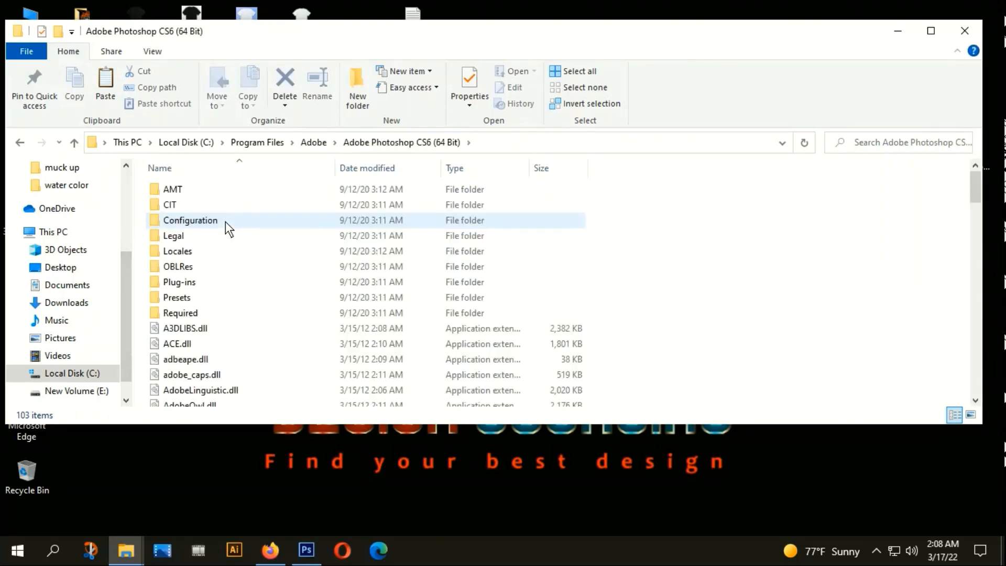
double_click(173, 299)
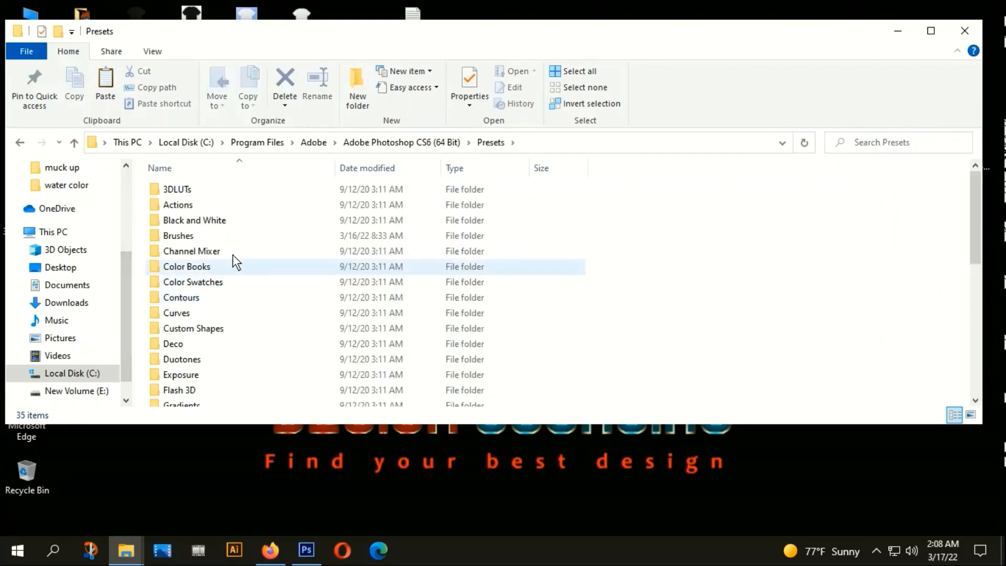
click(182, 241)
double_click(182, 238)
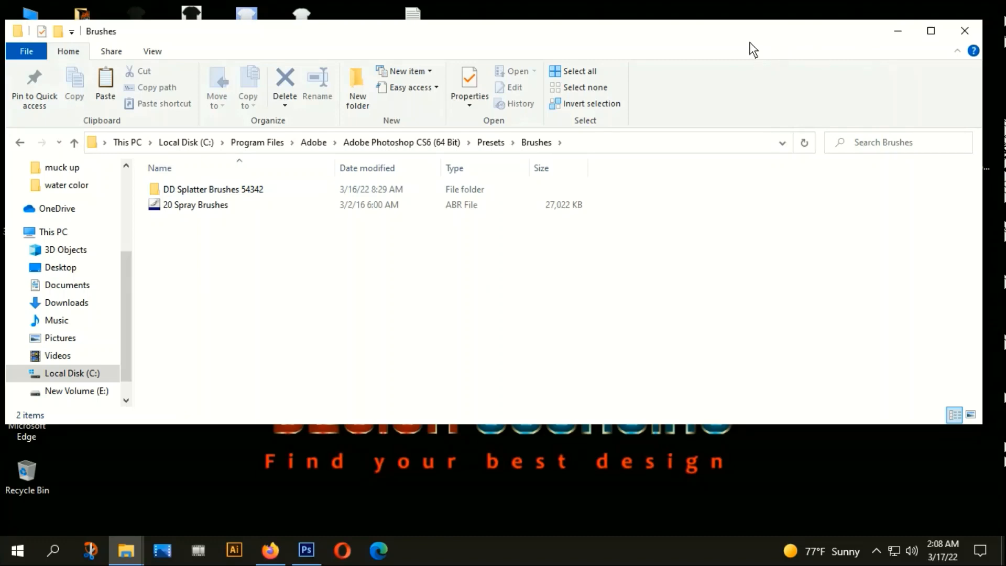
Step: Narrow the folder window and move the solidpaintbrush folder from the desktop into Brushes, granting administrator permission
drag(985, 270, 712, 271)
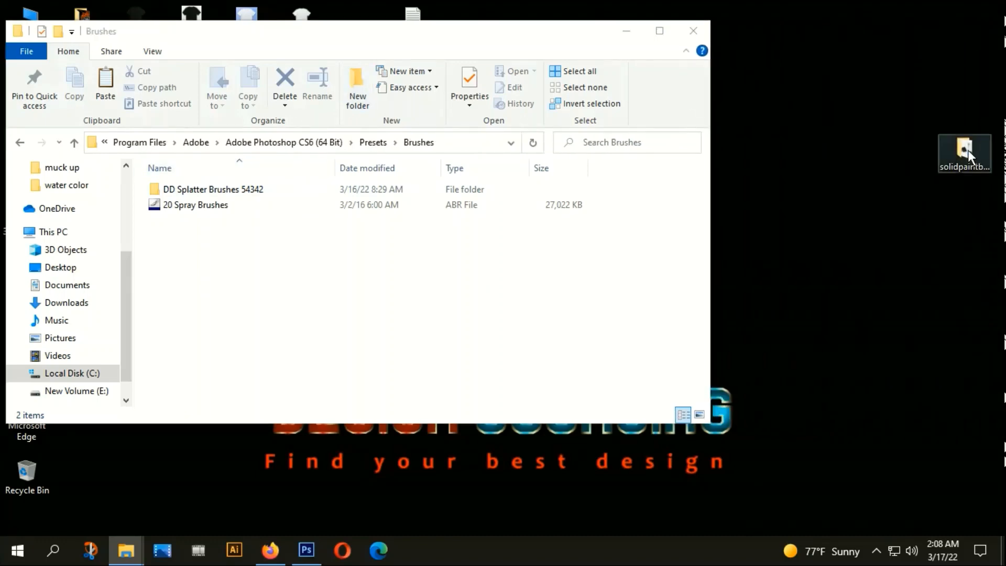
mouse_move(967, 150)
mouse_down()
mouse_move(581, 224)
mouse_move(180, 248)
mouse_move(181, 230)
mouse_up()
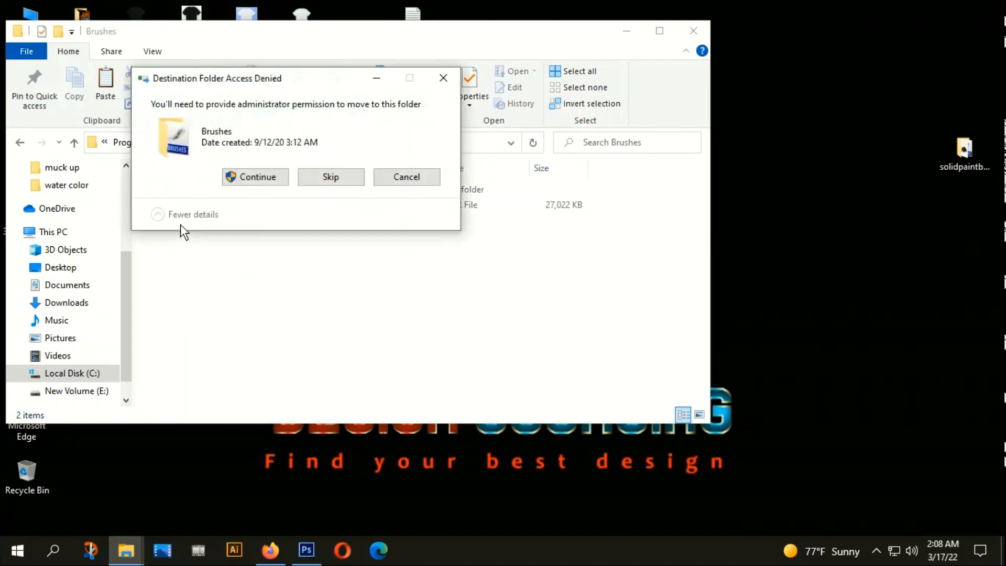
click(261, 177)
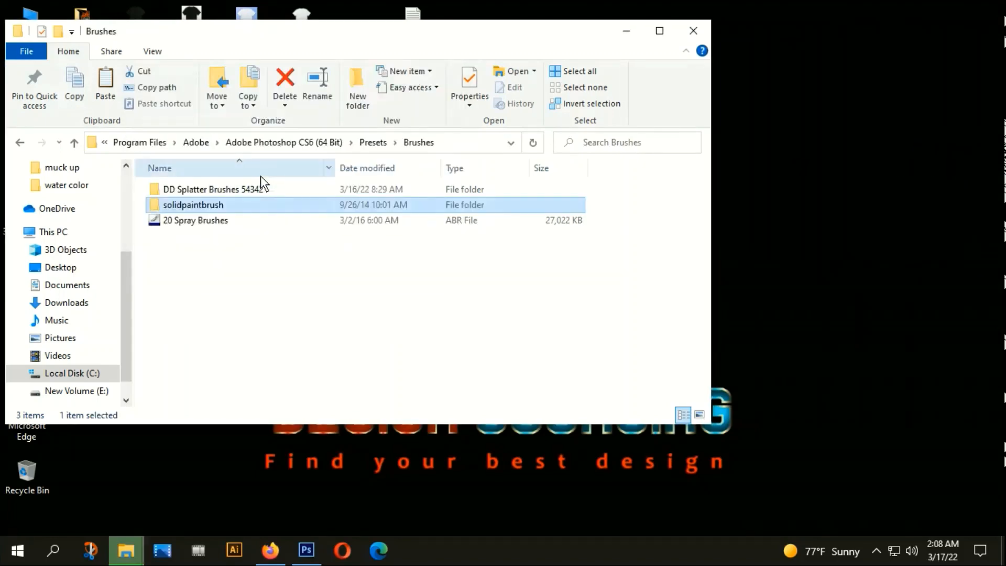
click(367, 308)
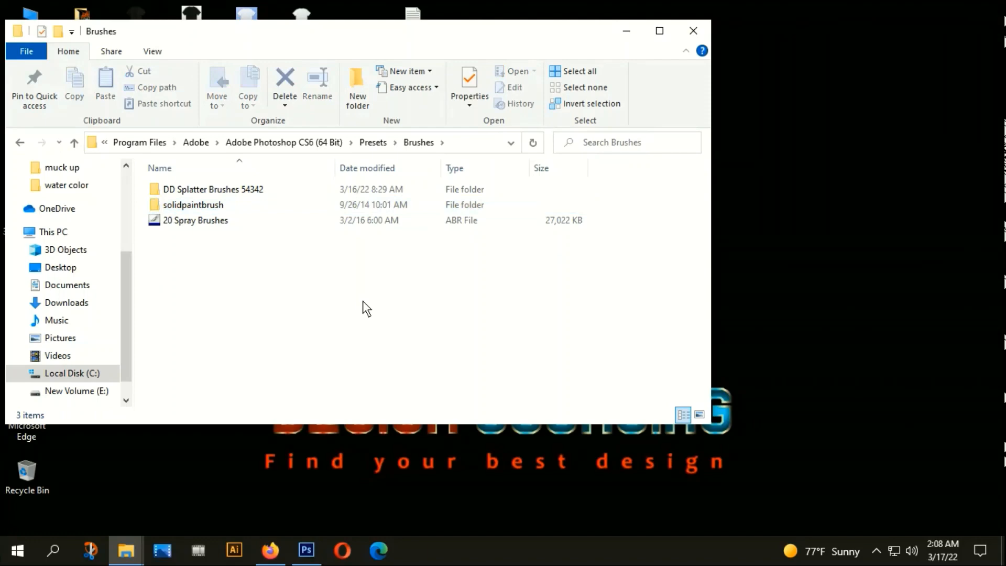
Step: Load the splatter_brushes file from the installed solidpaintbrush folder into Photoshop, check the brush presets and dismiss the layer warning
double_click(204, 206)
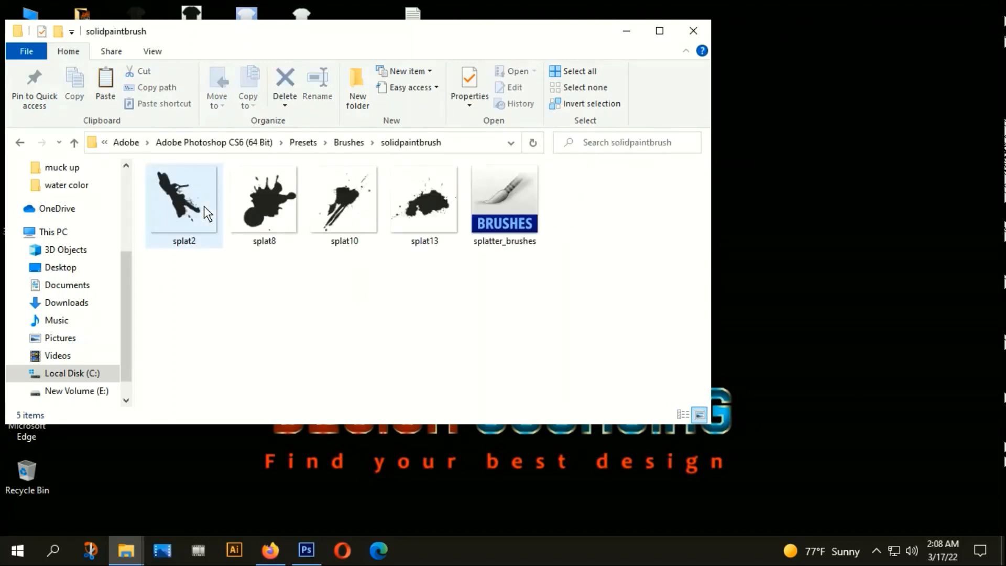
click(495, 209)
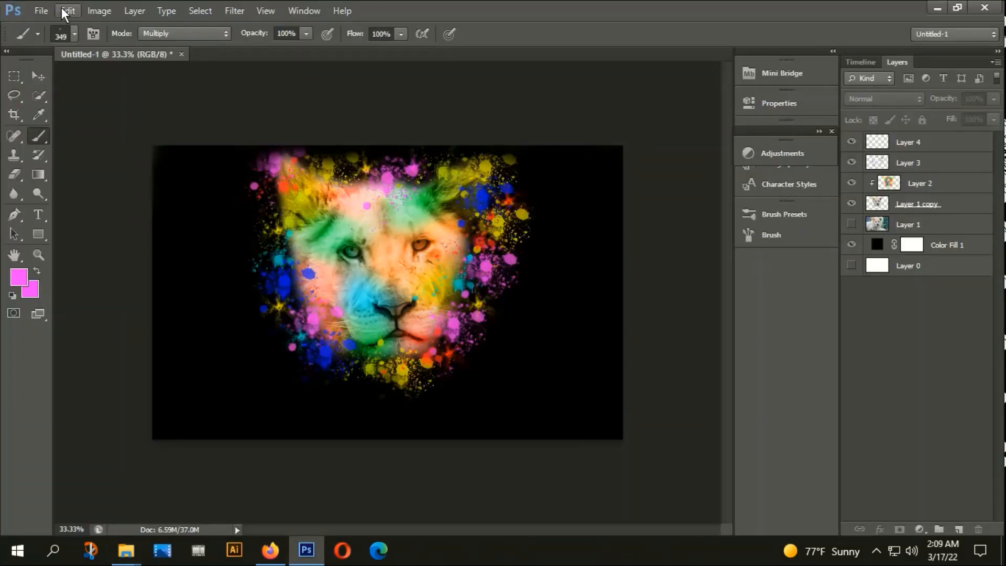
click(74, 33)
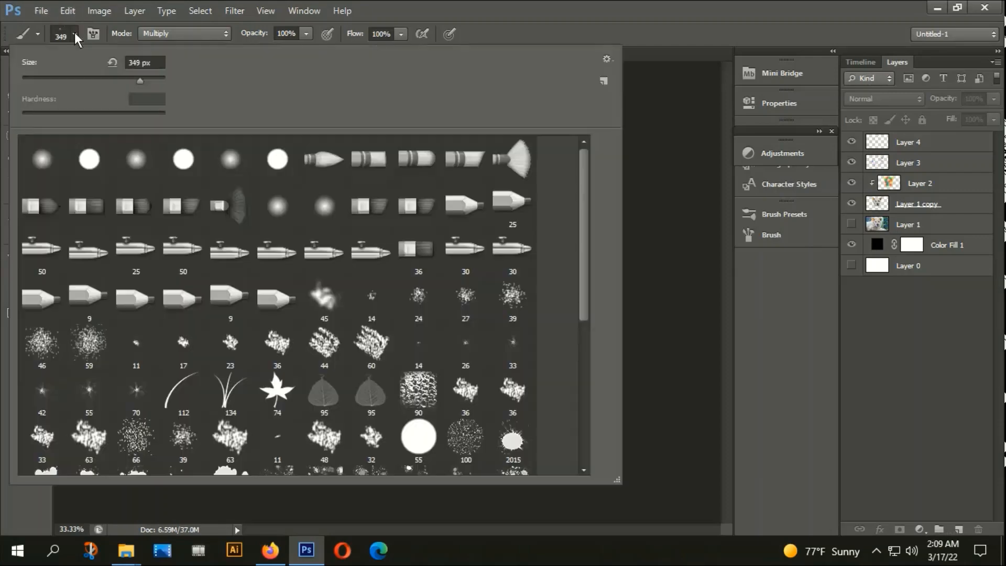
click(668, 107)
click(668, 107)
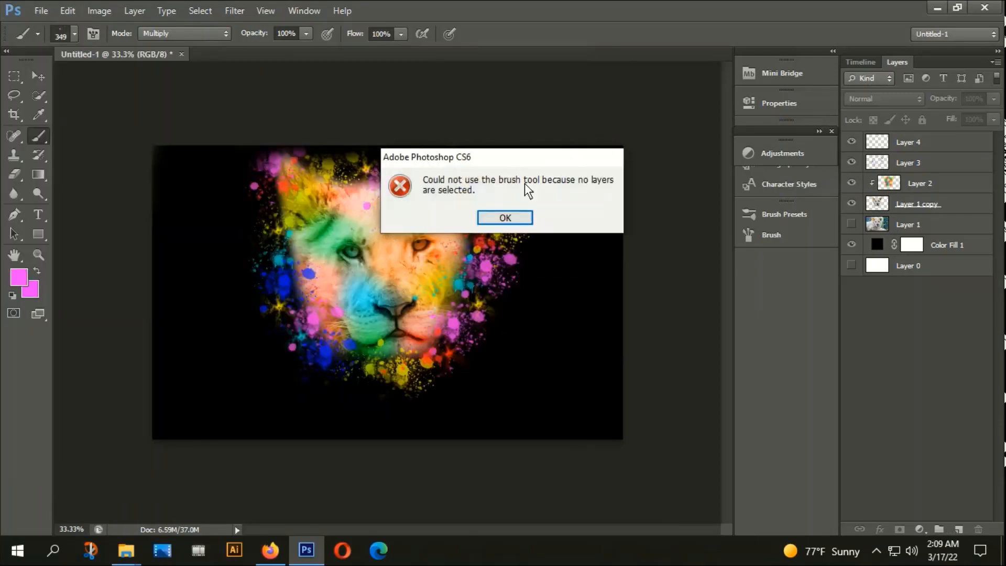
click(506, 219)
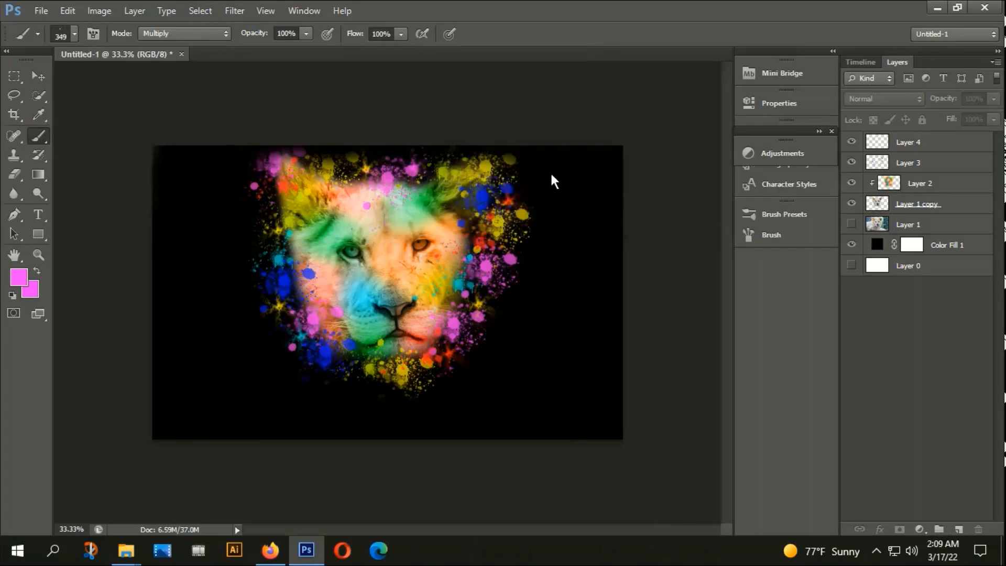
Step: Choose the 2488 px splatter brush at the end of the brush presets, dismiss the layer warning and make Layer 4 active
click(75, 33)
scroll(287, 372, down, 5)
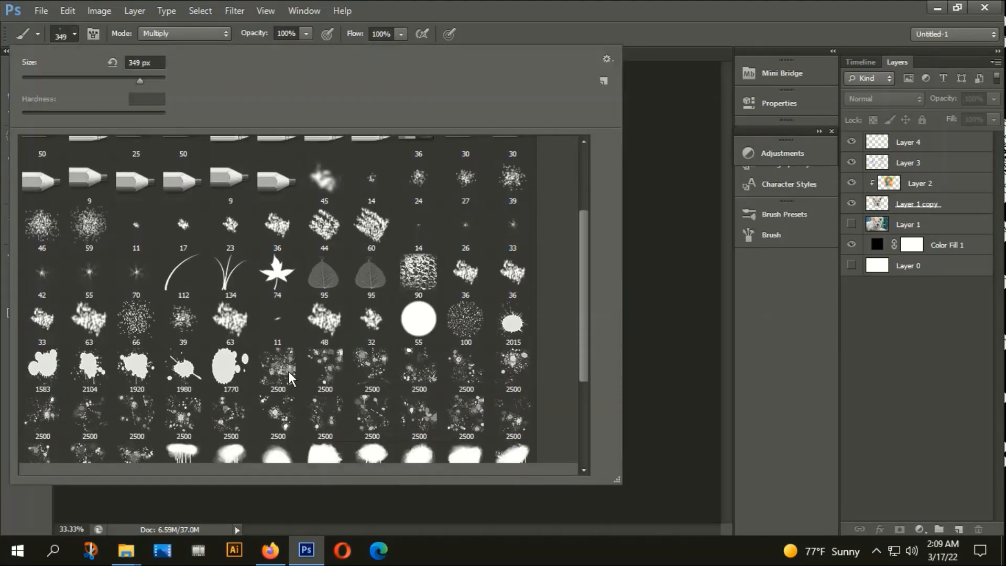
scroll(288, 372, down, 3)
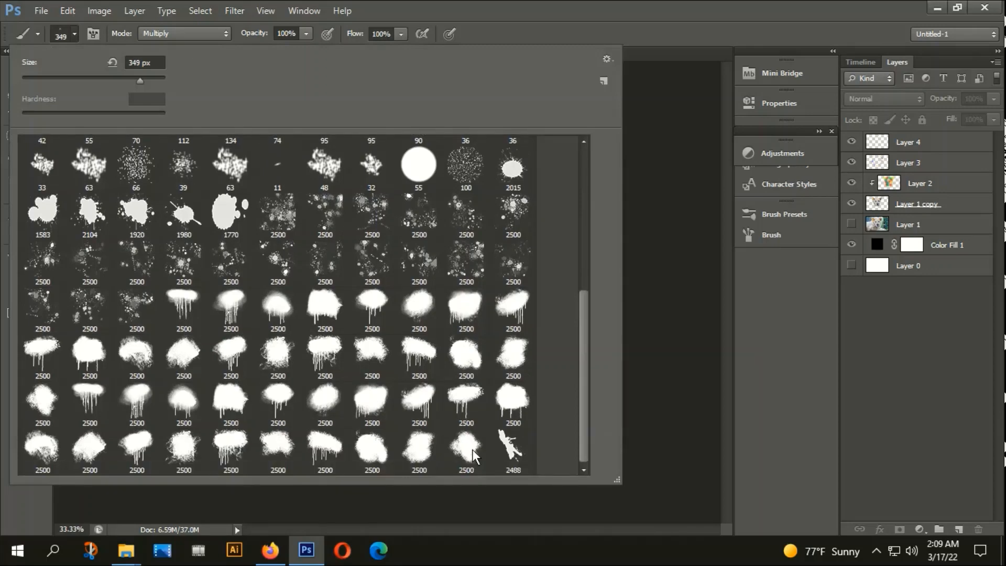
click(506, 446)
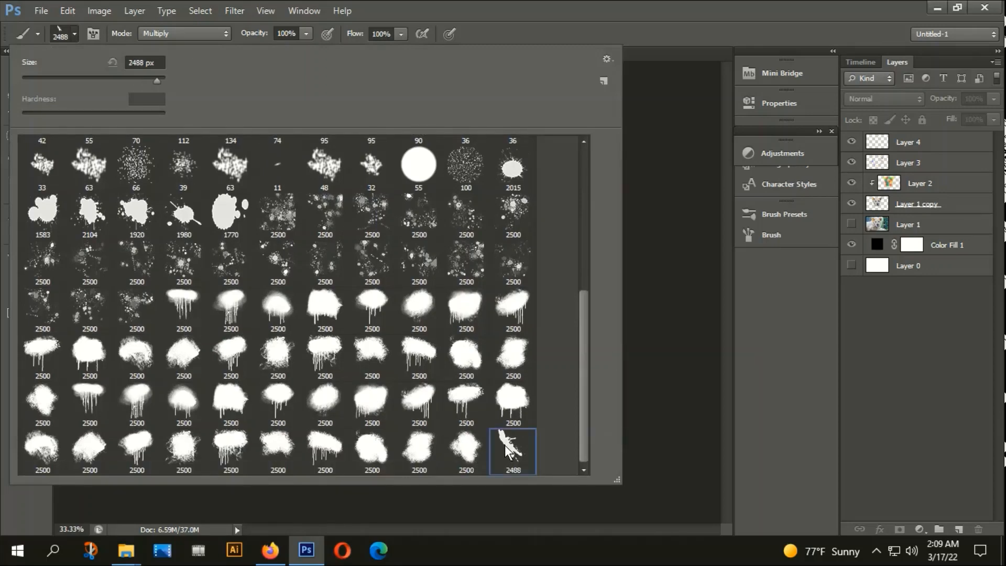
click(698, 237)
click(697, 238)
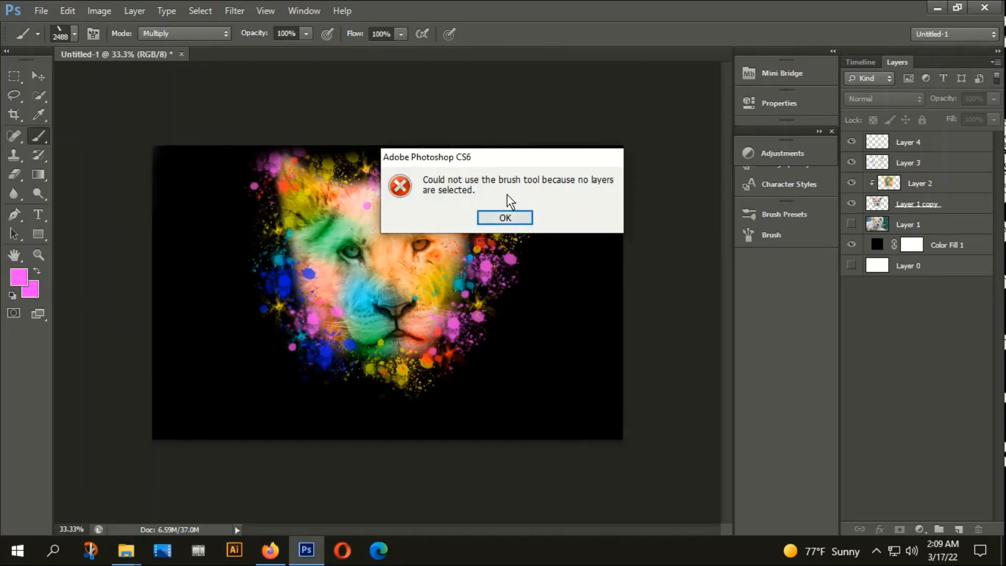
click(506, 218)
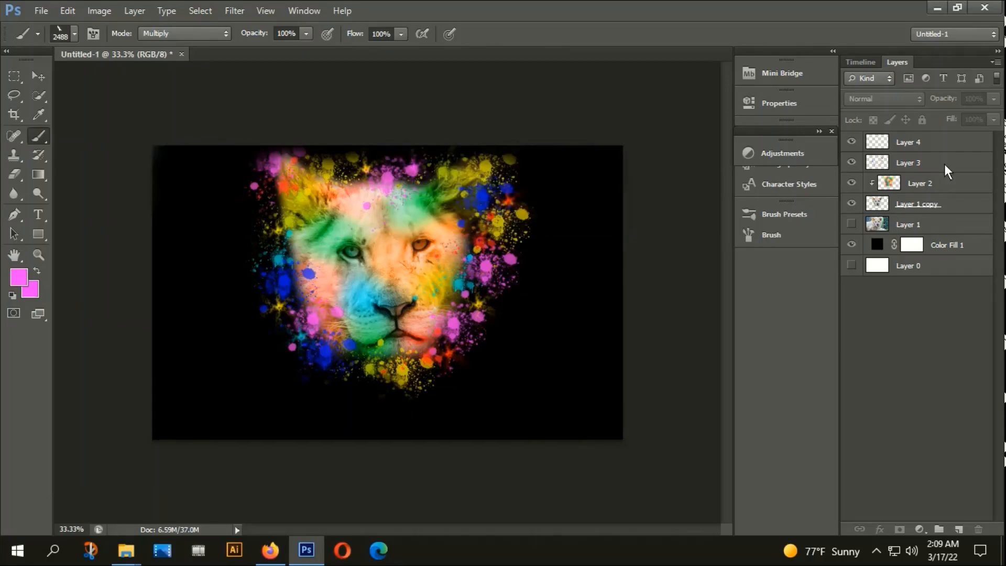
click(926, 141)
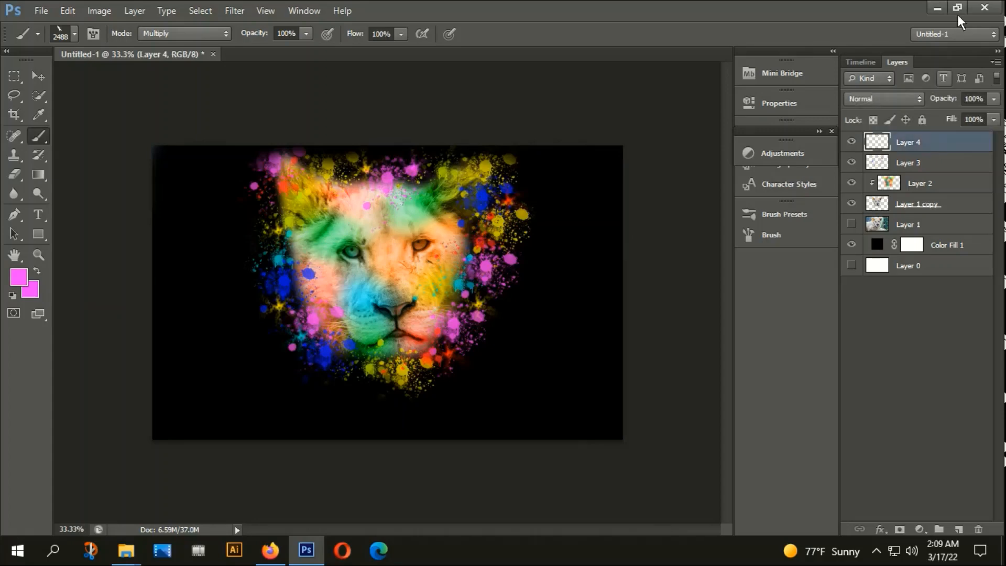
Step: Try the new splatter brush at 112 px in pink beside the lion's cheek, and undo the test marks
click(74, 32)
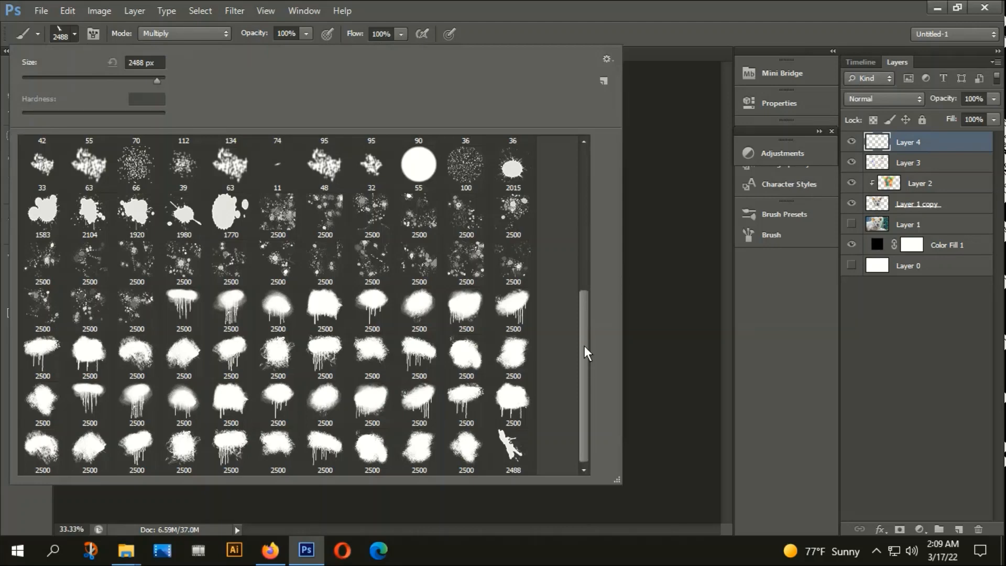
click(507, 455)
drag(139, 80, 104, 80)
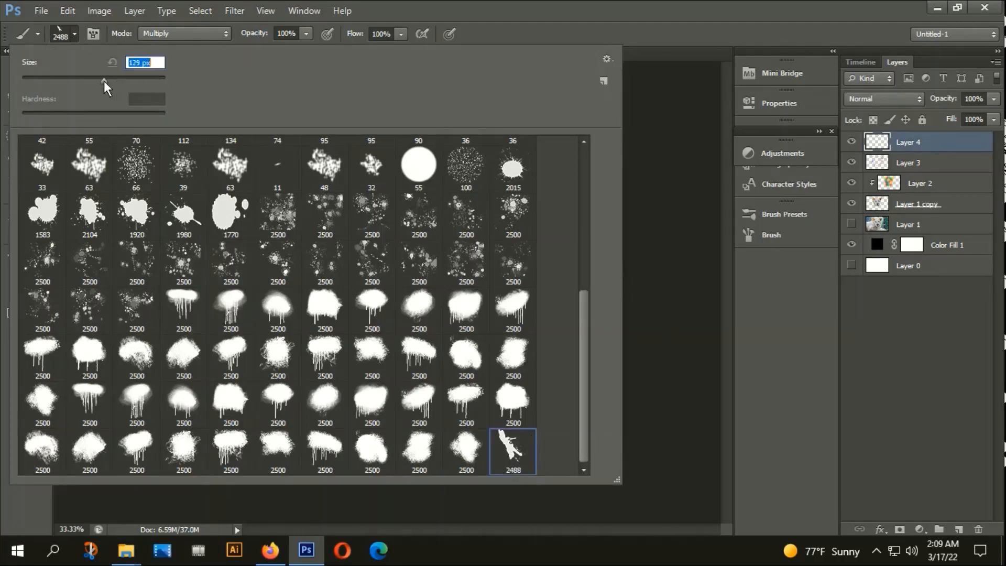
click(668, 271)
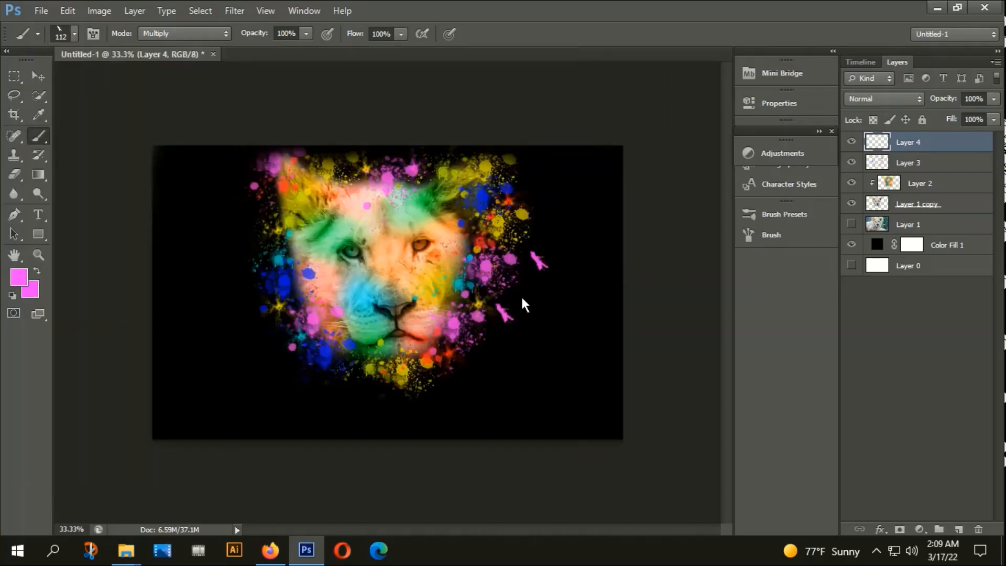
key(ctrl+z)
key(ctrl+z)
key(ctrl+z)
Step: Switch to Firefox, close the Brusheezy download notice and look through the related brush packs below the Free Paint Splatter Brushes
click(268, 547)
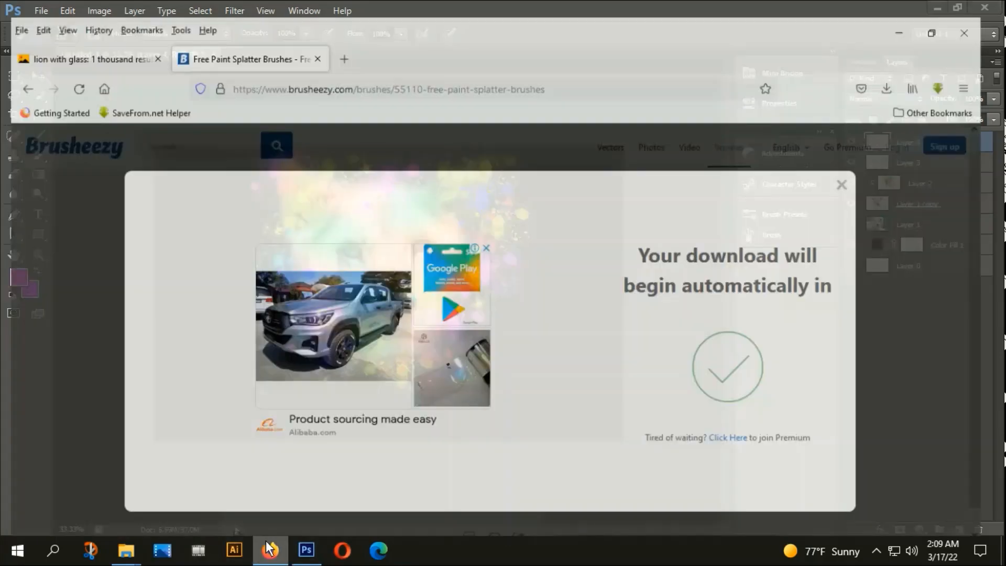
click(861, 169)
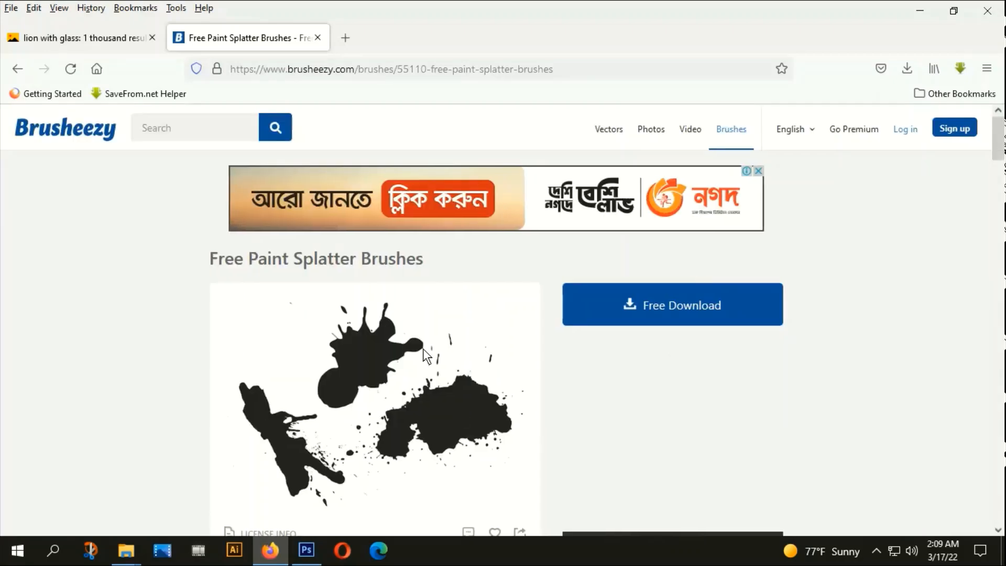
scroll(607, 509, down, 10)
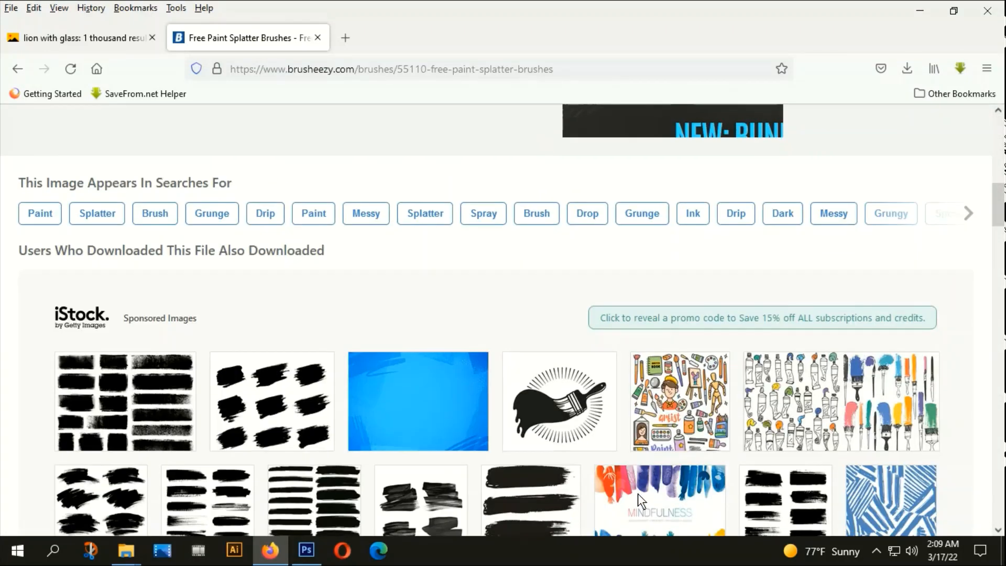
scroll(637, 494, down, 8)
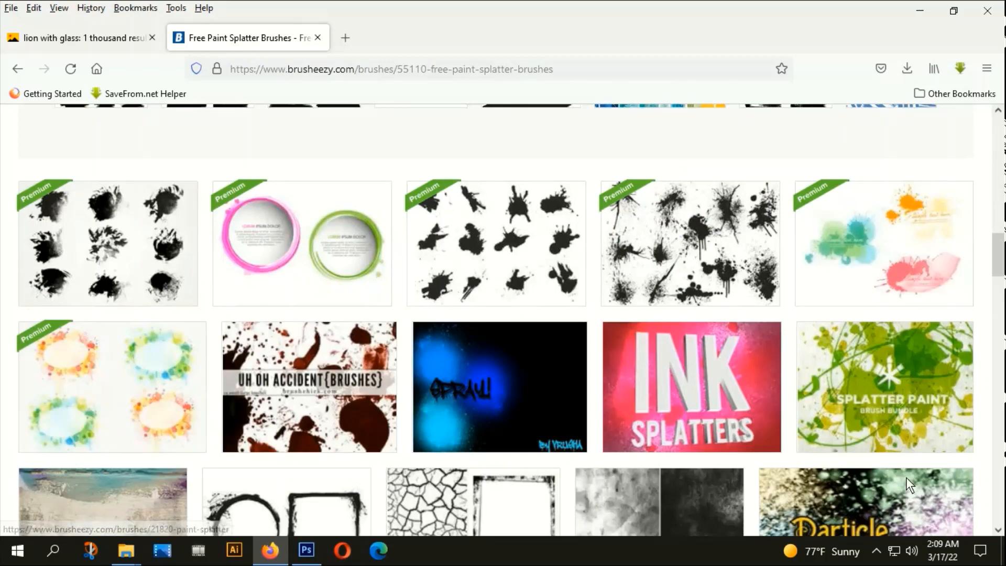
scroll(455, 479, down, 5)
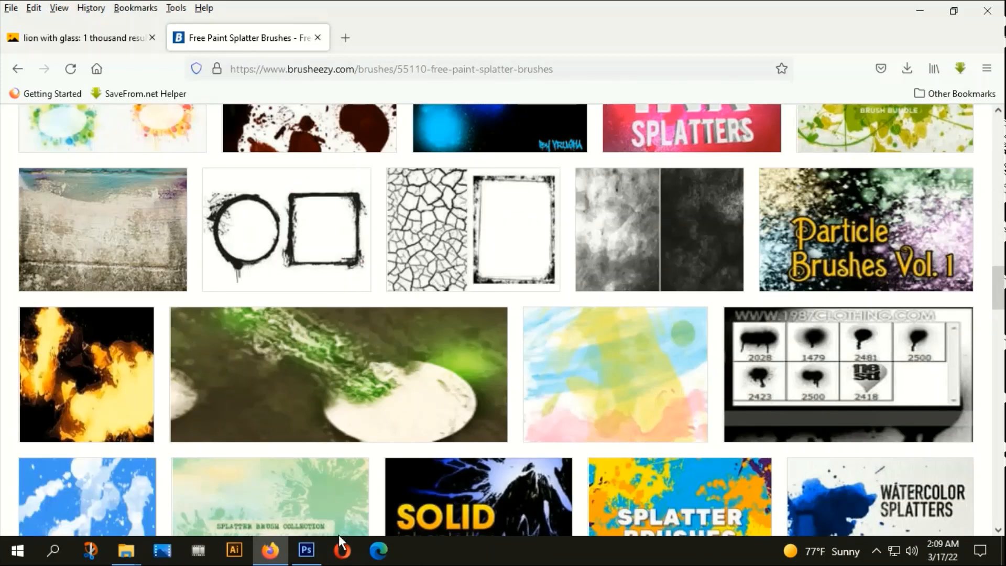
Step: Switch back to Photoshop and hide the black Color Fill 1 layer behind the lion
click(306, 552)
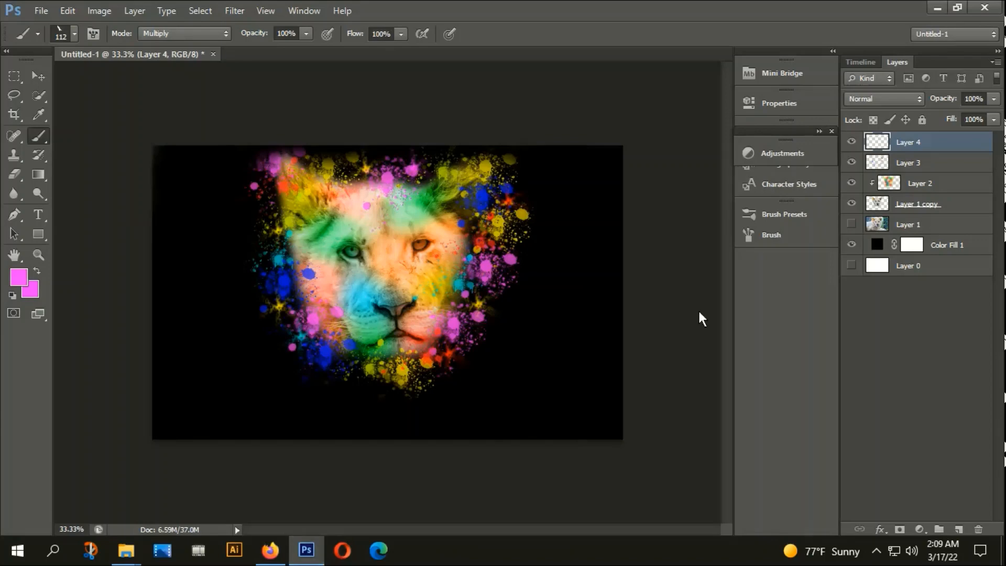
click(854, 247)
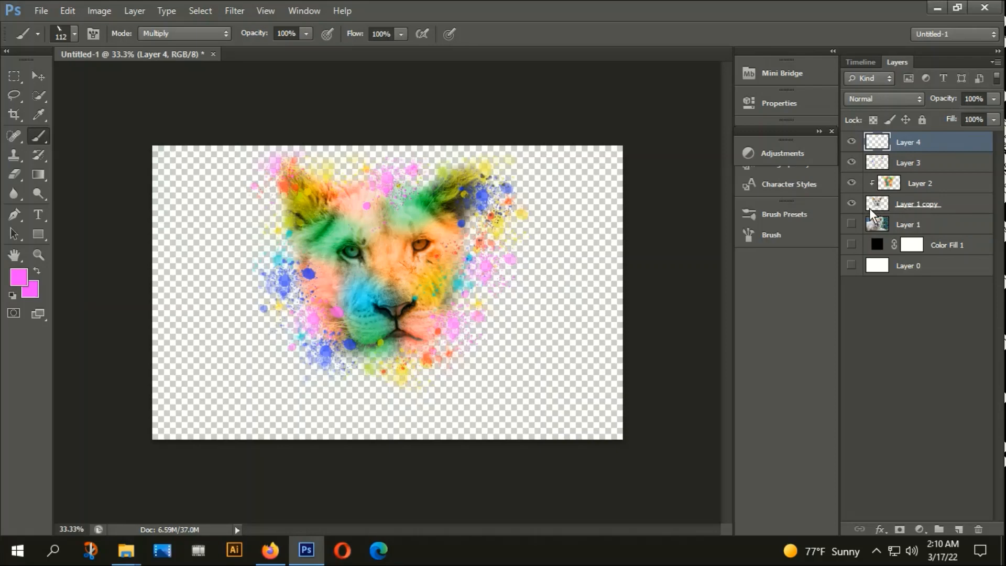
Step: Group the layers from Layer 4 to Layer 1 copy and move the lion group slightly down and left on the canvas
shift+click(920, 208)
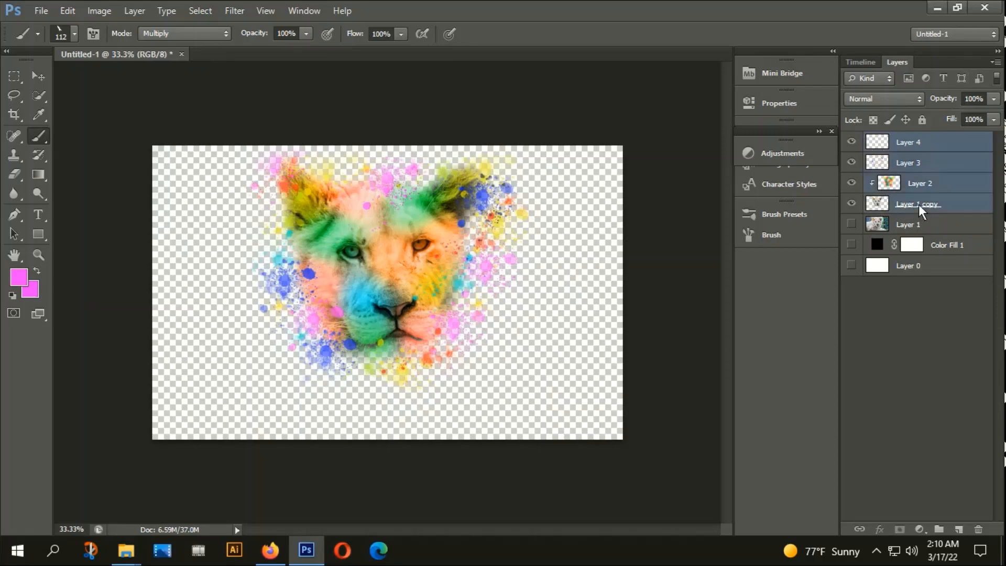
key(ctrl+g)
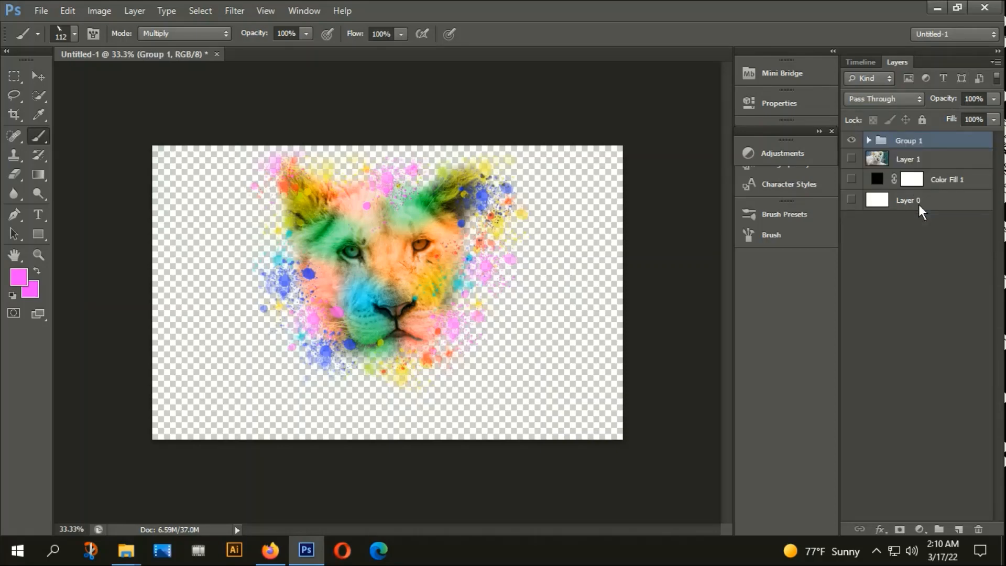
click(38, 76)
drag(474, 234, 460, 265)
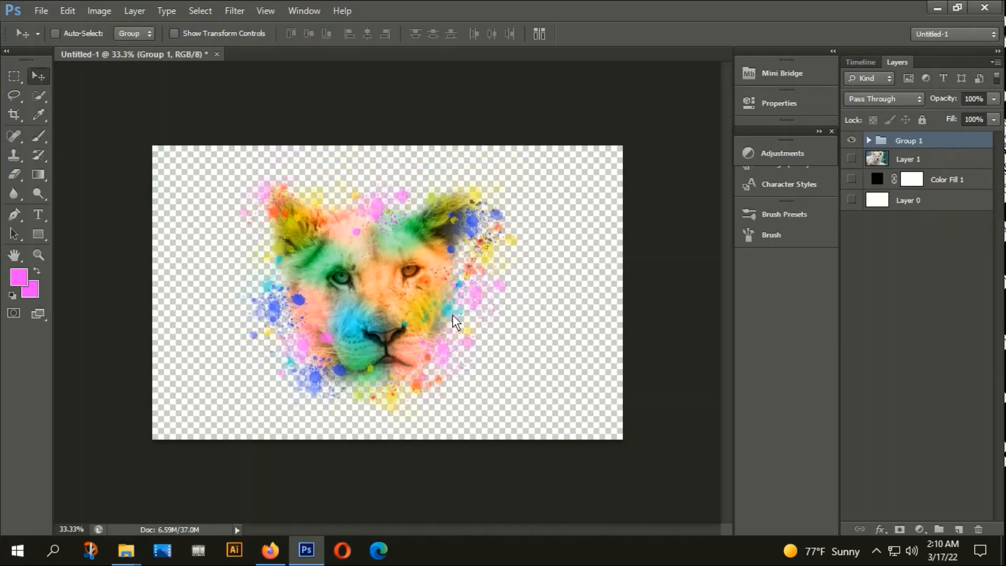
Step: Crop the canvas on all four sides to a near-square area close around the splattered lion's head
click(14, 114)
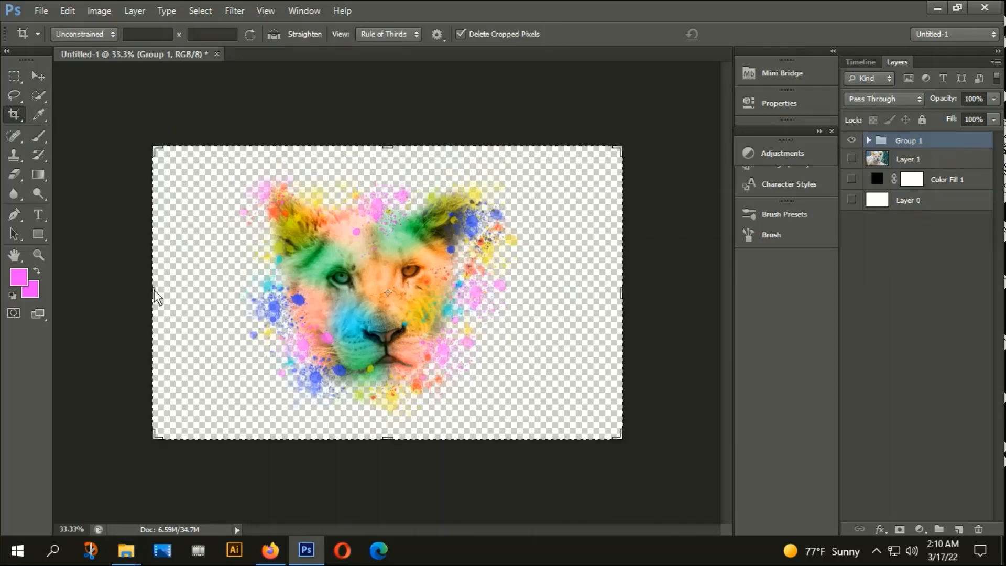
drag(154, 291, 189, 288)
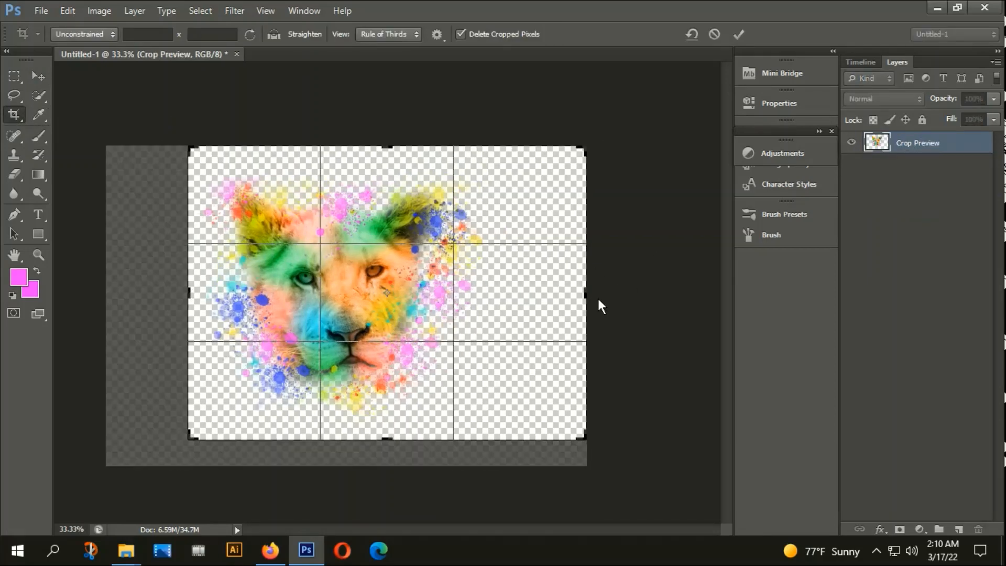
drag(584, 294, 543, 270)
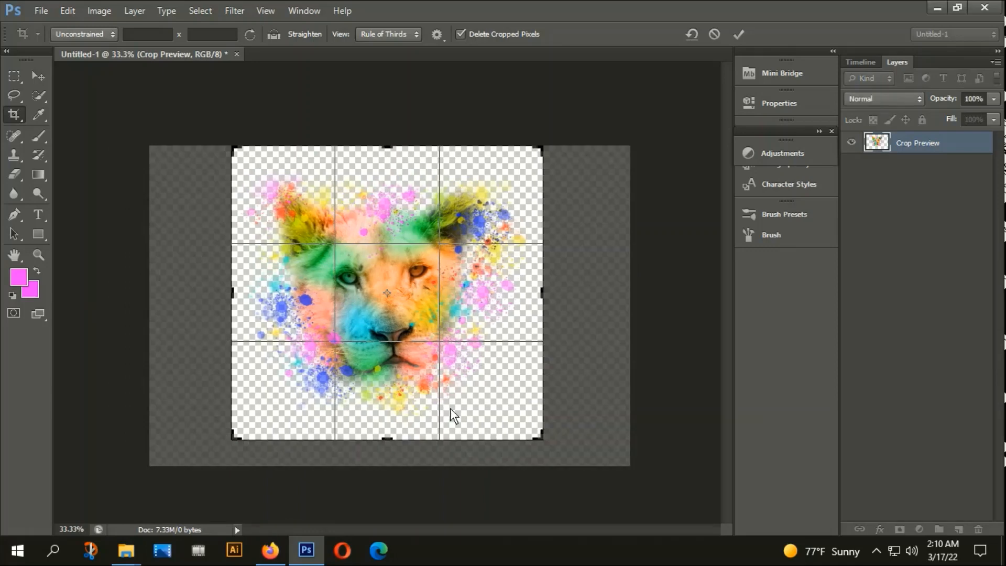
drag(385, 438, 389, 427)
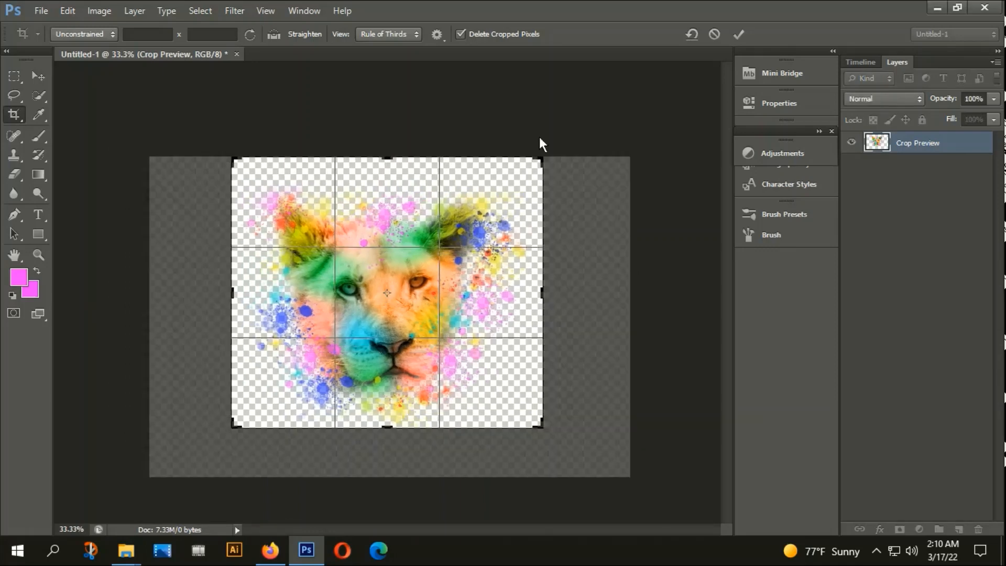
drag(390, 157, 393, 164)
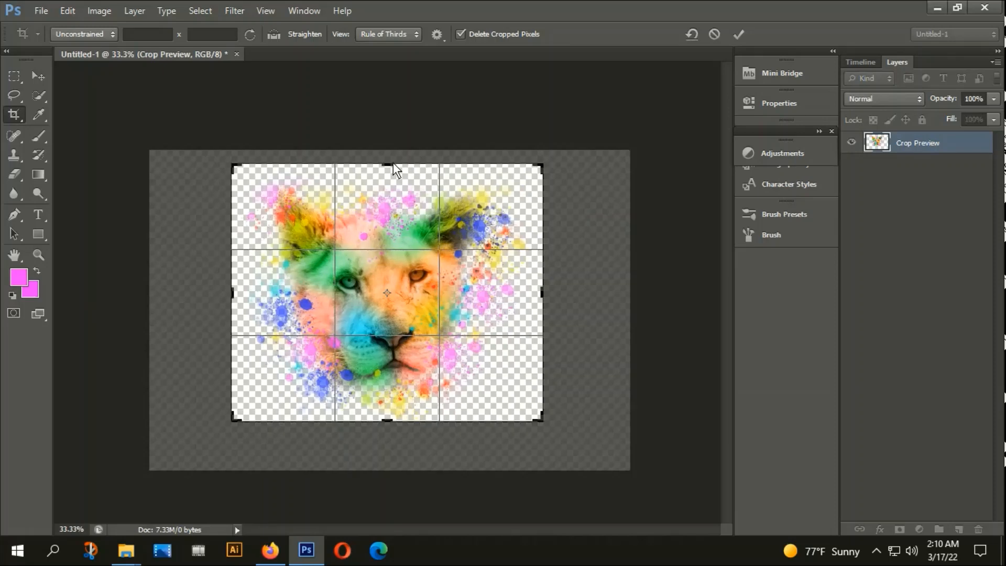
click(34, 76)
click(456, 218)
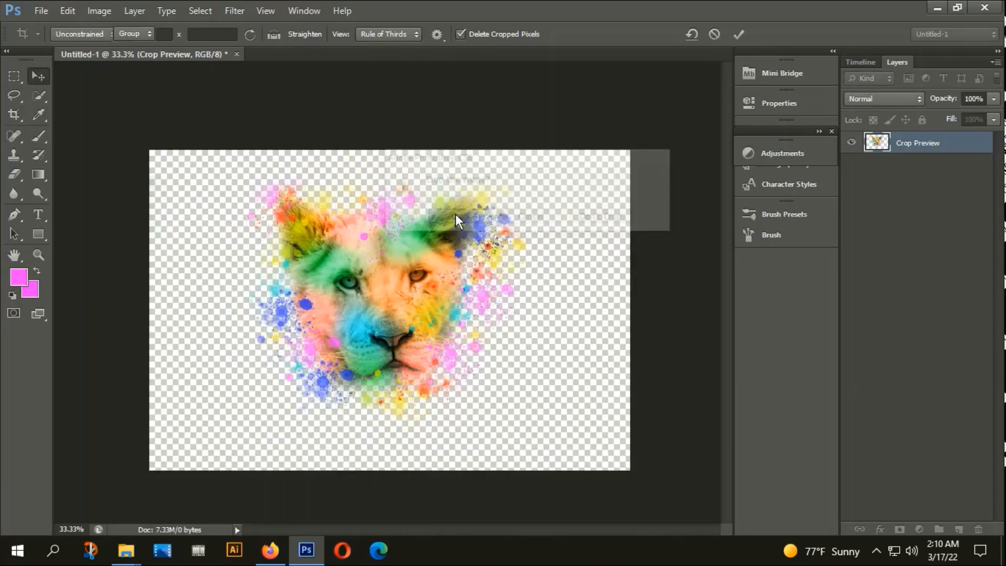
Step: Save the cropped artwork as a PNG named png in the b folder under Videos, with smallest compression and no interlacing
click(45, 11)
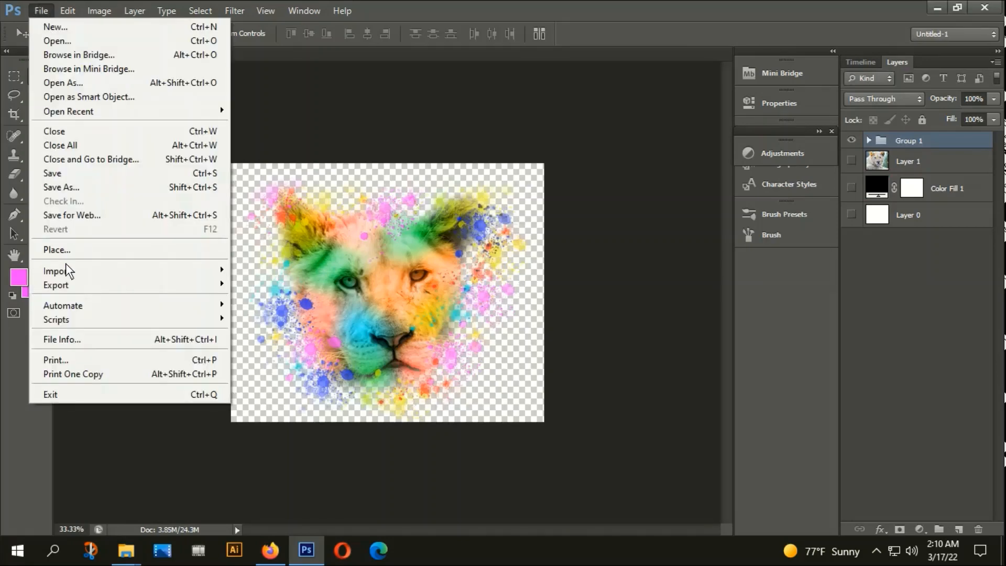
click(58, 187)
click(350, 213)
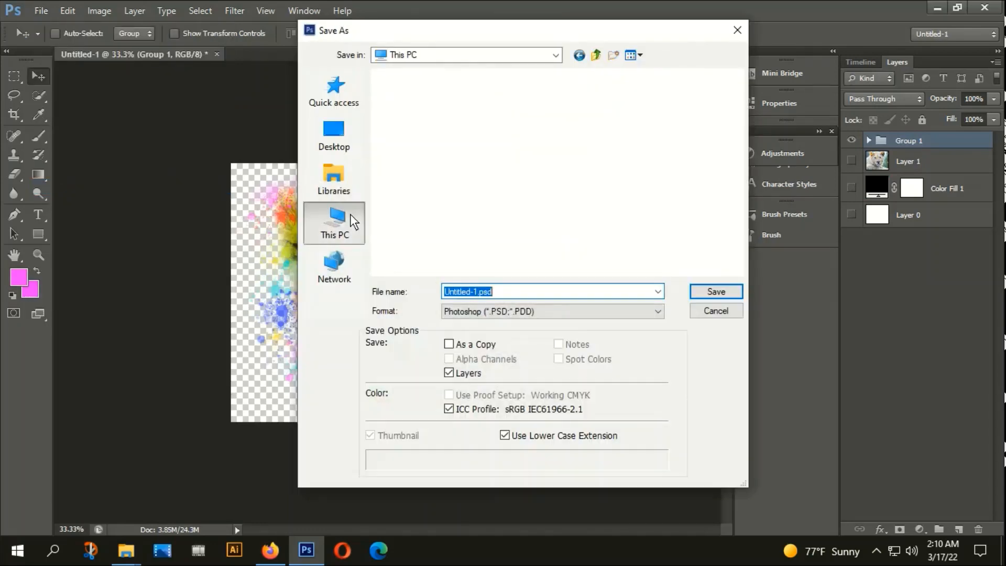
double_click(413, 214)
click(401, 133)
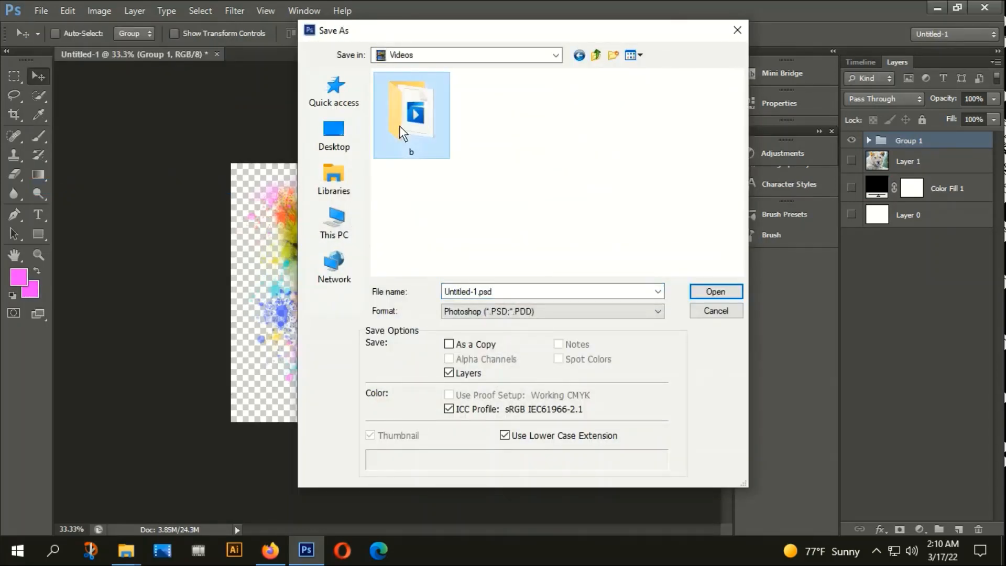
double_click(403, 134)
click(511, 311)
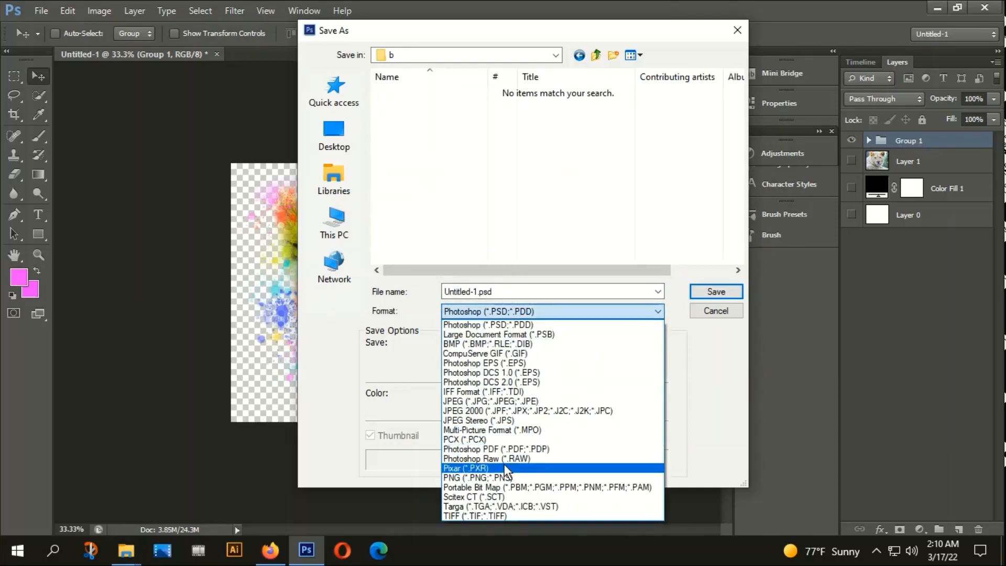
click(504, 478)
double_click(499, 288)
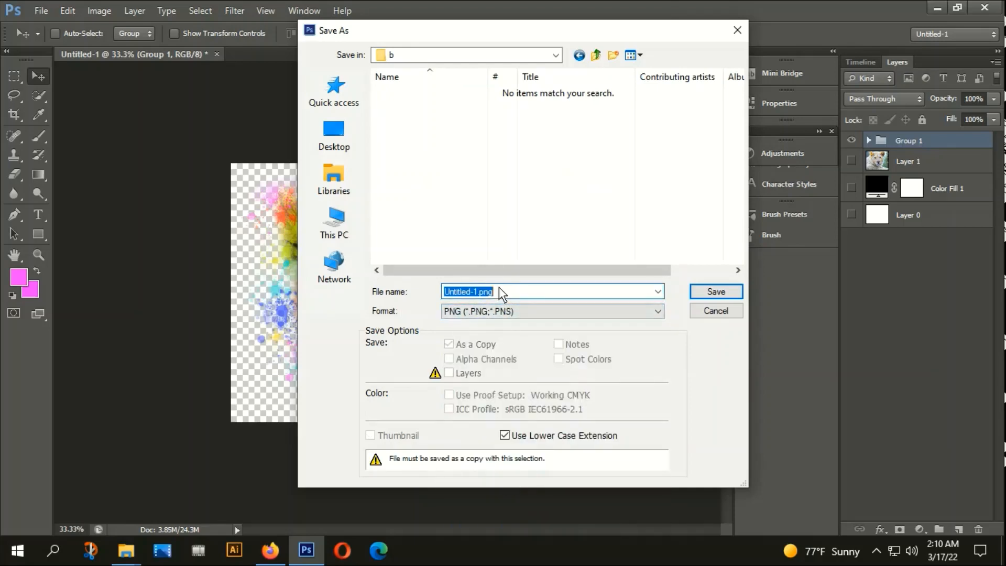
text(png)
click(719, 292)
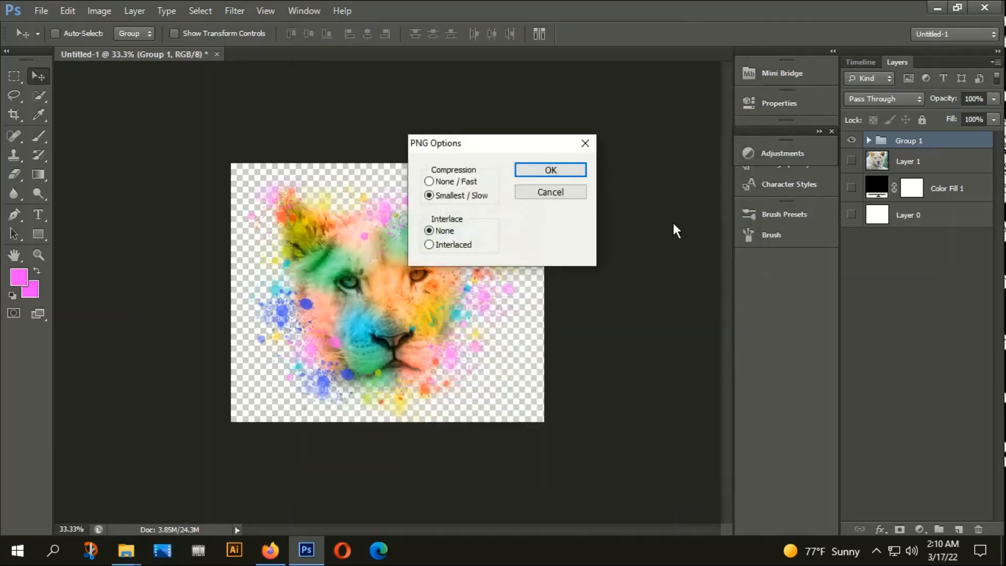
click(541, 171)
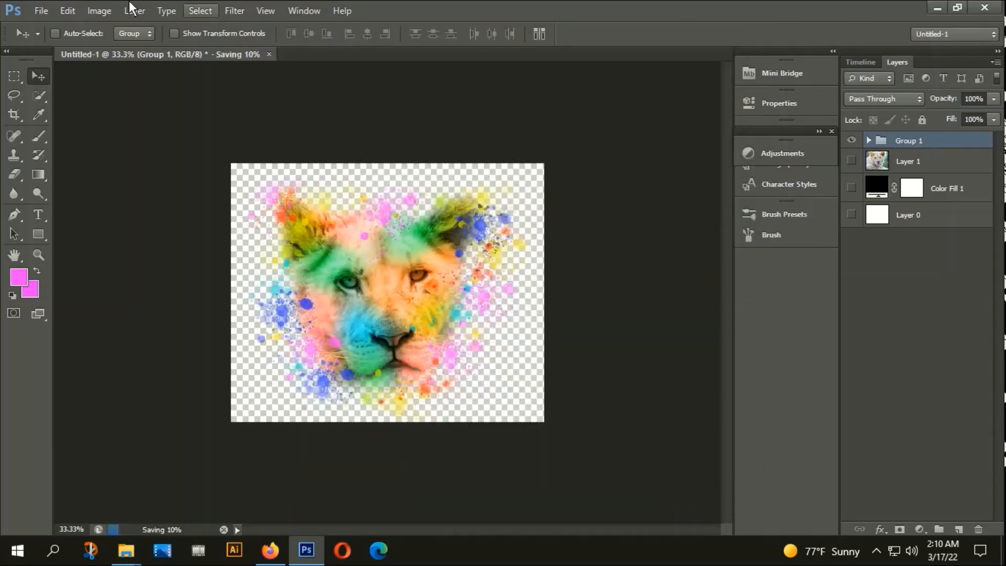
Step: Open the white T-shirt image HV-T-Shirt-WSJ-2-1 from the Desktop
click(38, 10)
click(42, 38)
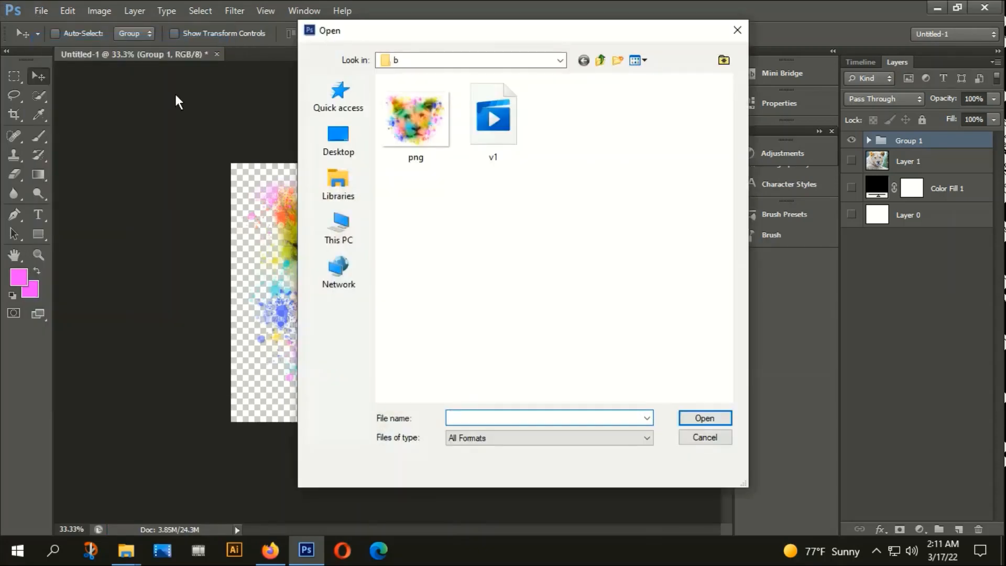
click(334, 140)
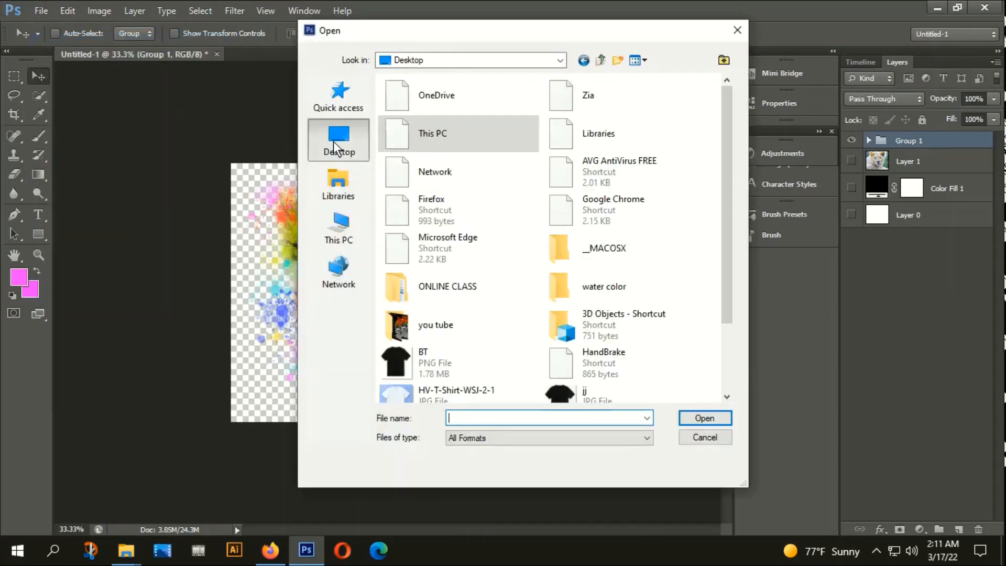
scroll(534, 303, down, 2)
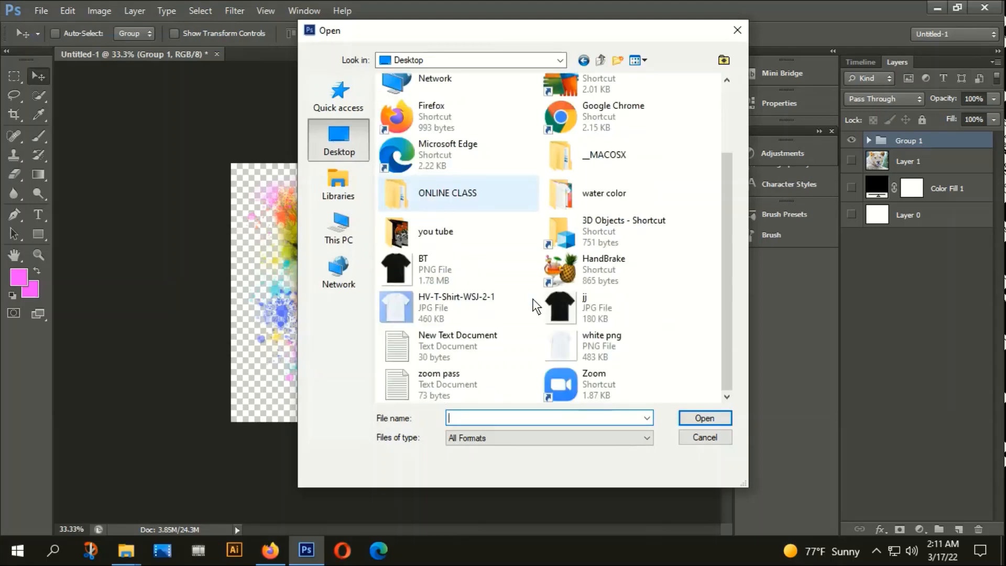
double_click(437, 306)
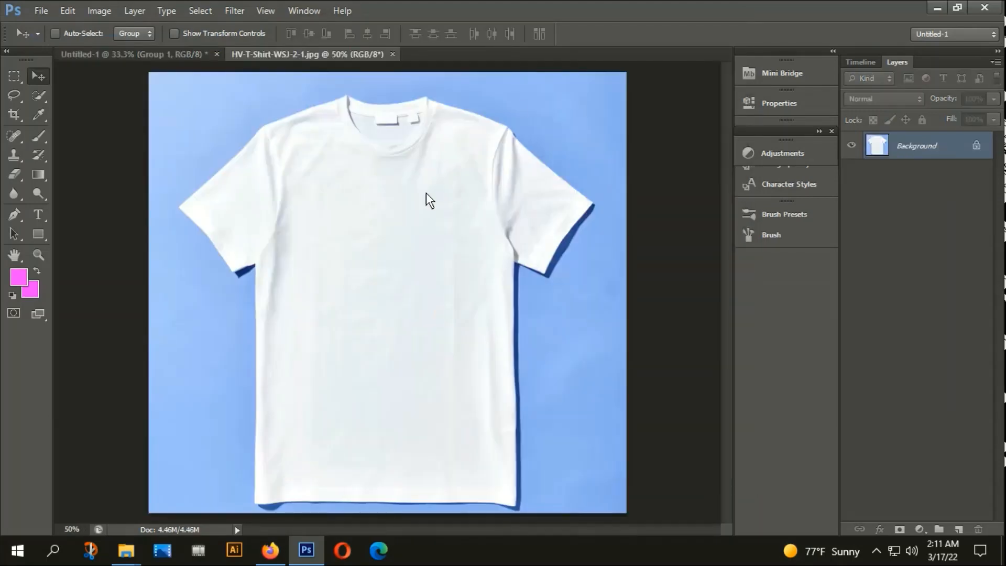
Step: Place the saved png file from the Videos folder b into the T-shirt document
click(40, 11)
click(52, 250)
click(335, 222)
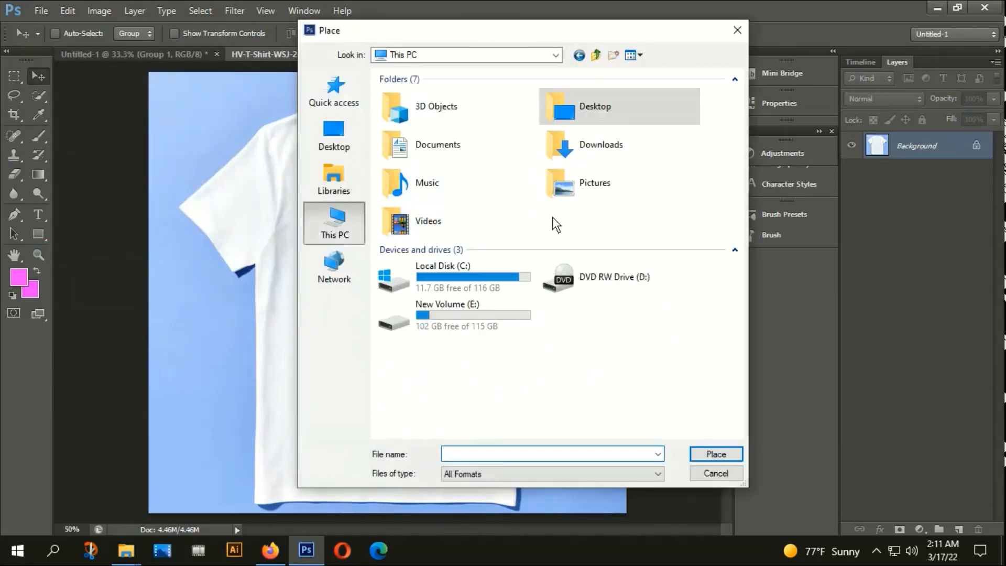
double_click(411, 228)
double_click(410, 148)
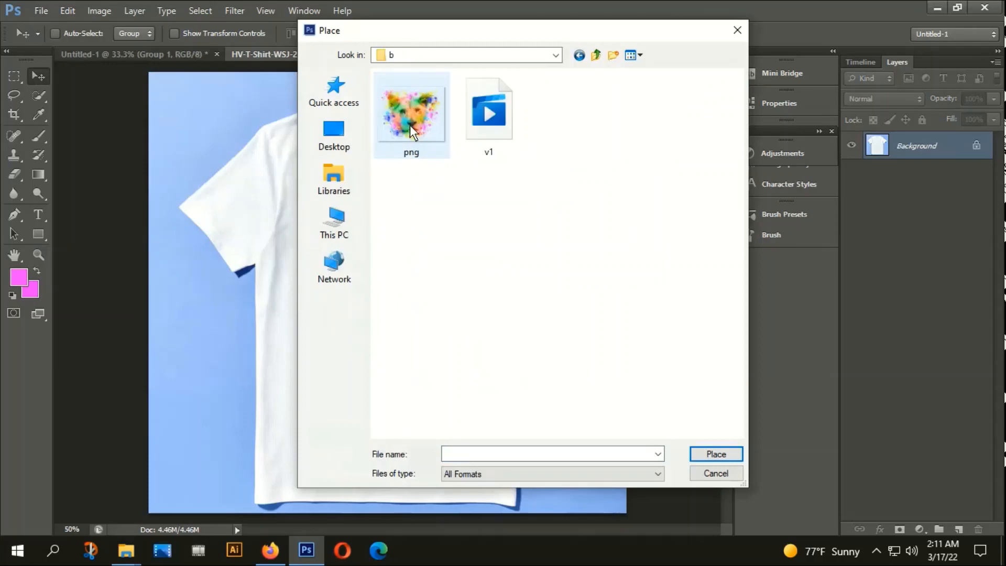
double_click(410, 125)
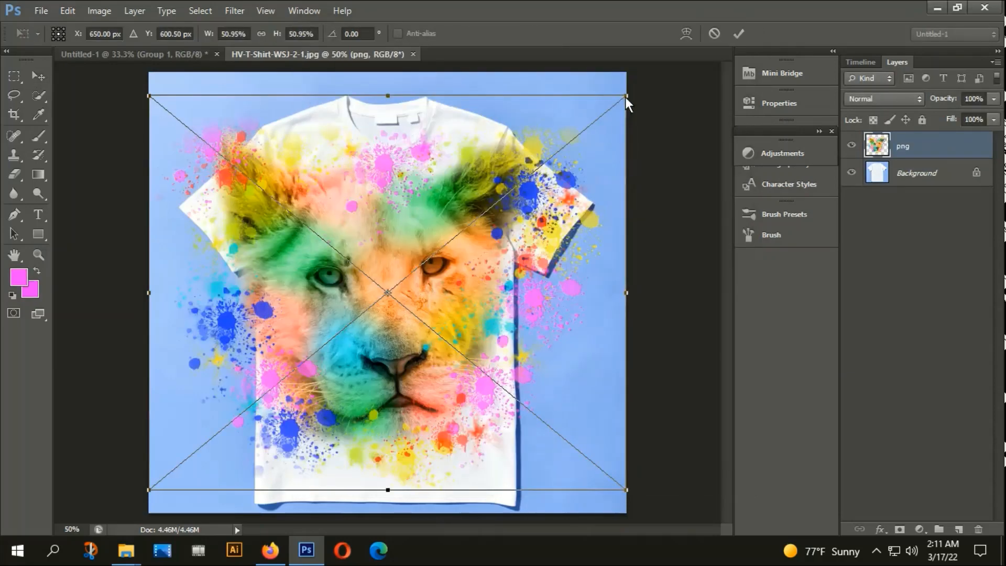
Step: Scale the placed lion artwork to about 21% and position it centrally on the shirt's chest
drag(625, 96, 517, 236)
scroll(390, 294, up, 2)
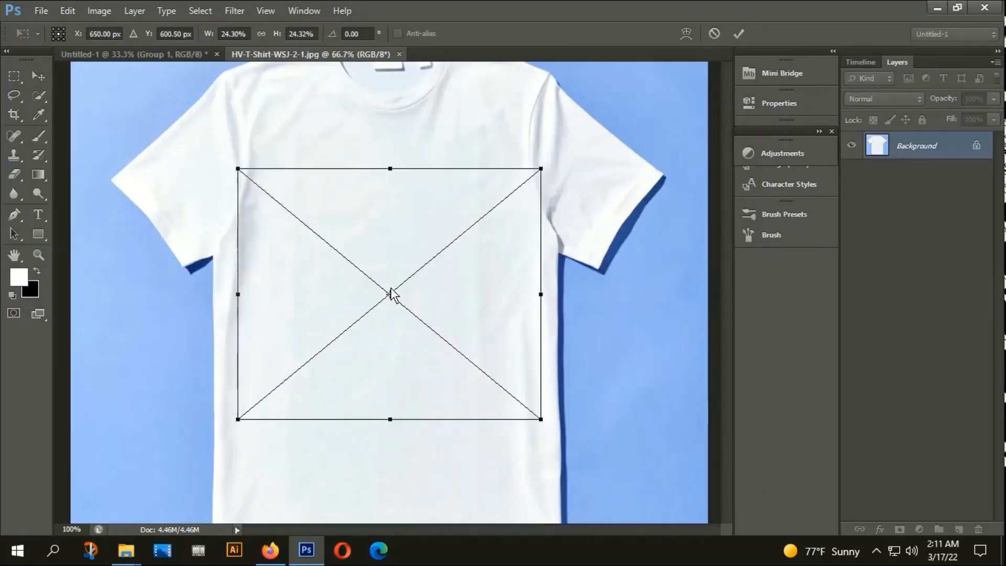
drag(388, 296, 391, 273)
scroll(412, 270, down, 1)
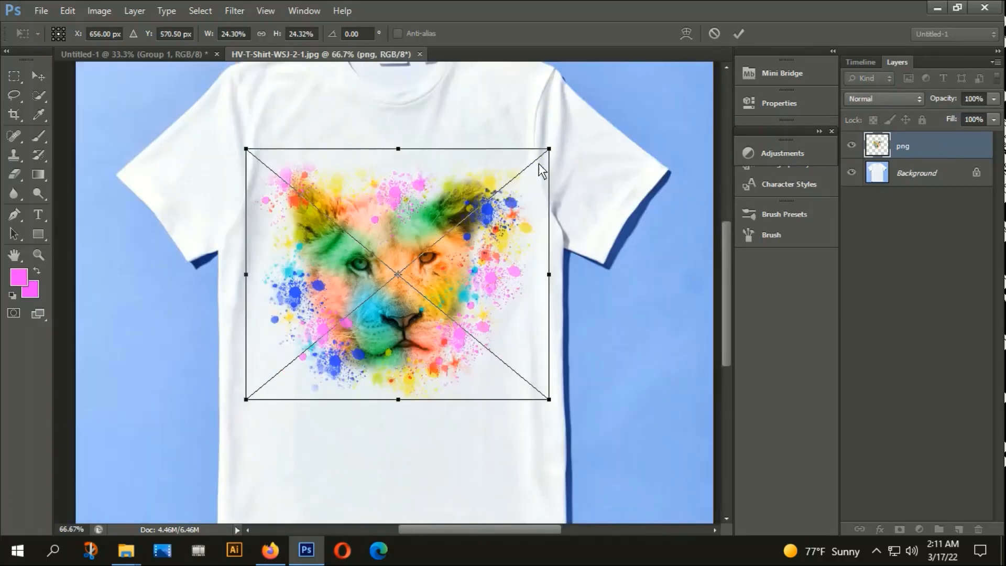
drag(549, 150, 527, 164)
drag(404, 256, 401, 233)
click(739, 35)
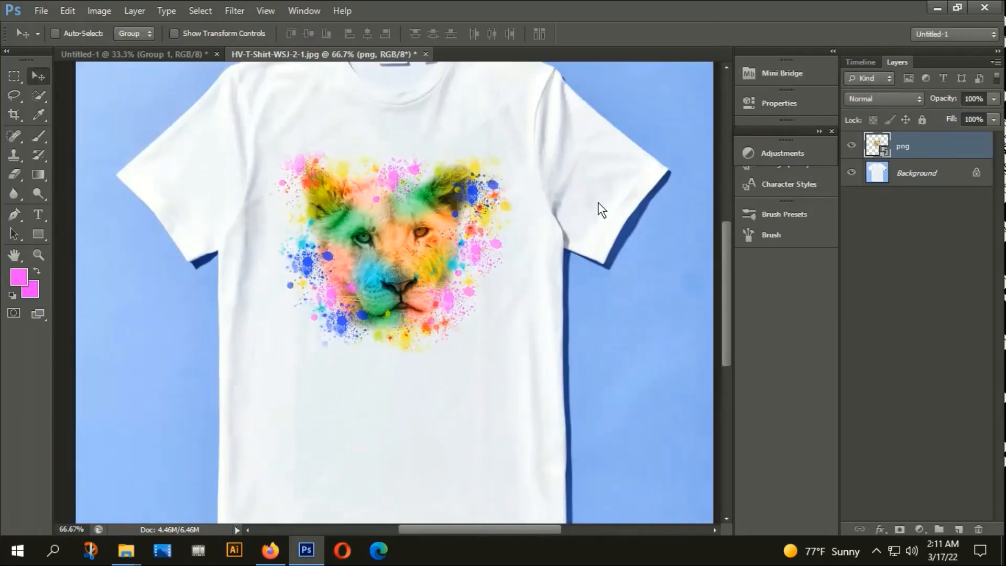
Step: Enlarge the lion artwork on the shirt to about 24% and move it about 1.1 cm down
scroll(449, 306, down, 1)
key(ctrl+t)
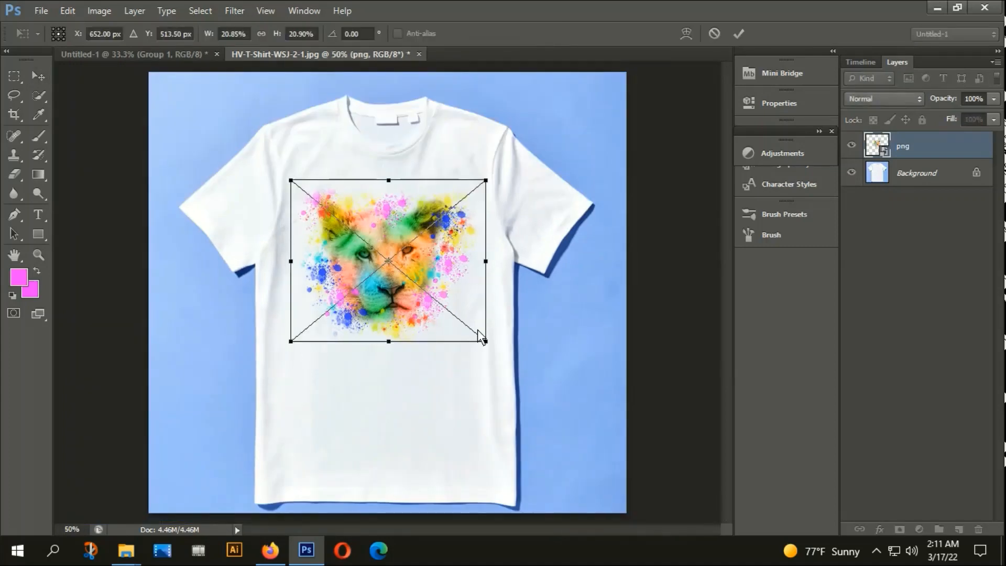
drag(486, 341, 499, 358)
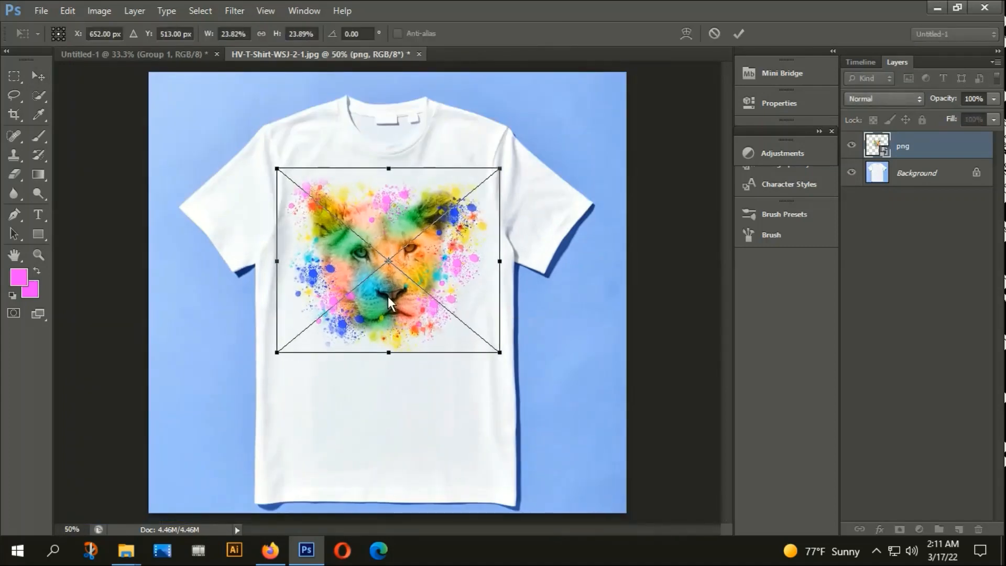
drag(387, 296, 382, 316)
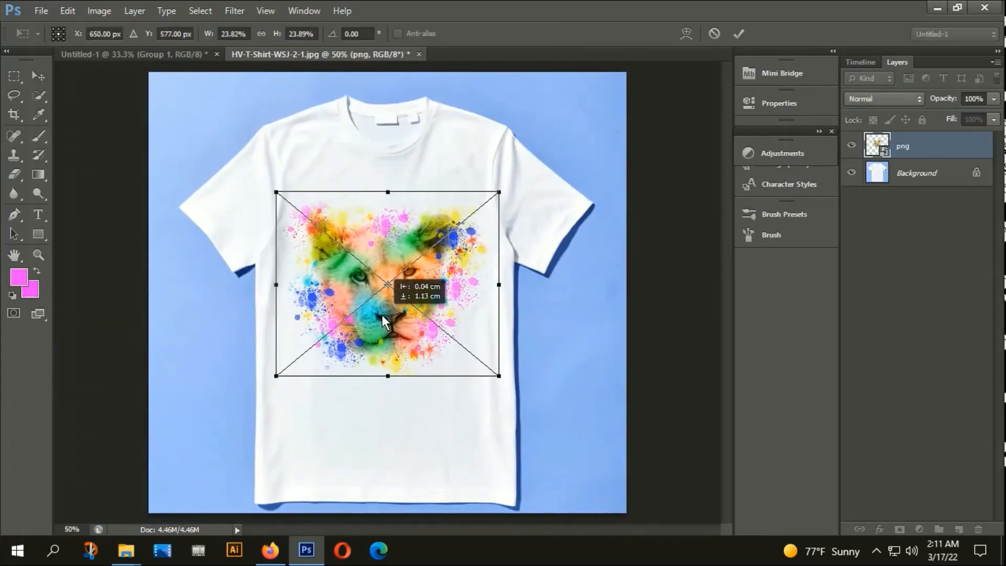
click(740, 34)
Step: Move the lion artwork slightly up on the shirt's chest
click(31, 15)
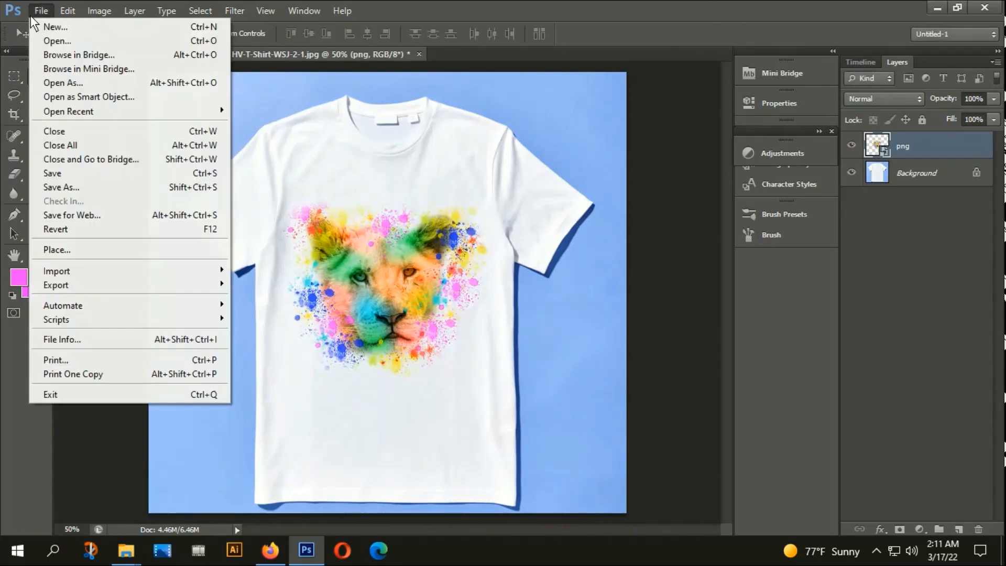
click(739, 294)
drag(386, 291, 385, 269)
click(39, 12)
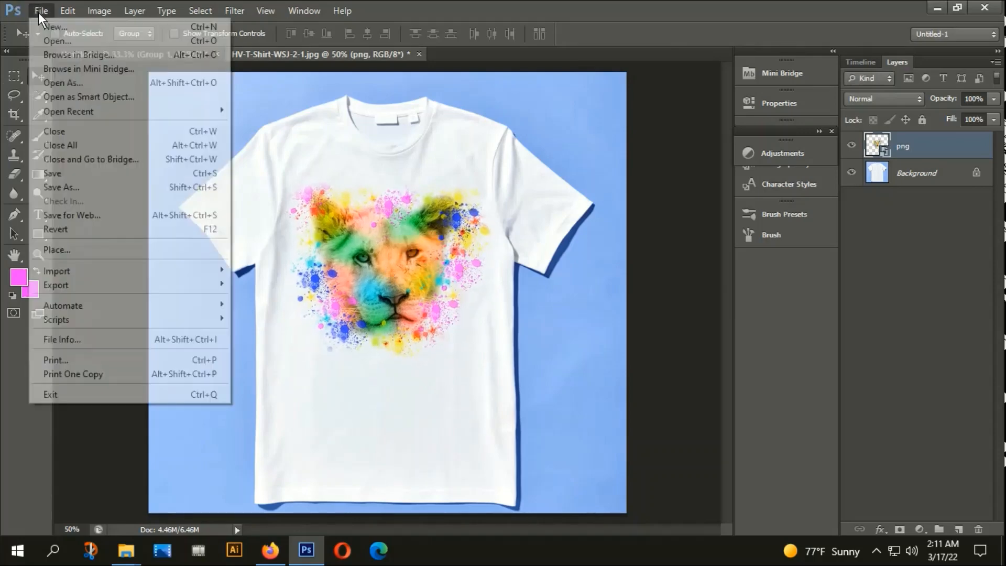
click(671, 355)
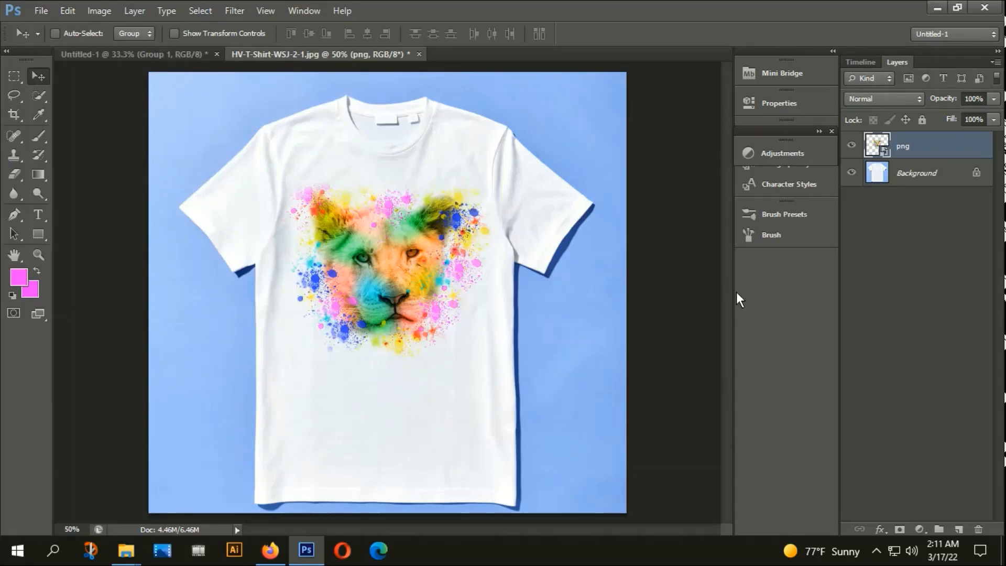
Step: Save the T-shirt mockup as a JPEG named "with mujck up" in the b folder under Videos
click(40, 15)
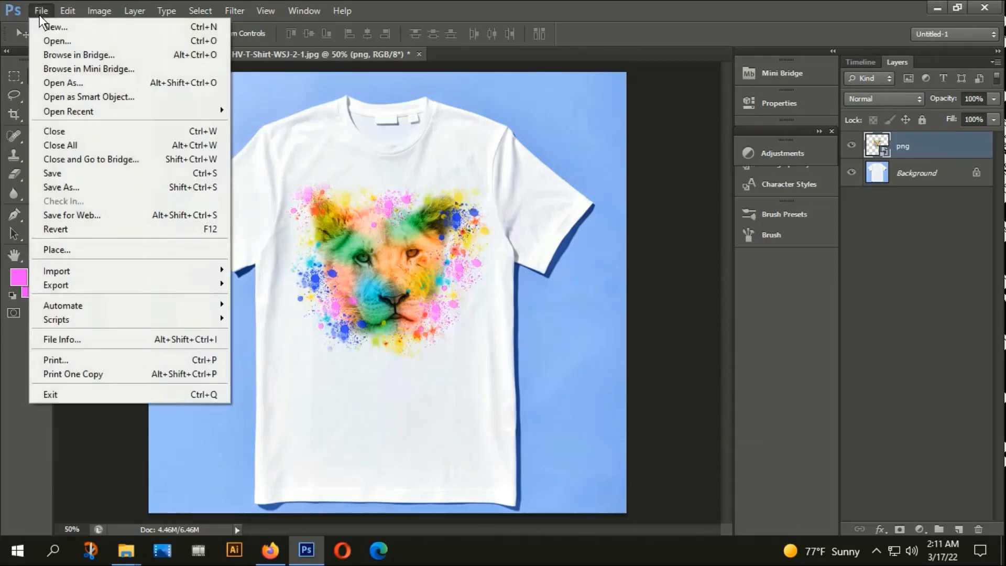
click(62, 186)
click(334, 224)
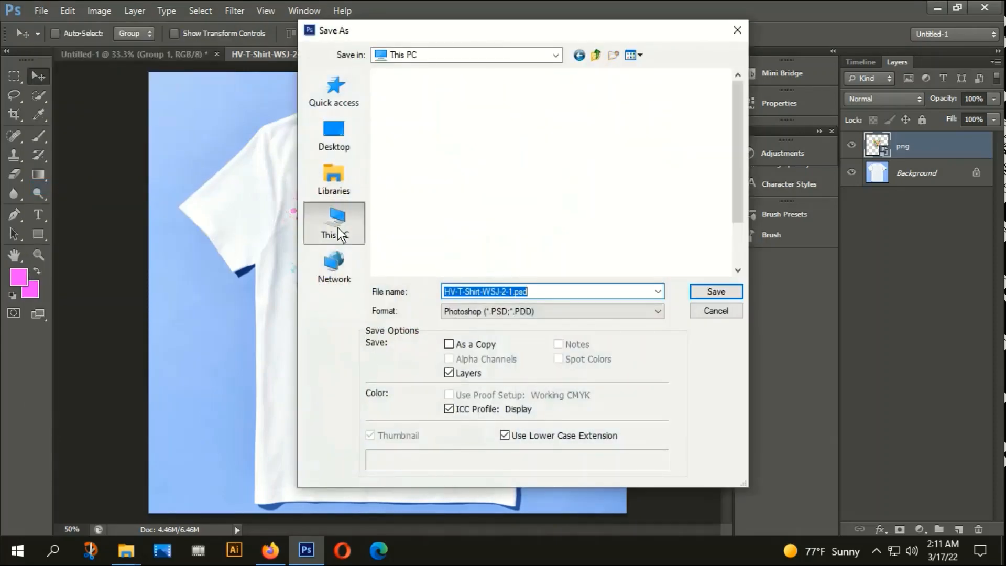
double_click(447, 219)
double_click(420, 112)
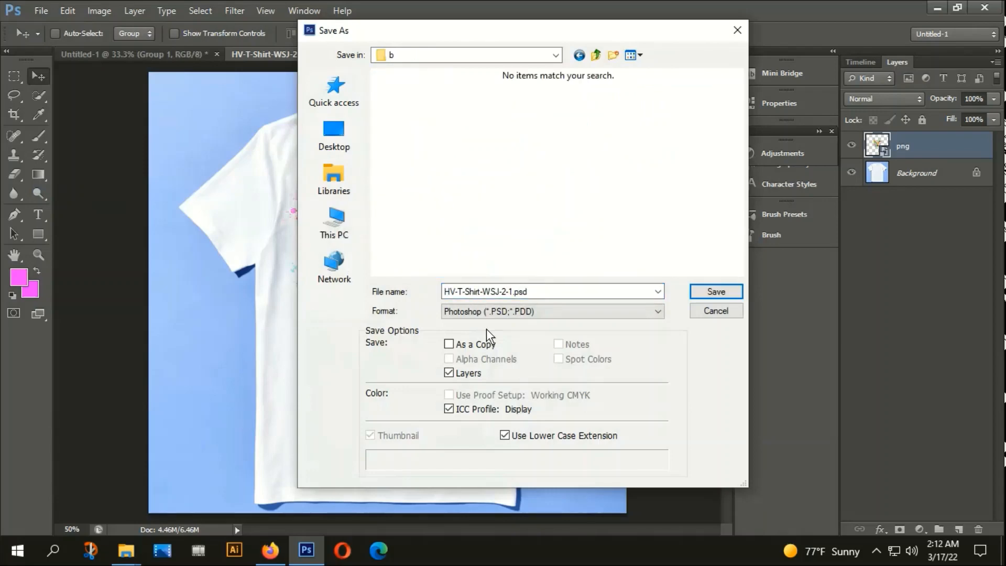
click(487, 312)
click(514, 404)
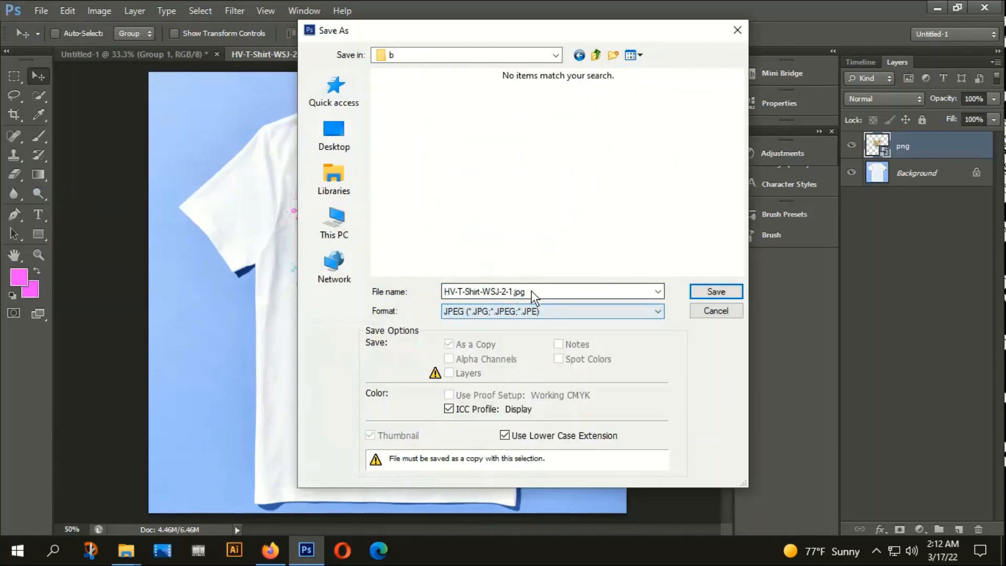
double_click(535, 294)
text(wit)
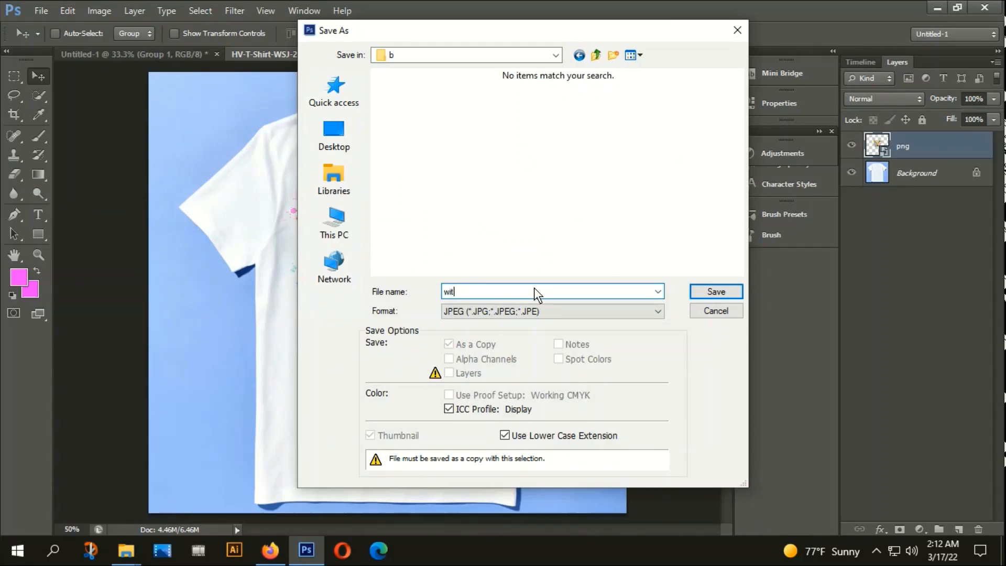
text(h mujck up)
click(708, 289)
click(605, 137)
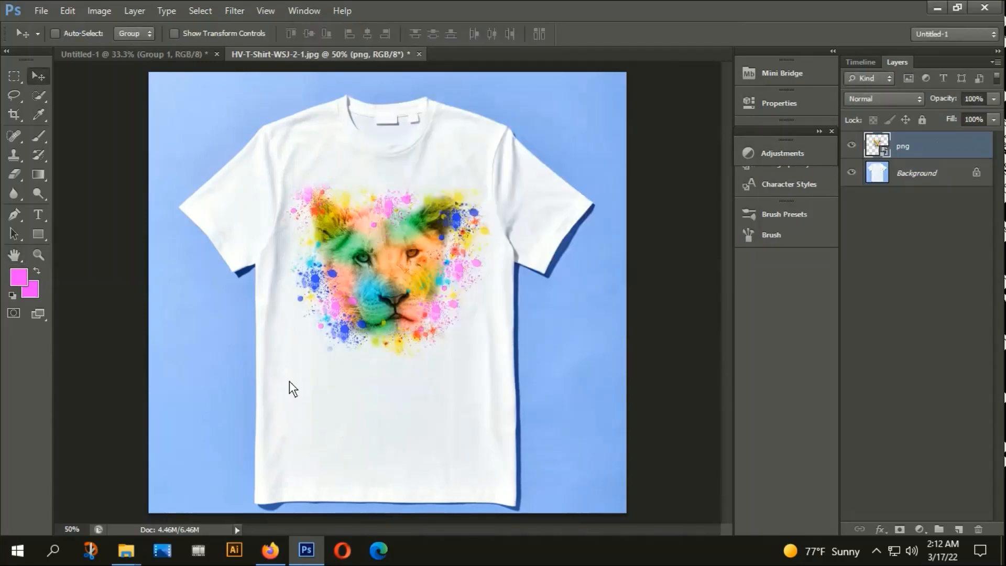
Step: Switch to the Videos window in File Explorer, enter folder b and view the "with mujck up" image
mouse_move(126, 550)
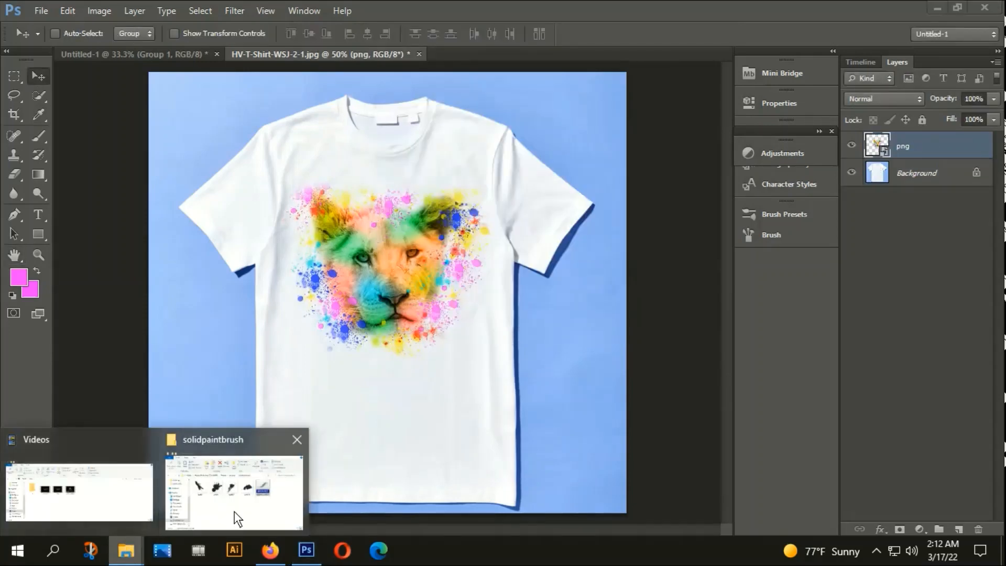
click(93, 504)
double_click(188, 221)
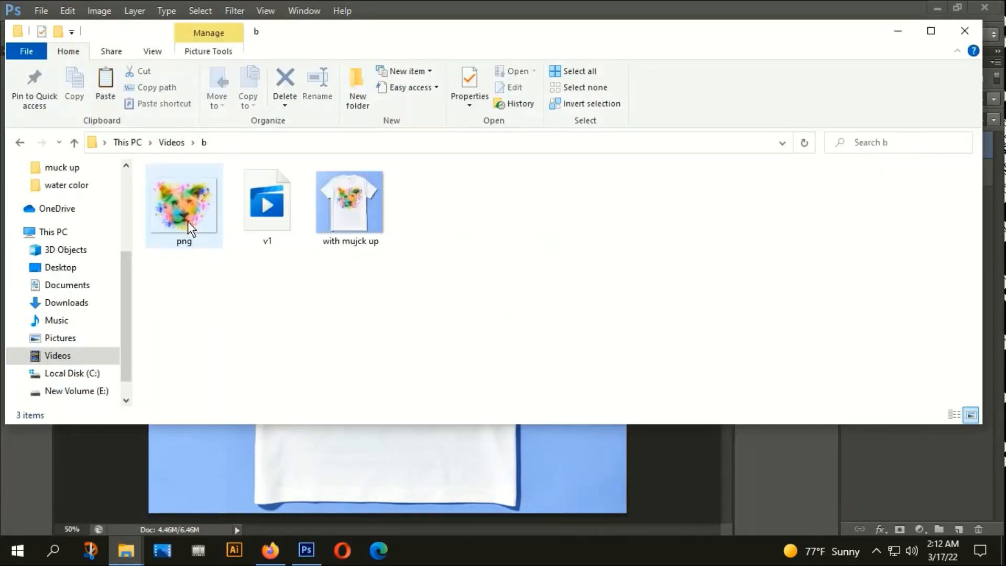
double_click(346, 220)
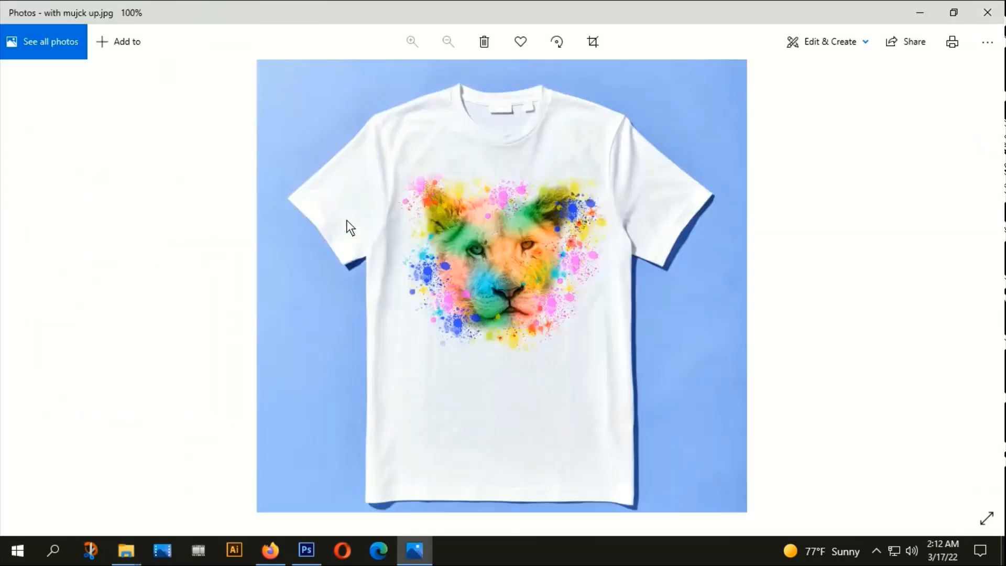